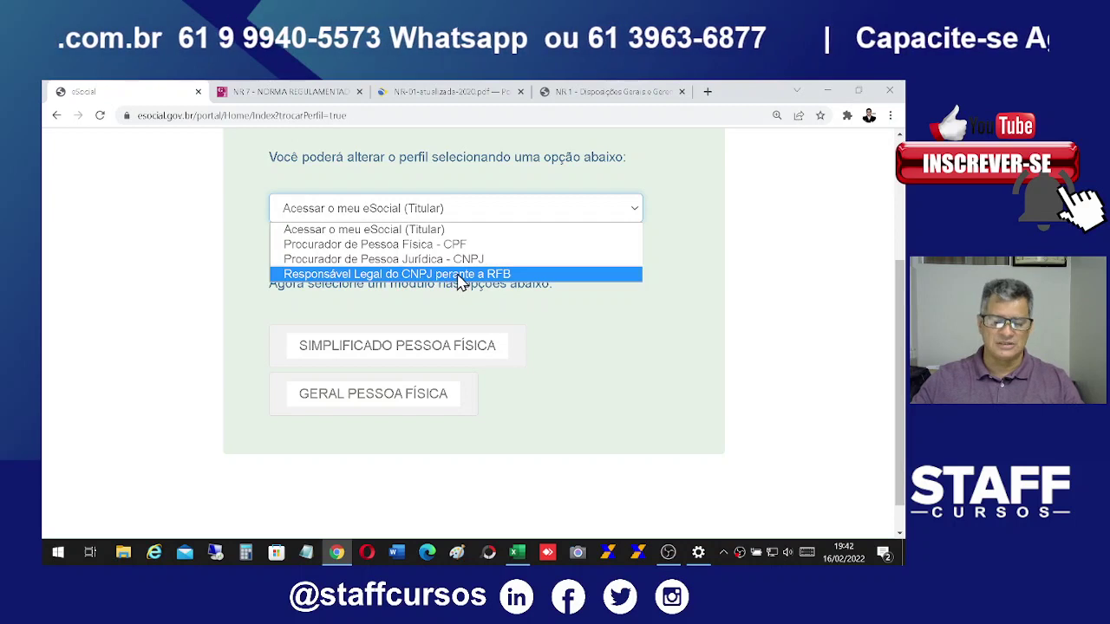
Step: Choose the 'Responsável Legal do CNPJ perante a RFB' profile and enter the company's CNPJ
{"action": "left_click", "coordinate": [461, 274]}
{"action": "left_click", "coordinate": [502, 355]}
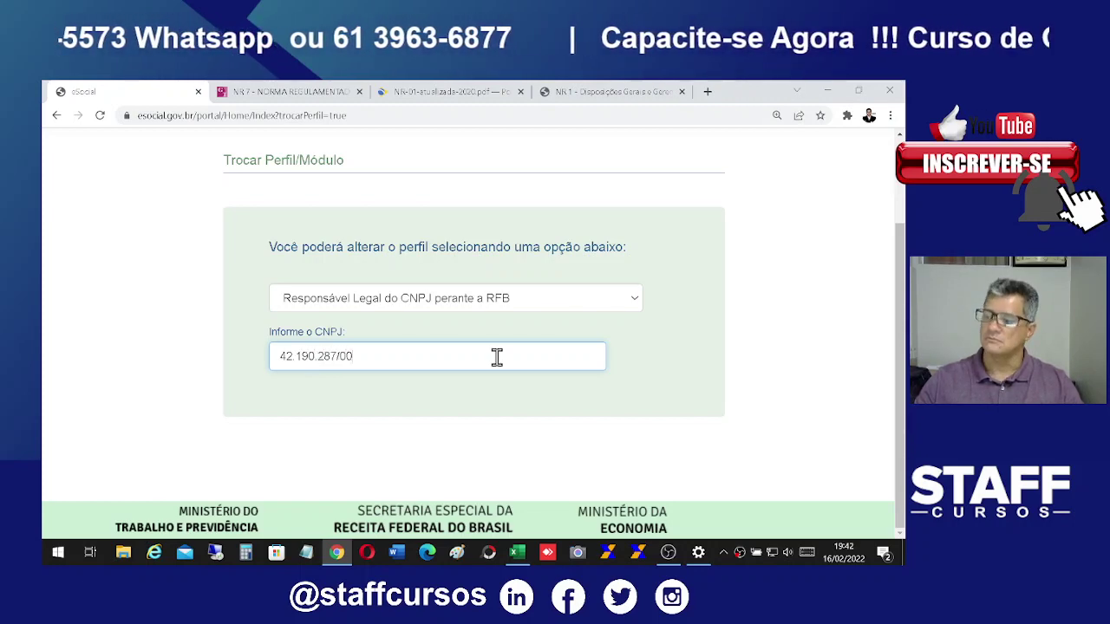
{"action": "scroll", "coordinate": [660, 438], "scroll_direction": "down", "scroll_amount": 1}
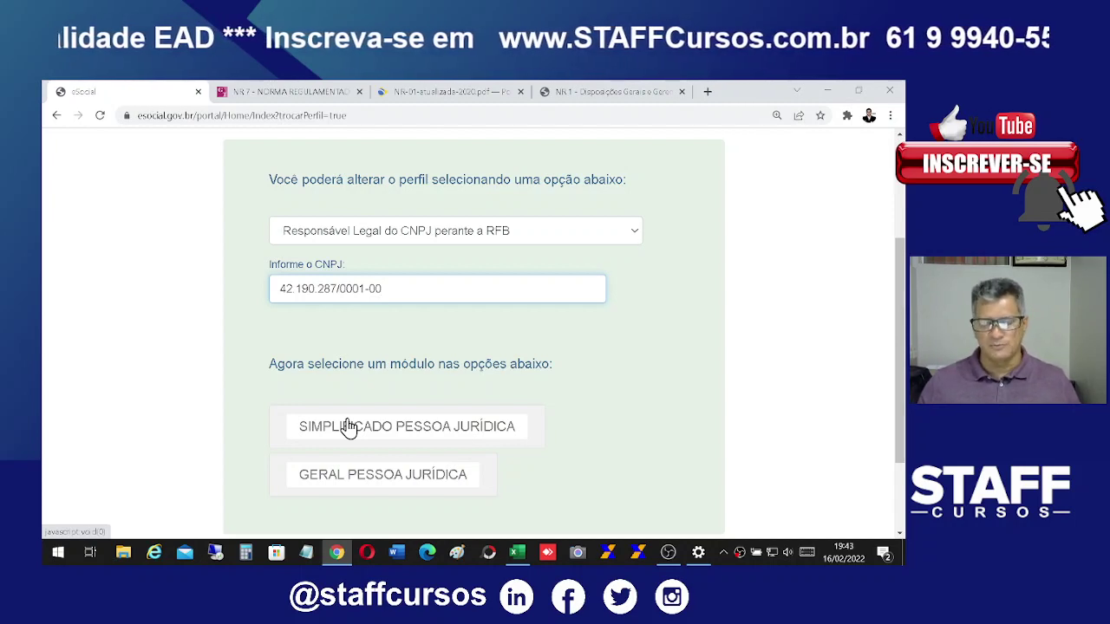
Step: Enter SIMPLIFICADO PESSOA JURÍDICA and review the employer's registration data under Dados do Empregador
{"action": "left_click", "coordinate": [420, 435]}
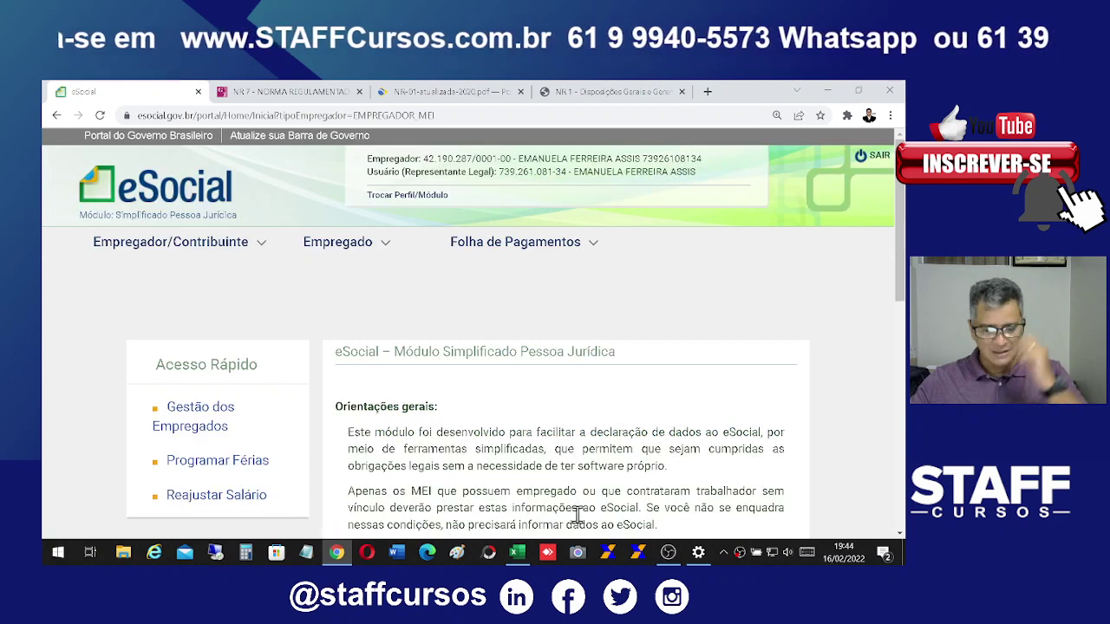
{"action": "scroll", "coordinate": [720, 368], "scroll_direction": "down", "scroll_amount": 2}
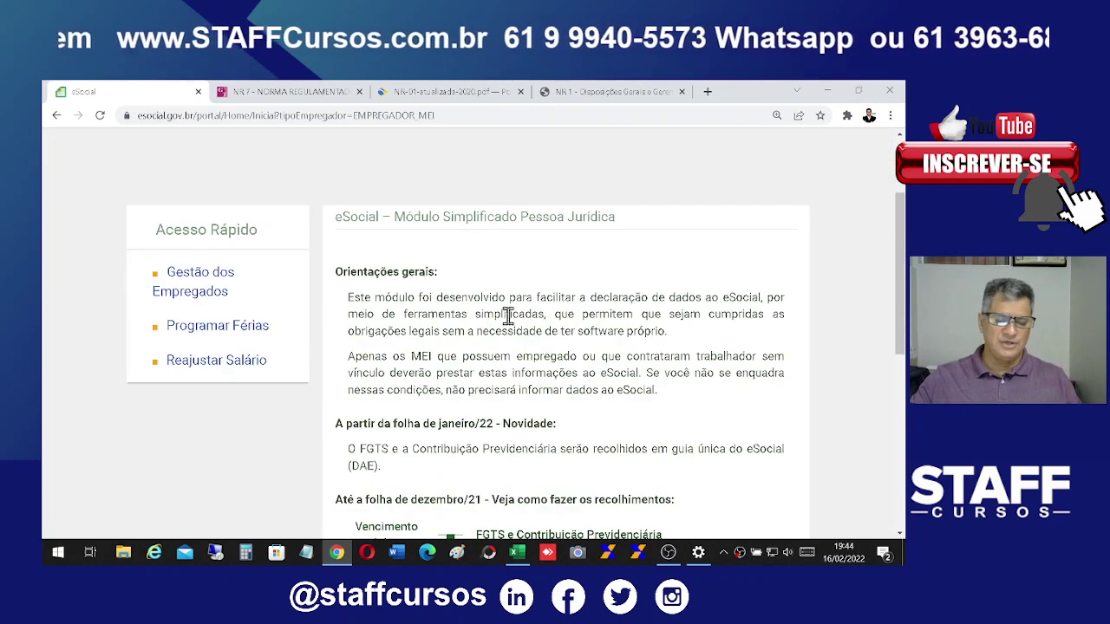
{"action": "scroll", "coordinate": [599, 314], "scroll_direction": "up", "scroll_amount": 1}
{"action": "left_click", "coordinate": [197, 176]}
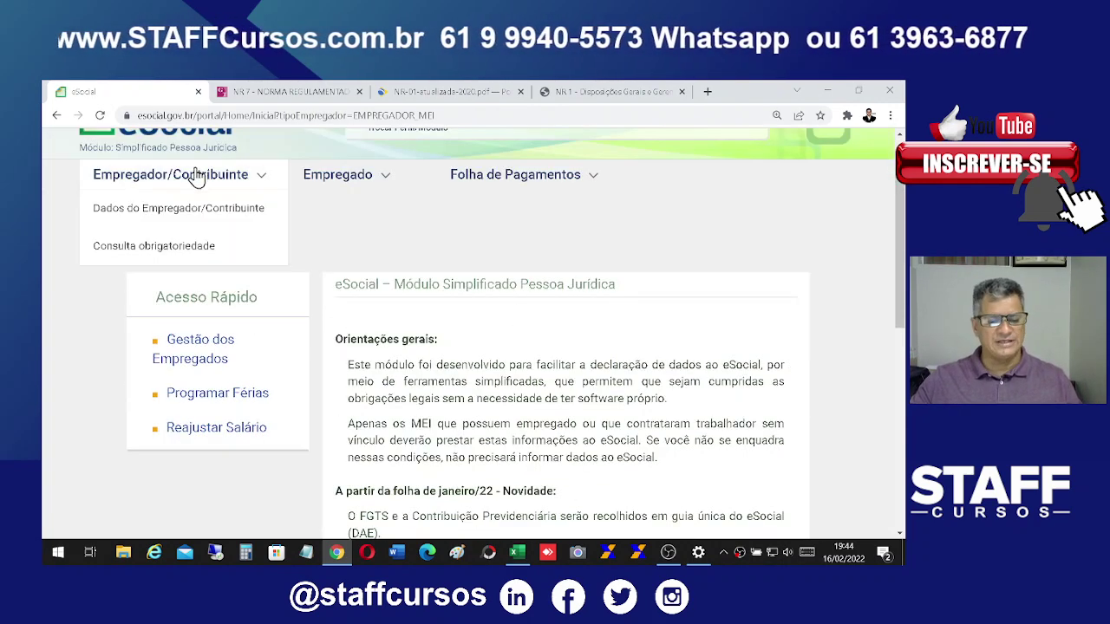
{"action": "left_click", "coordinate": [106, 210]}
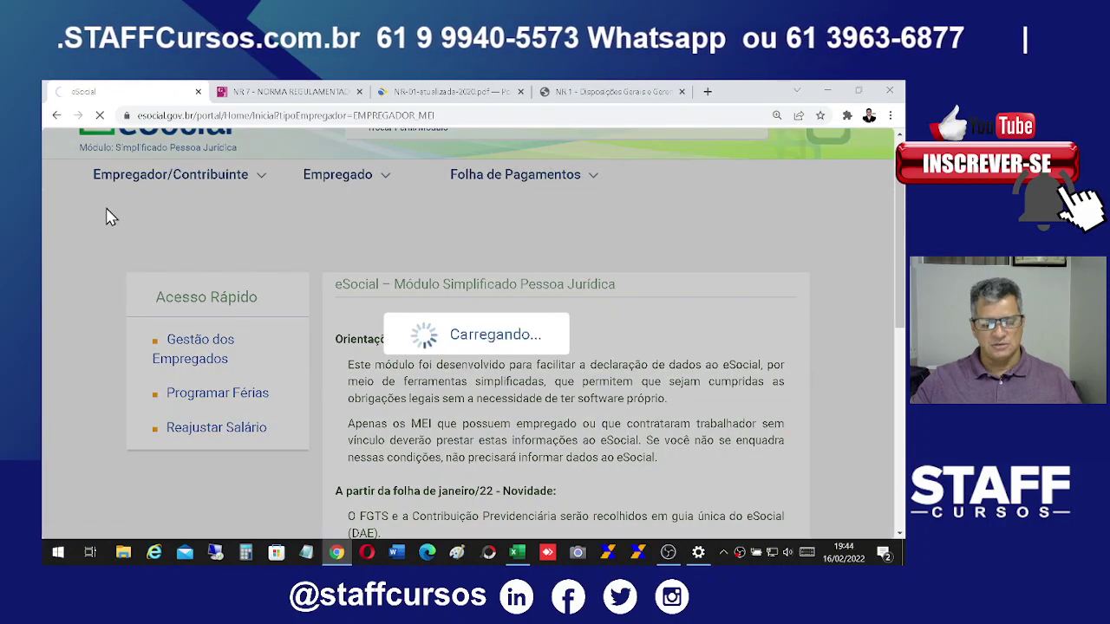
{"action": "scroll", "coordinate": [654, 365], "scroll_direction": "down", "scroll_amount": 2}
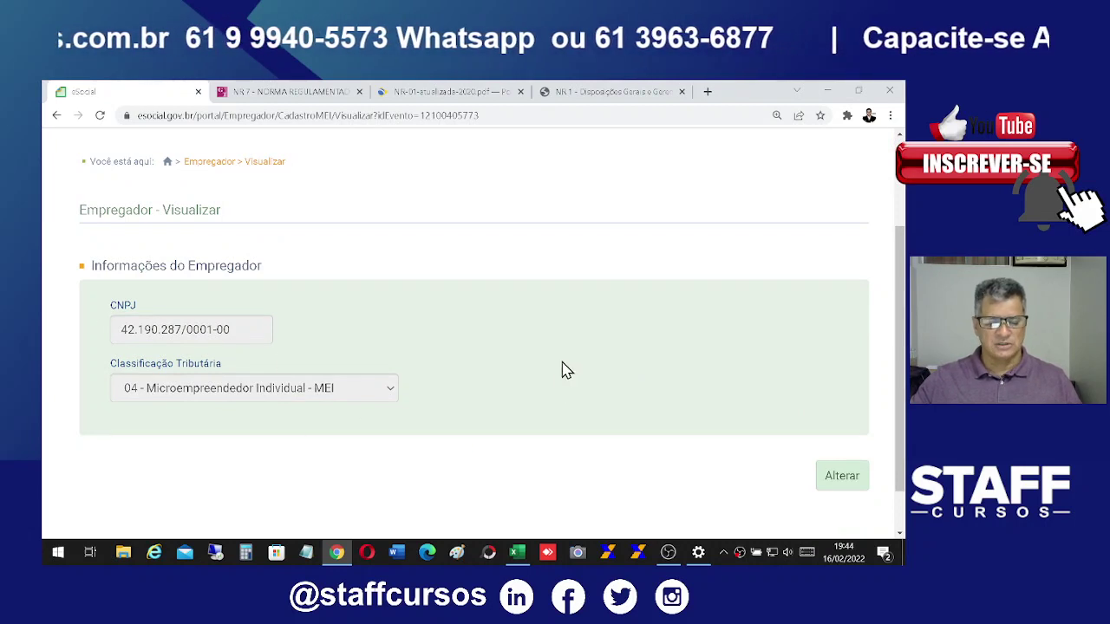
{"action": "scroll", "coordinate": [563, 366], "scroll_direction": "up", "scroll_amount": 1}
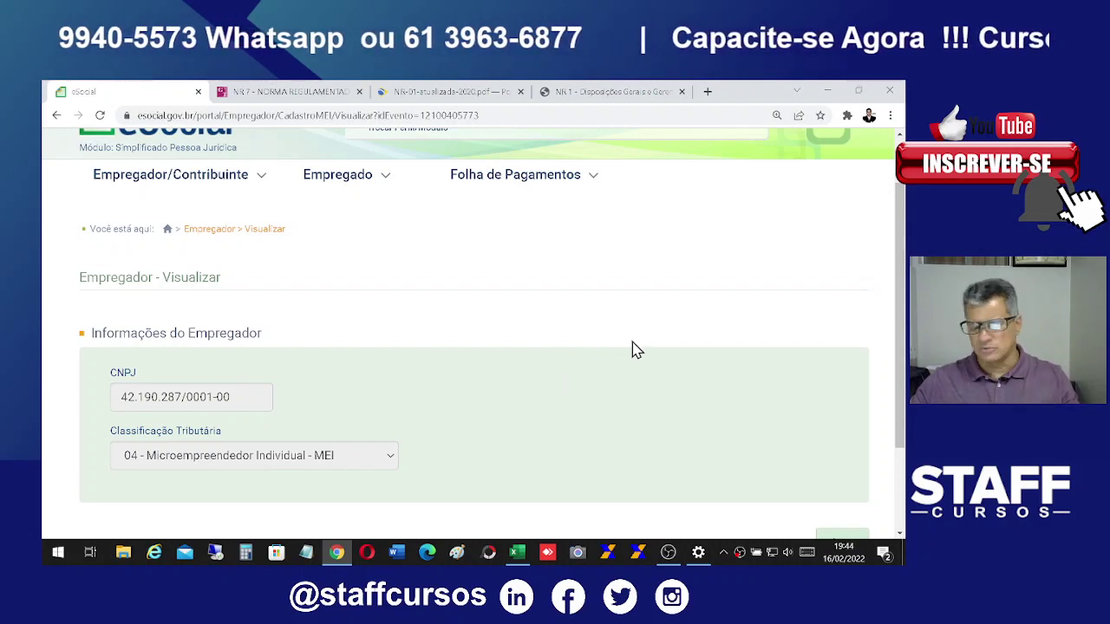
Step: Run Consulta obrigatoriedade and highlight the result: grupo 3, obligated since 01/2019
{"action": "left_click", "coordinate": [208, 169]}
{"action": "left_click", "coordinate": [158, 257]}
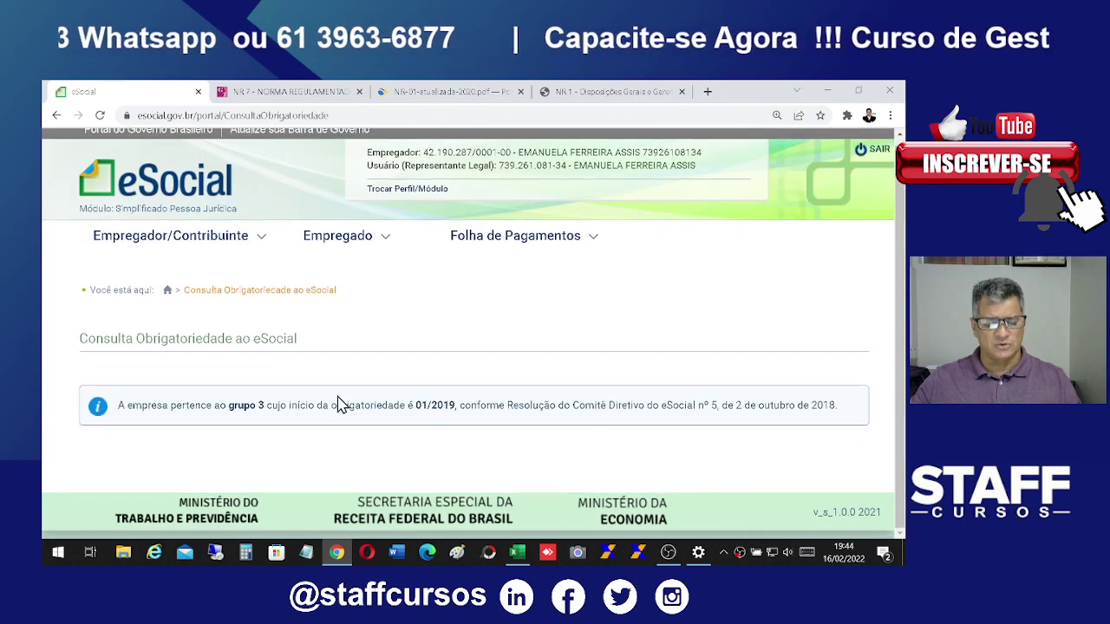
{"action": "left_click_drag", "start_coordinate": [220, 406], "coordinate": [459, 439]}
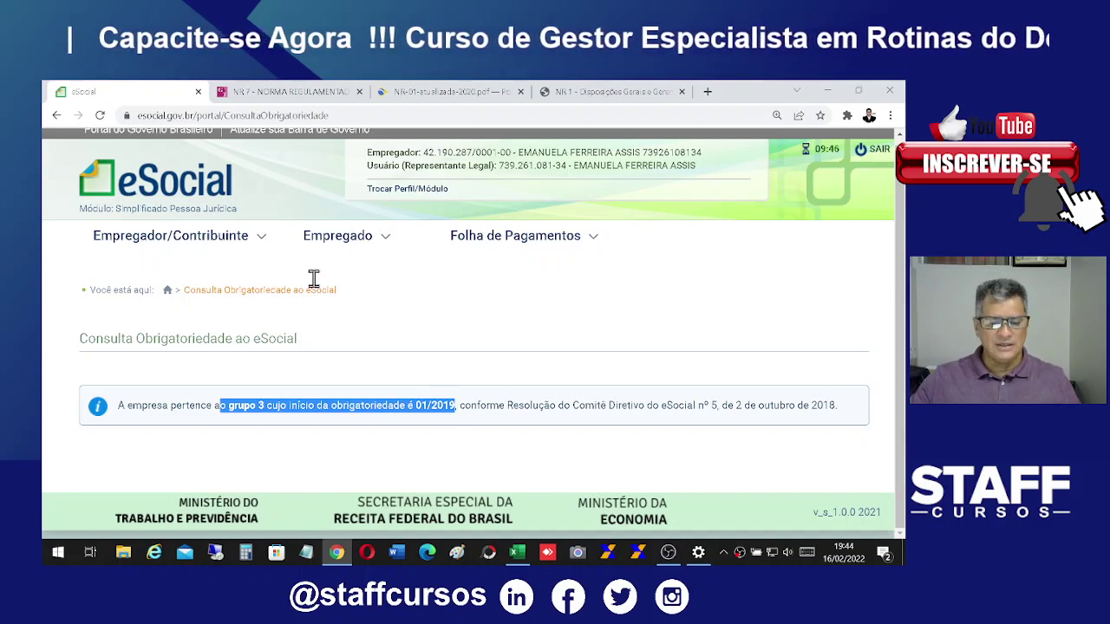
{"action": "mouse_move", "coordinate": [210, 248]}
{"action": "mouse_move", "coordinate": [329, 248]}
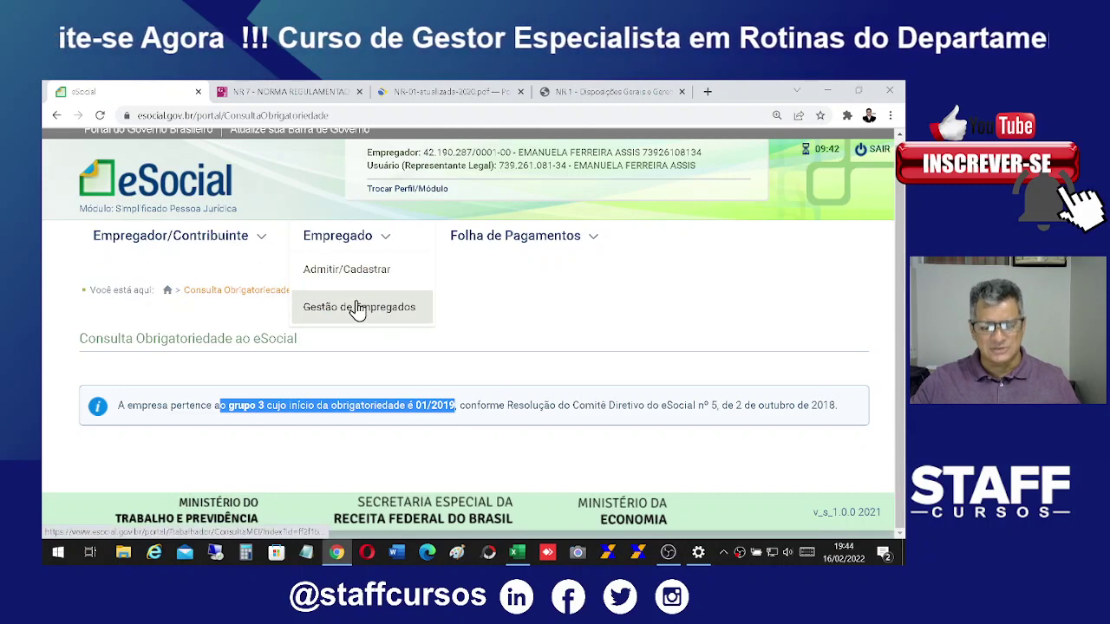
Step: Go to Empregado > Gestão de Empregados and open the active employee's record
{"action": "left_click", "coordinate": [360, 276]}
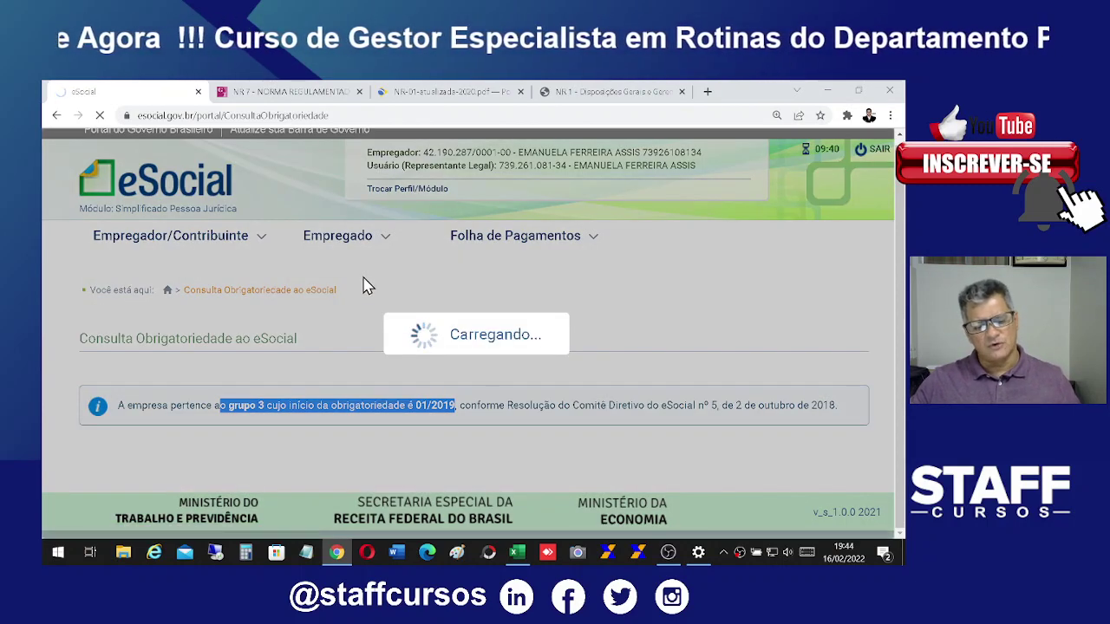
{"action": "scroll", "coordinate": [677, 364], "scroll_direction": "down", "scroll_amount": 3}
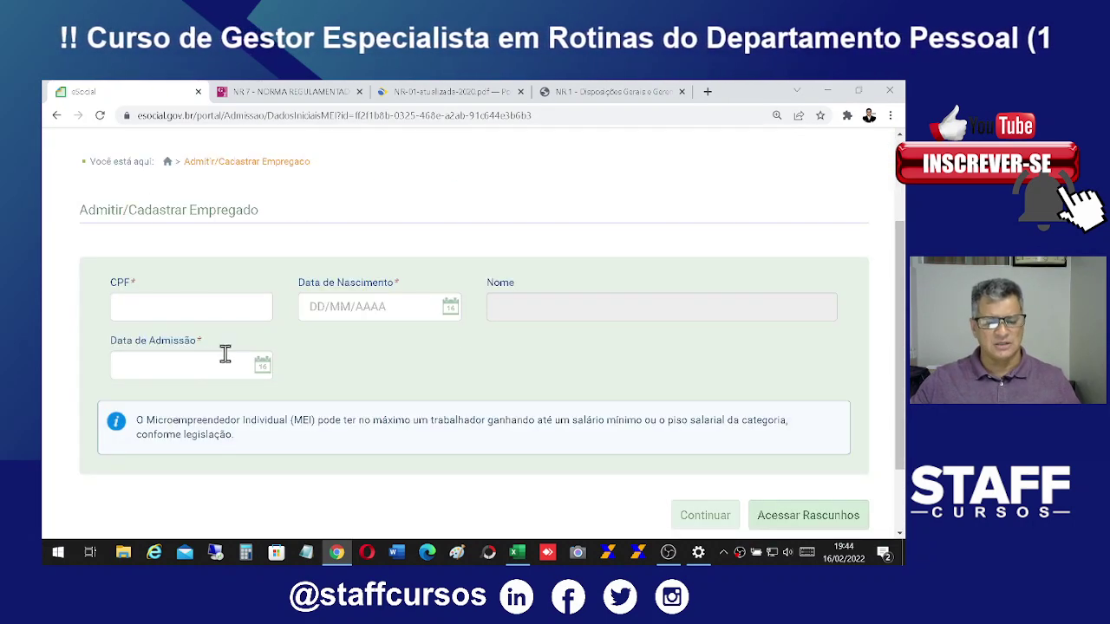
{"action": "scroll", "coordinate": [399, 382], "scroll_direction": "up", "scroll_amount": 1}
{"action": "mouse_move", "coordinate": [351, 178]}
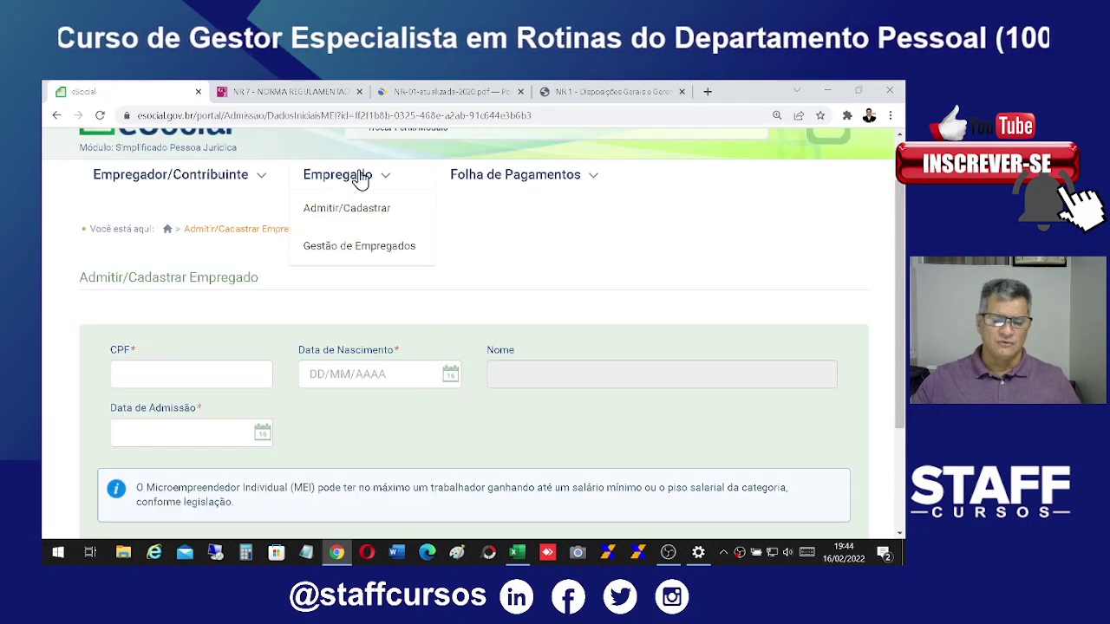
{"action": "left_click", "coordinate": [345, 250]}
{"action": "scroll", "coordinate": [652, 374], "scroll_direction": "down", "scroll_amount": 3}
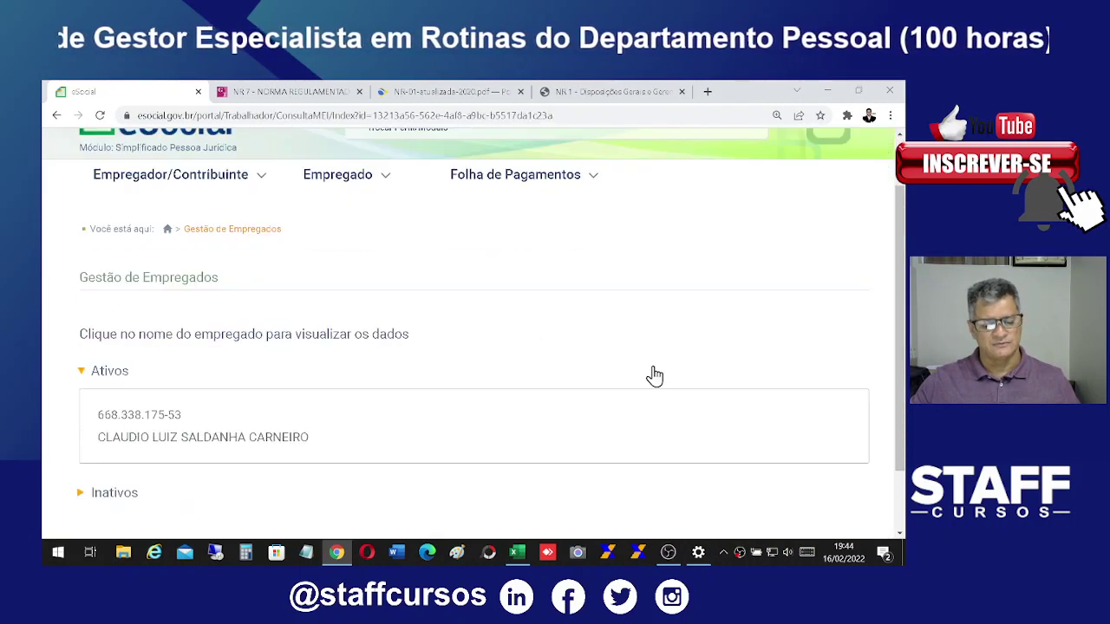
{"action": "left_click", "coordinate": [191, 356]}
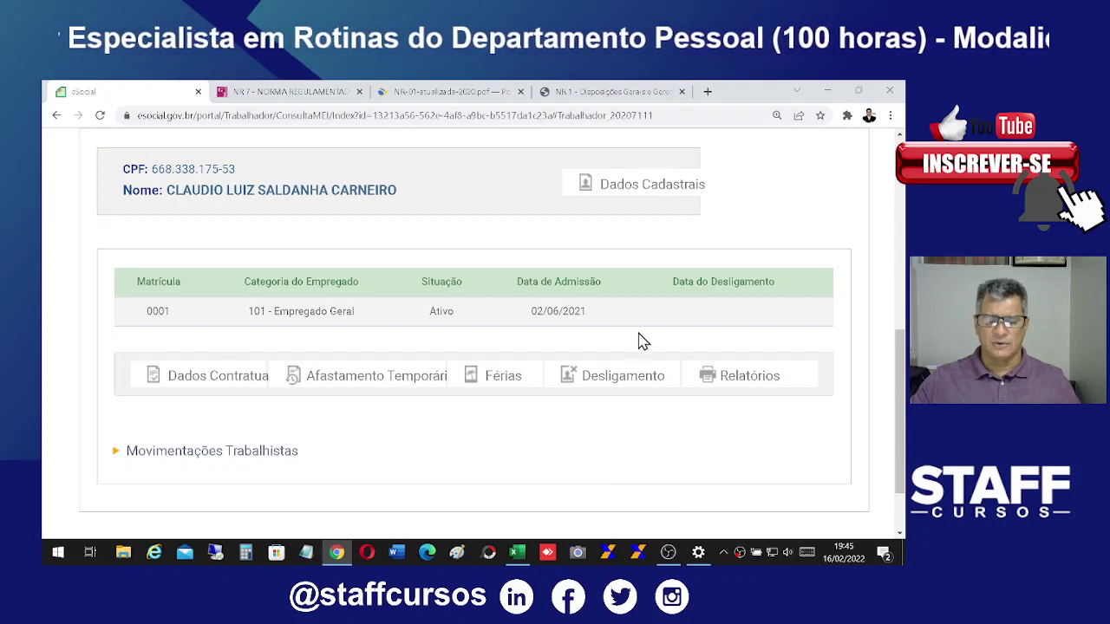
Step: Read through the employee's Dados Cadastrais, then go back to his contract summary (matrícula 0001)
{"action": "left_click", "coordinate": [632, 188]}
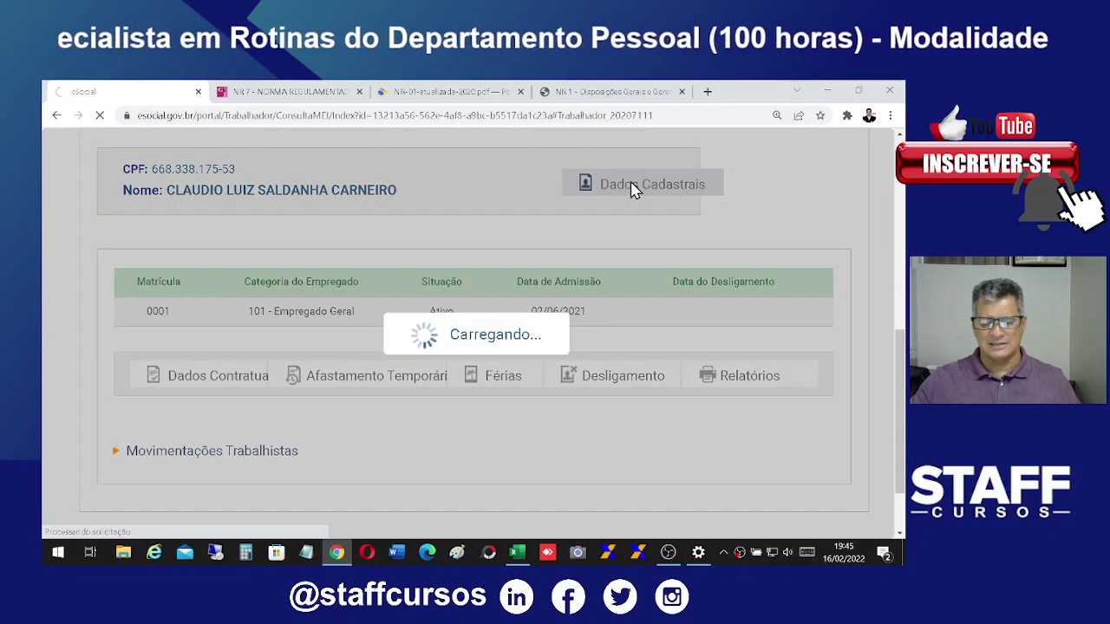
{"action": "scroll", "coordinate": [737, 376], "scroll_direction": "down", "scroll_amount": 5}
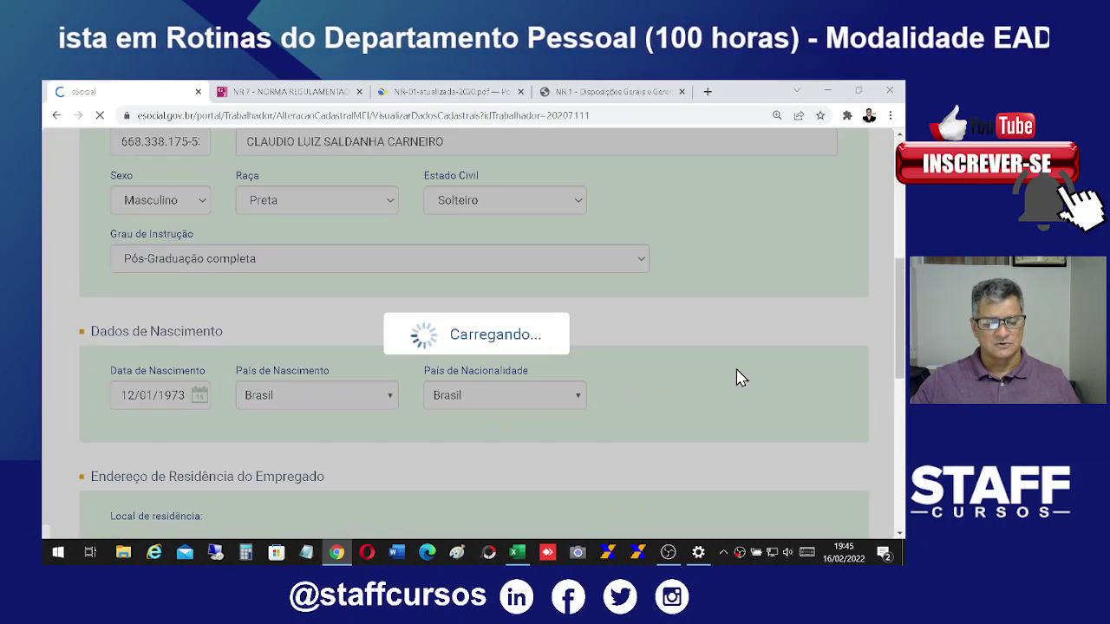
{"action": "scroll", "coordinate": [460, 303], "scroll_direction": "up", "scroll_amount": 3}
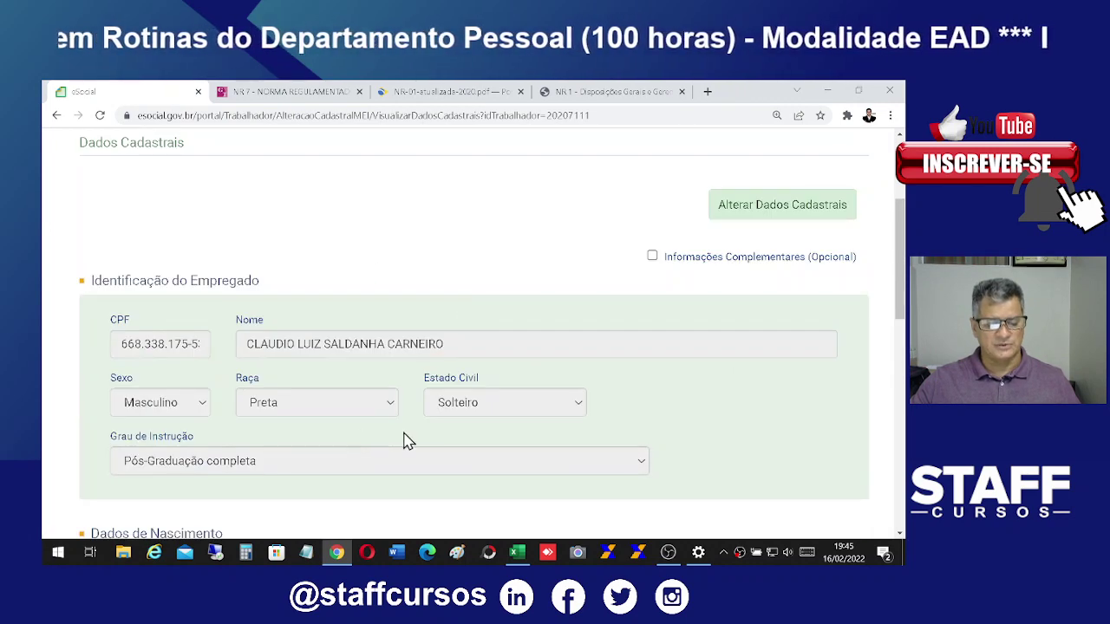
{"action": "scroll", "coordinate": [407, 441], "scroll_direction": "down", "scroll_amount": 2}
{"action": "scroll", "coordinate": [650, 395], "scroll_direction": "down", "scroll_amount": 8}
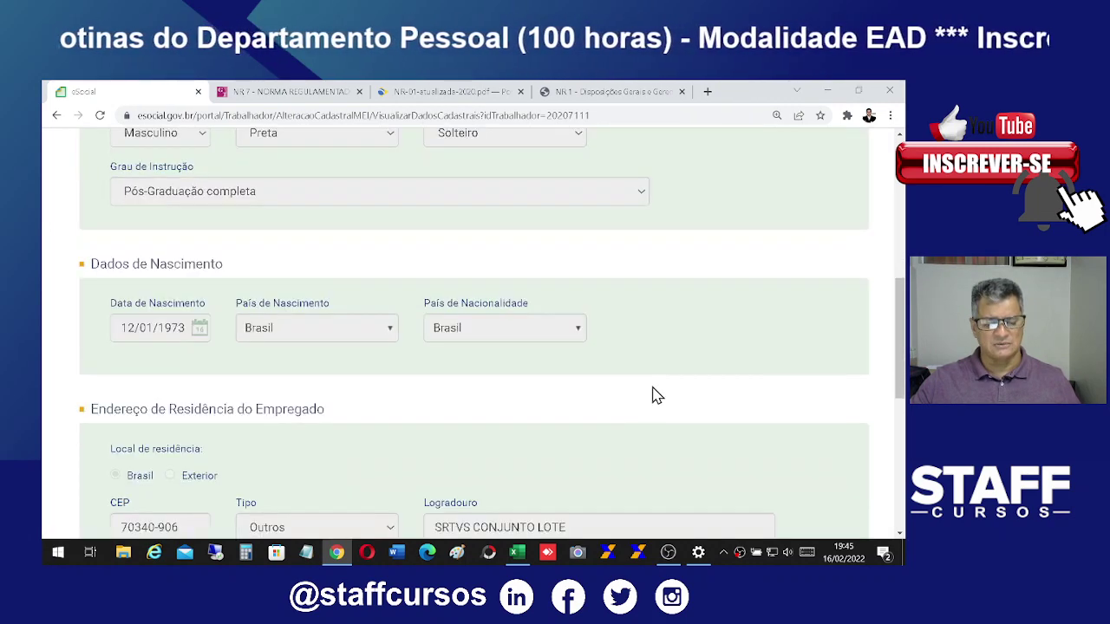
{"action": "scroll", "coordinate": [696, 401], "scroll_direction": "down", "scroll_amount": 1}
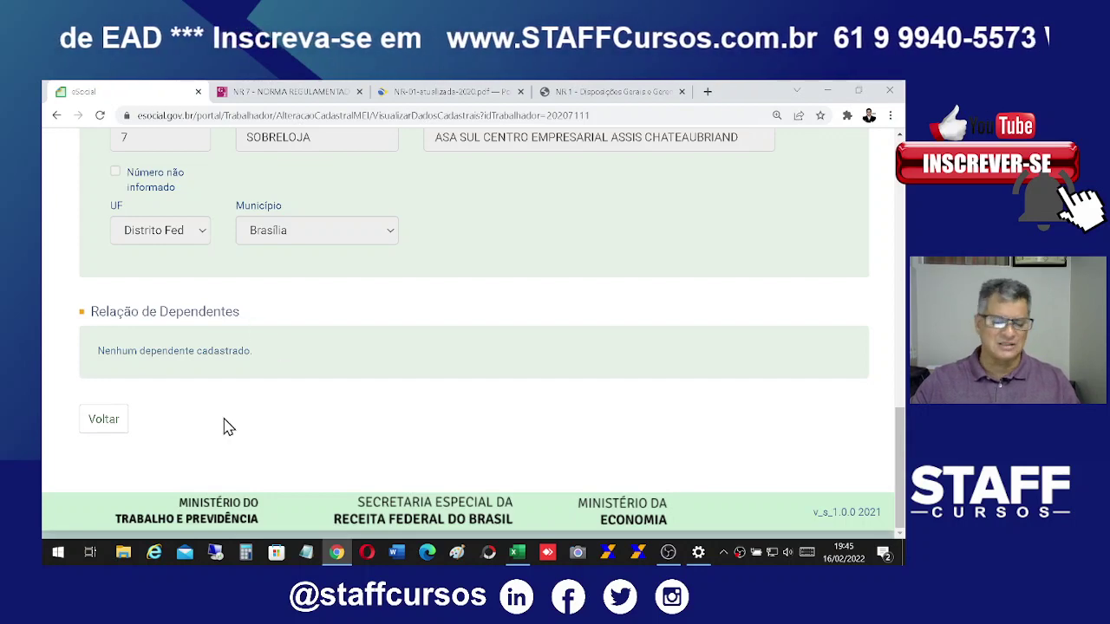
{"action": "left_click", "coordinate": [101, 423]}
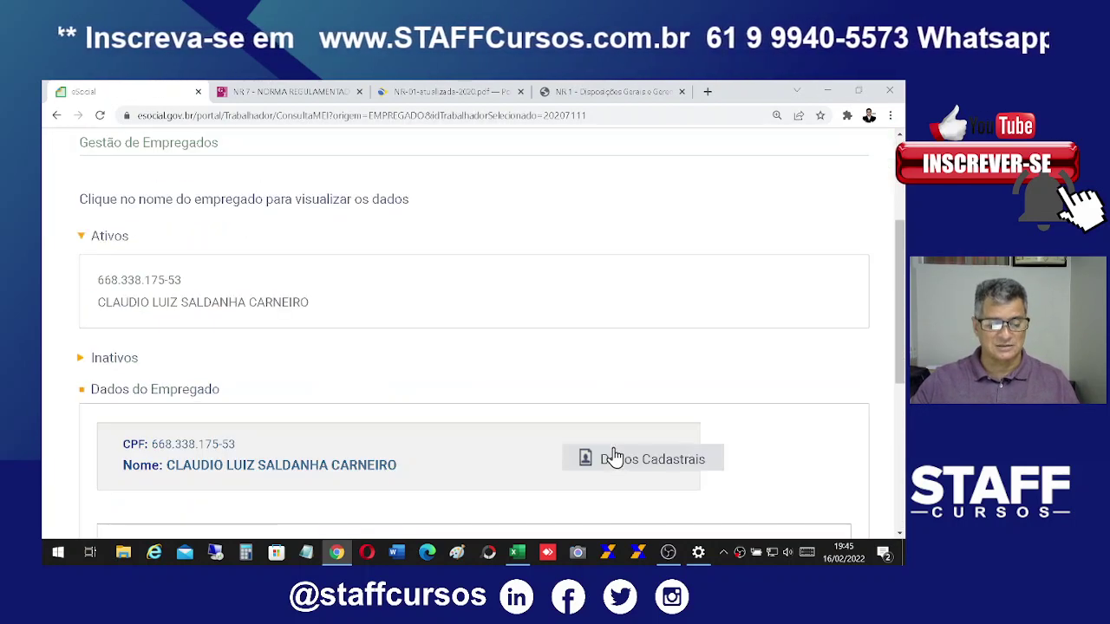
{"action": "scroll", "coordinate": [546, 373], "scroll_direction": "up", "scroll_amount": 1}
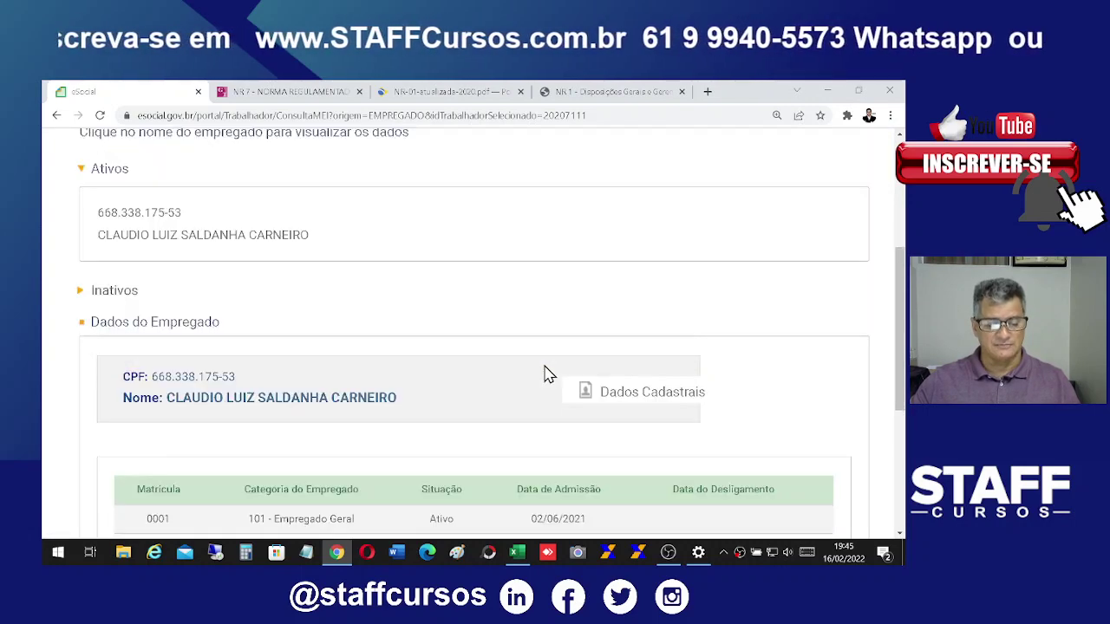
{"action": "scroll", "coordinate": [546, 375], "scroll_direction": "down", "scroll_amount": 4}
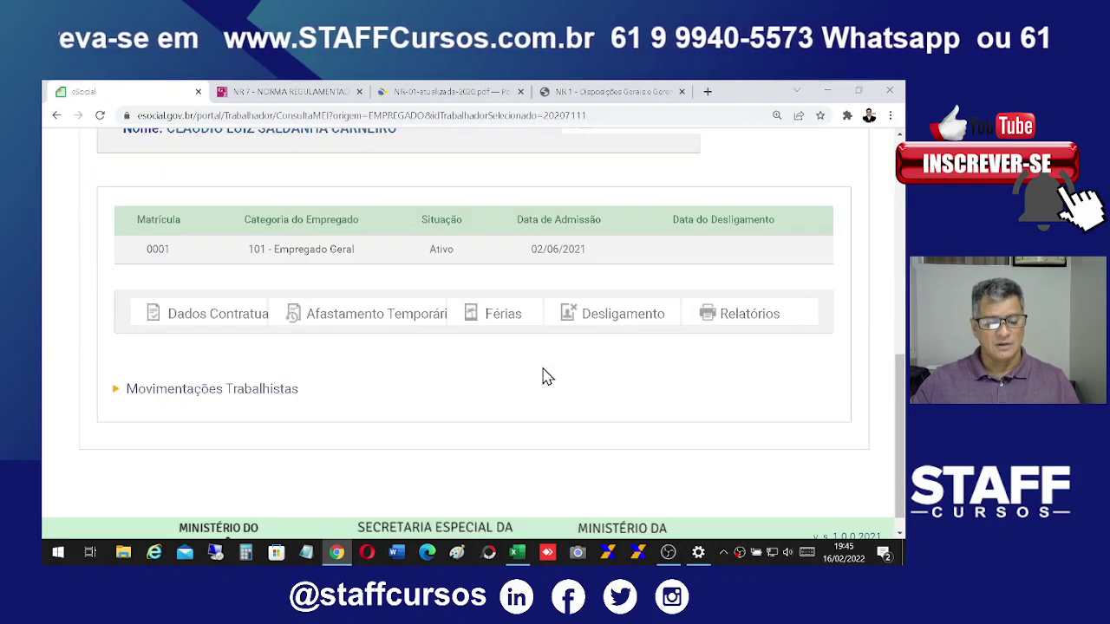
Step: In Reajustar Salário, replace the R$ 1.100,00 salary with 1.212,00 from 01/01/2022 and confirm
{"action": "left_click", "coordinate": [210, 324]}
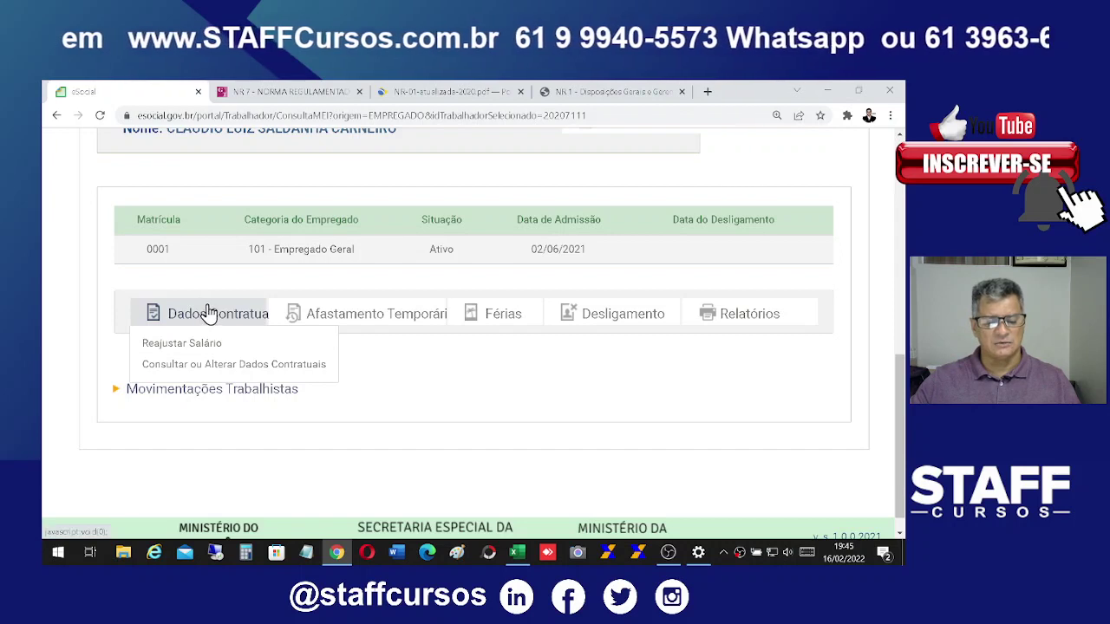
{"action": "left_click", "coordinate": [186, 347]}
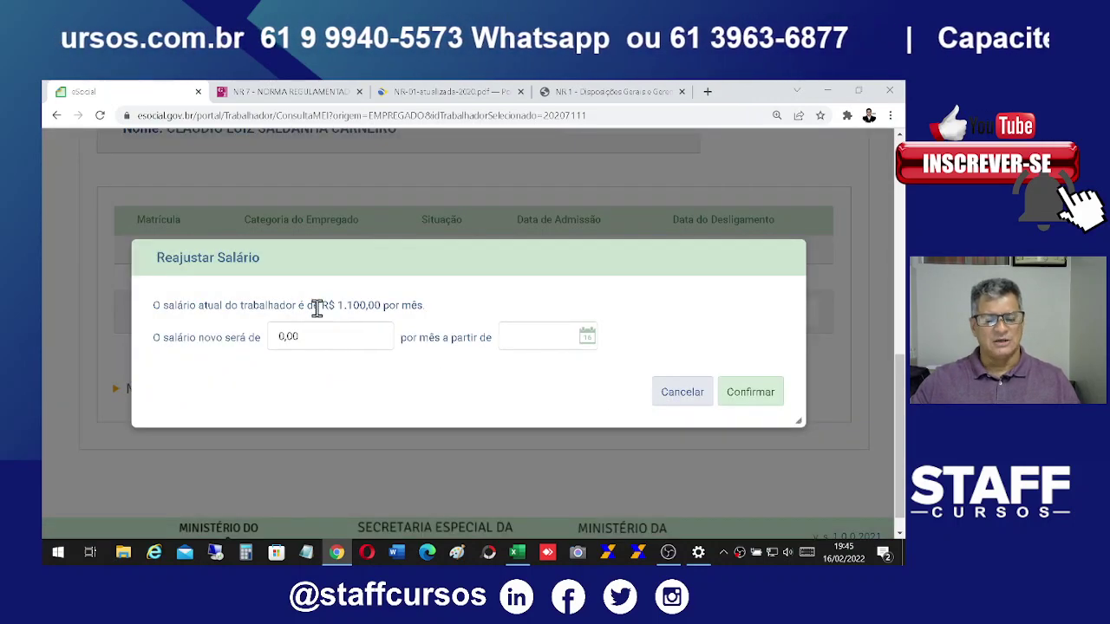
{"action": "left_click_drag", "start_coordinate": [321, 305], "coordinate": [466, 318]}
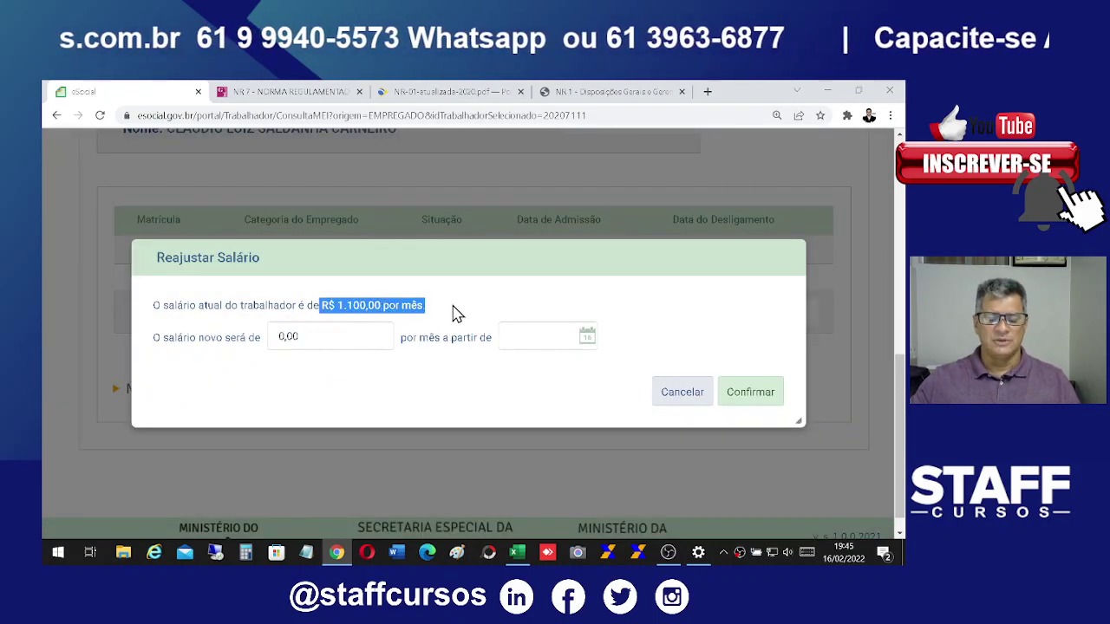
{"action": "left_click", "coordinate": [344, 337]}
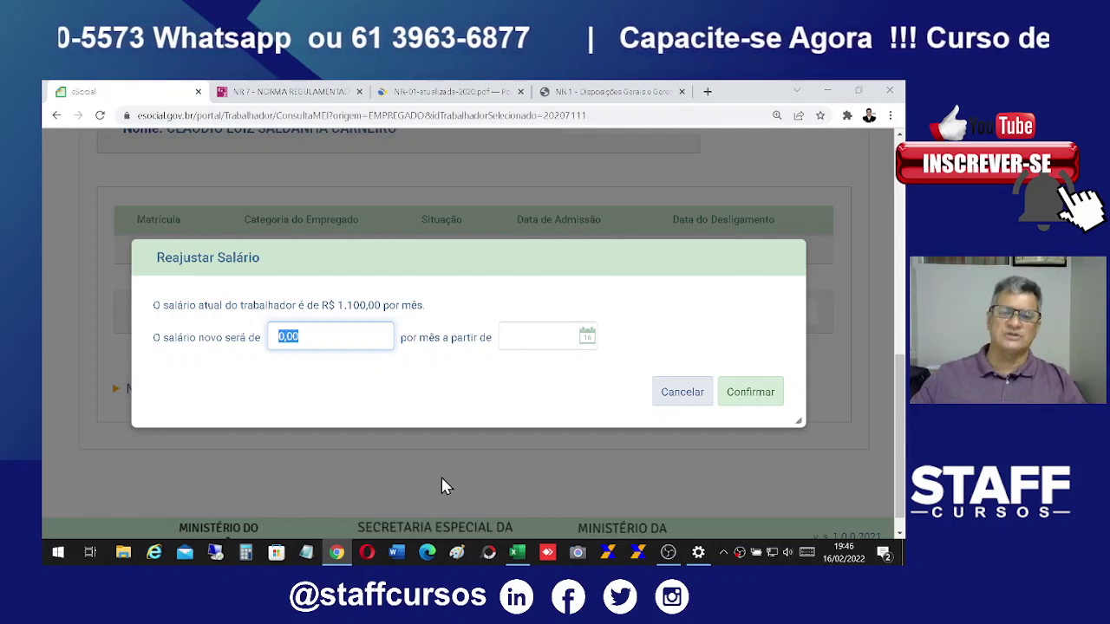
{"action": "type", "text": "12,12"}
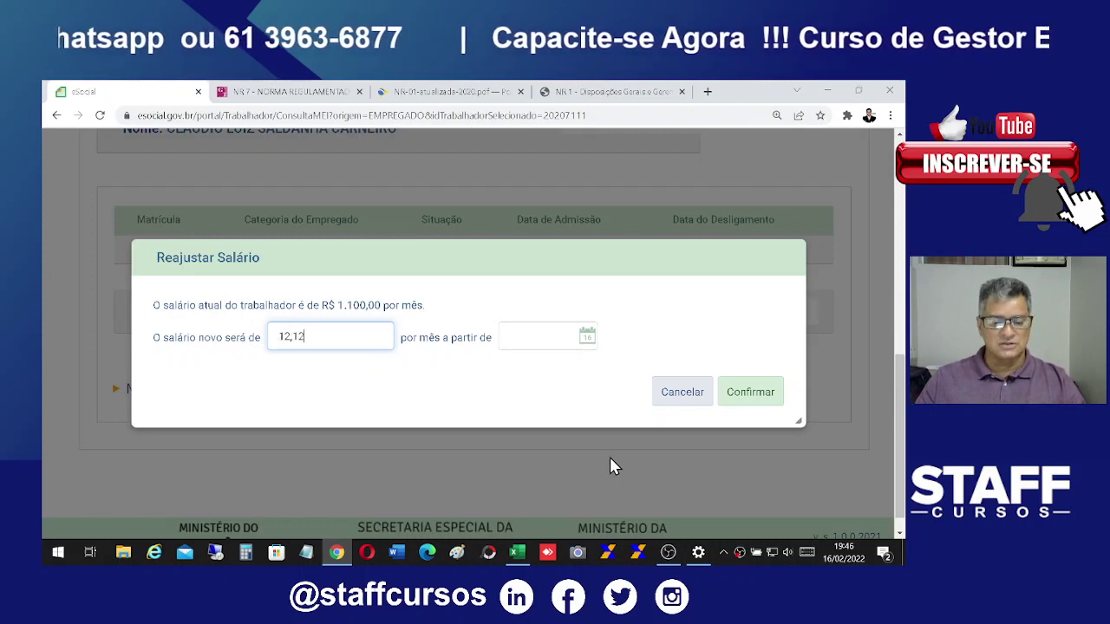
{"action": "key", "text": "BackSpace"}
{"action": "key", "text": "BackSpace"}
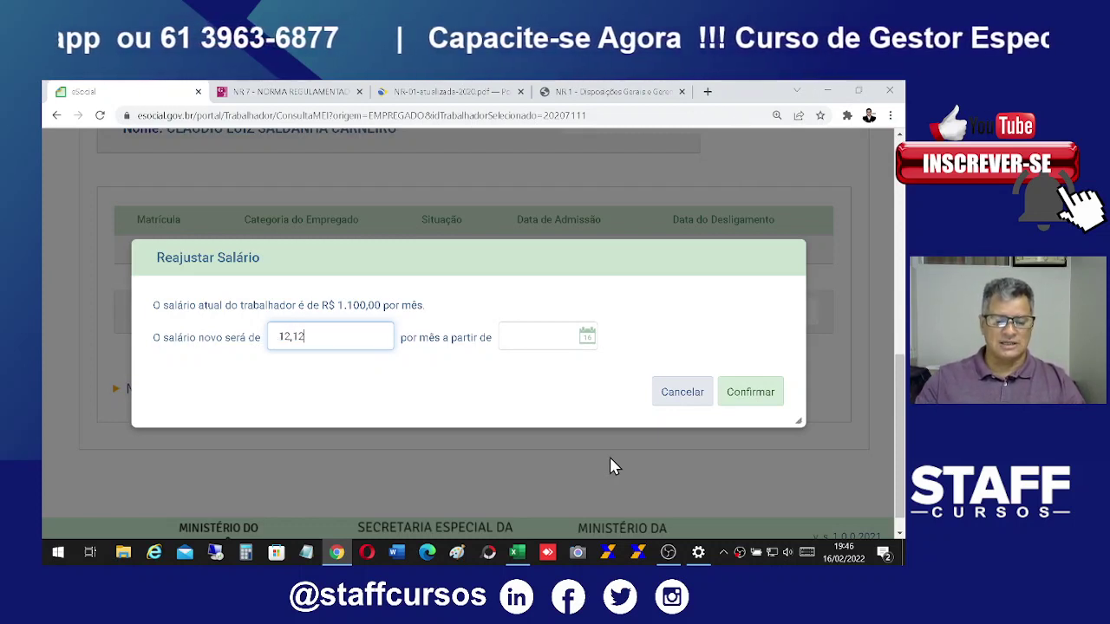
{"action": "type", "text": "00"}
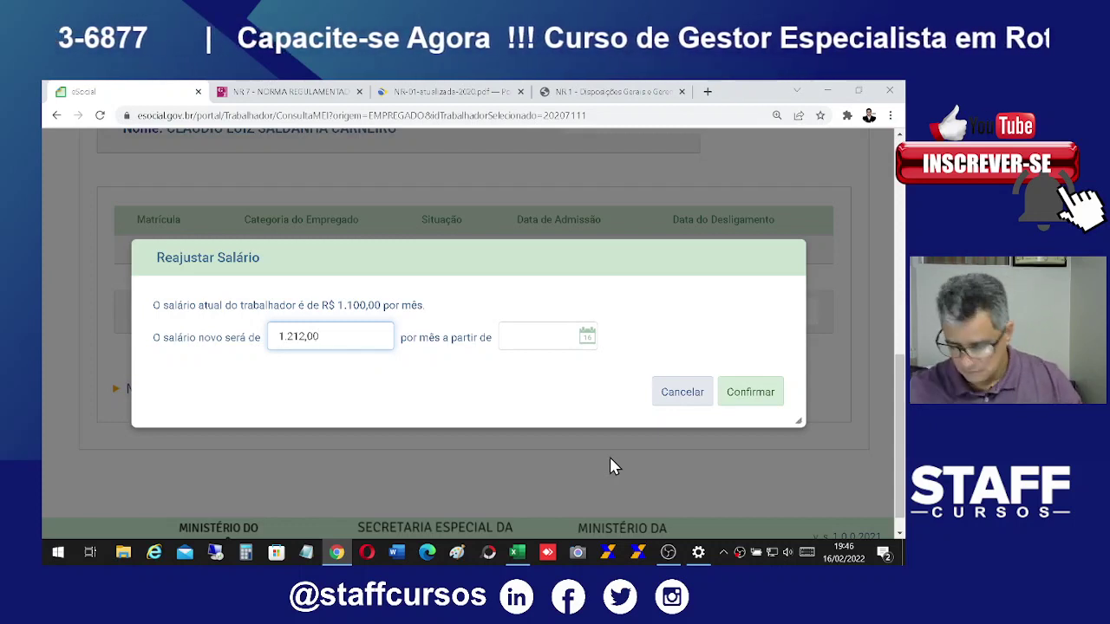
{"action": "left_click", "coordinate": [527, 333]}
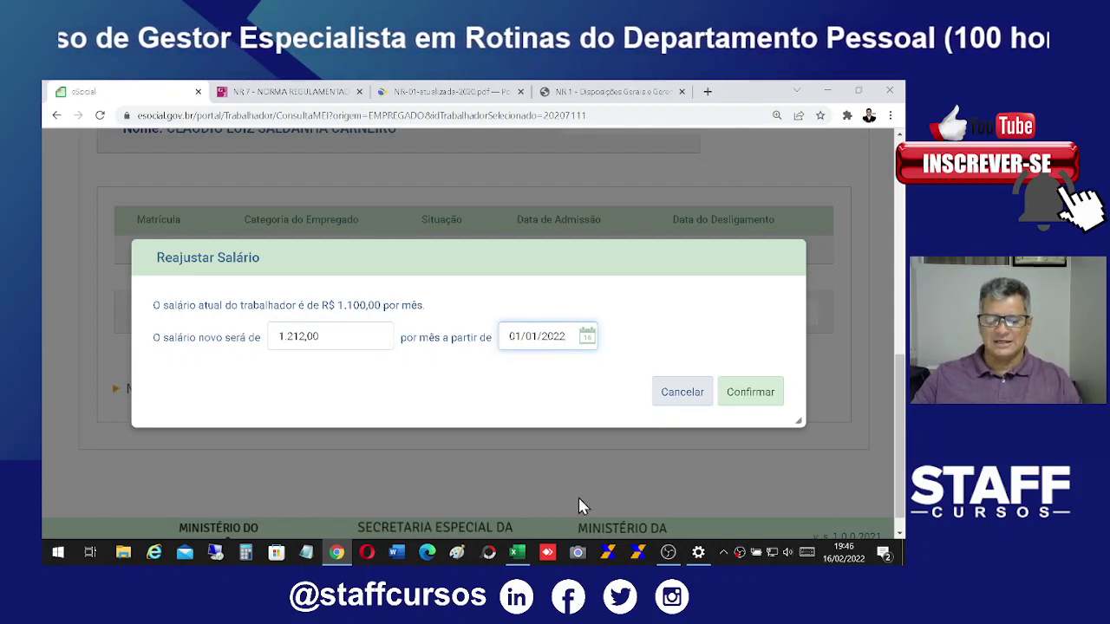
{"action": "left_click", "coordinate": [761, 406]}
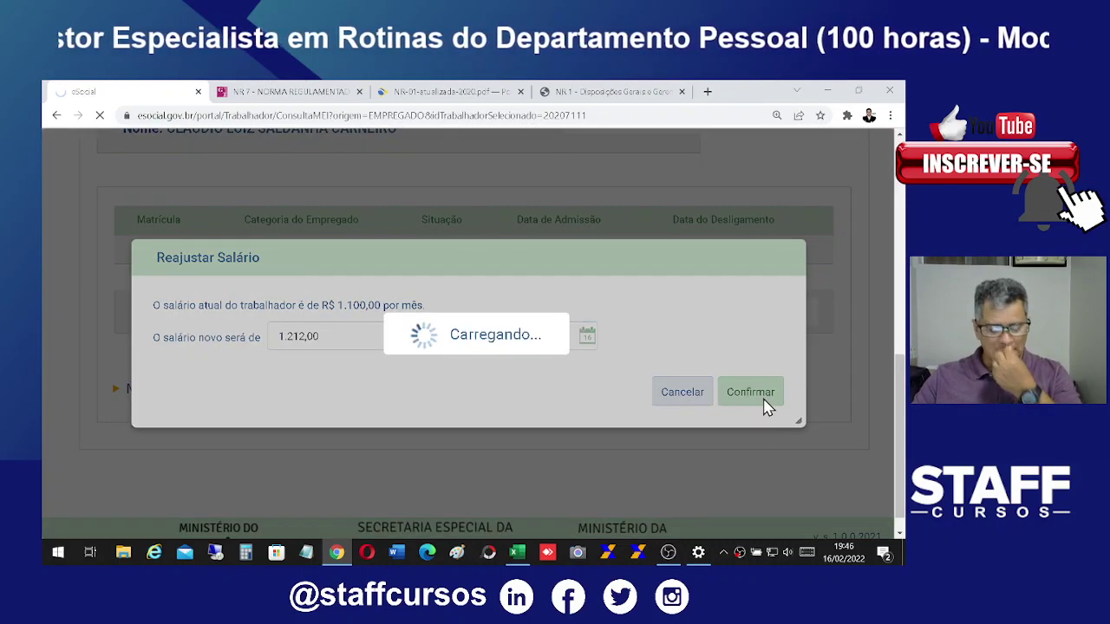
{"action": "scroll", "coordinate": [657, 364], "scroll_direction": "down", "scroll_amount": 10}
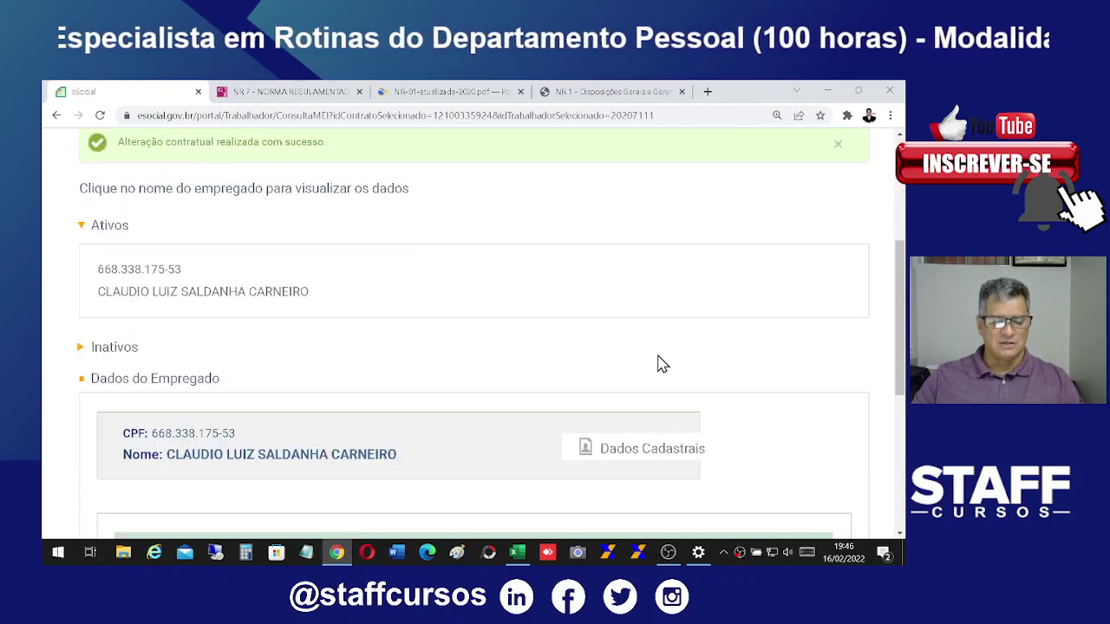
Step: Open Dados Contratuais > Consultar ou Alterar Dados Contratuais for the employee
{"action": "scroll", "coordinate": [694, 427], "scroll_direction": "down", "scroll_amount": 1}
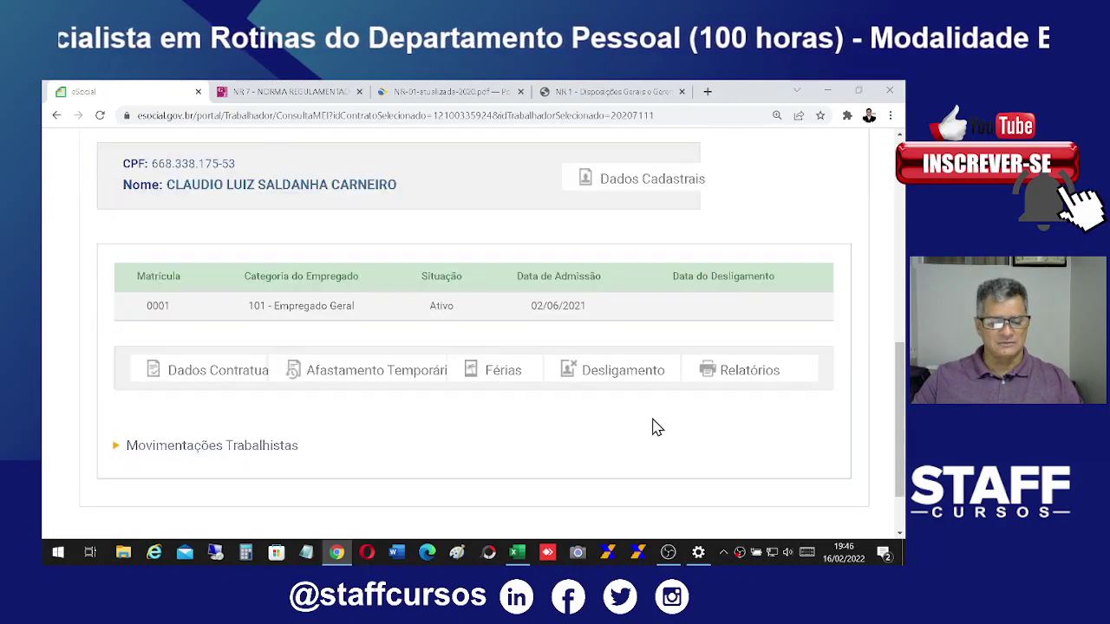
{"action": "left_click", "coordinate": [199, 379]}
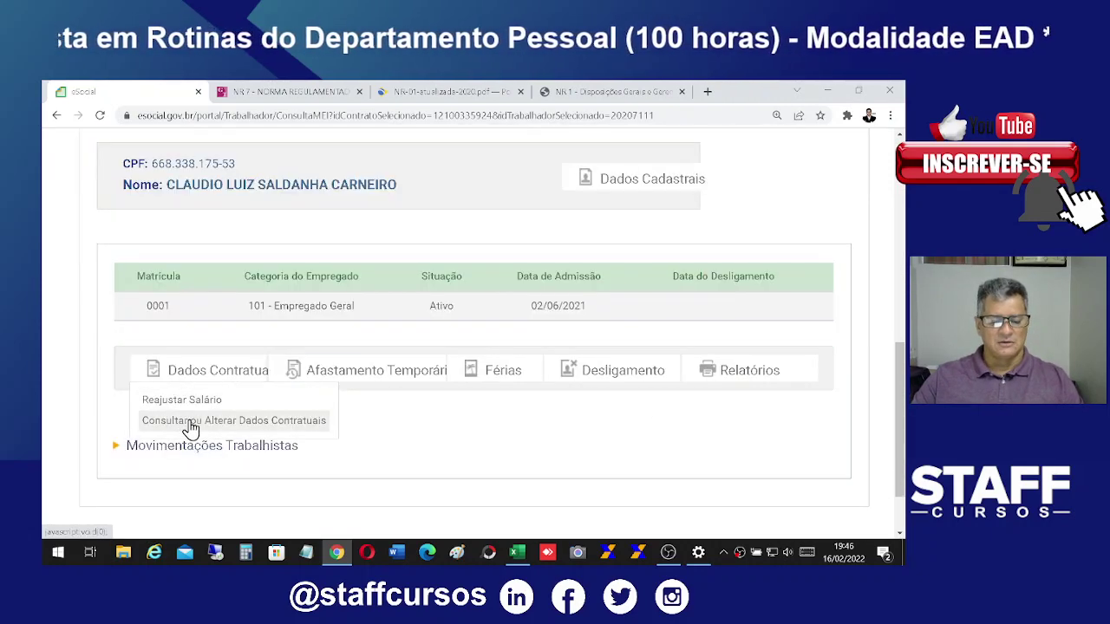
{"action": "left_click", "coordinate": [256, 422]}
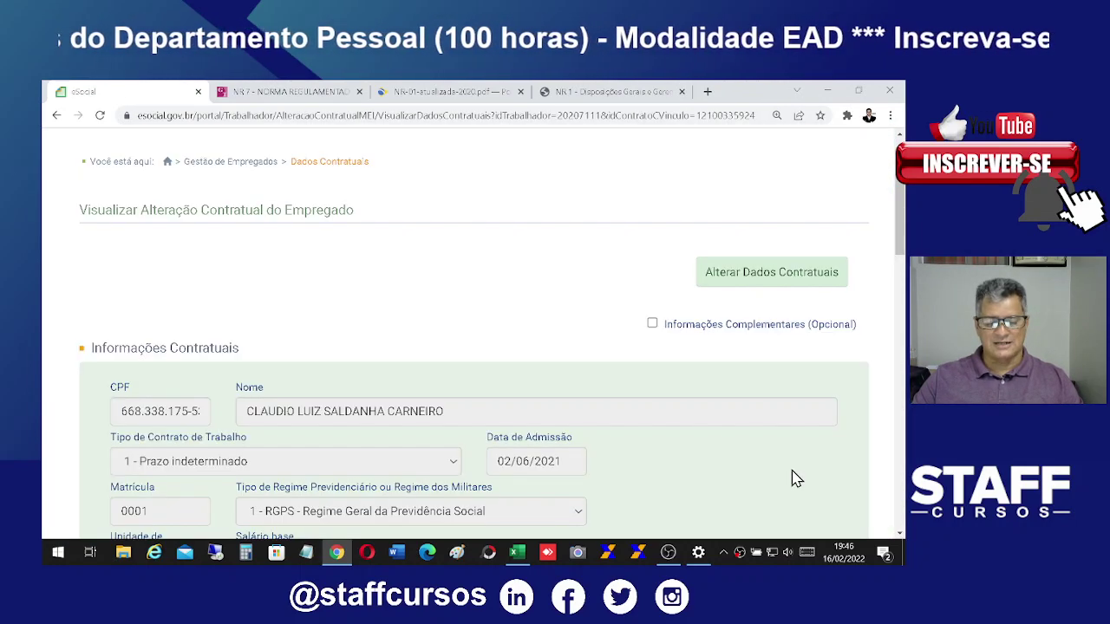
{"action": "scroll", "coordinate": [796, 479], "scroll_direction": "down", "scroll_amount": 3}
{"action": "scroll", "coordinate": [796, 479], "scroll_direction": "down", "scroll_amount": 7}
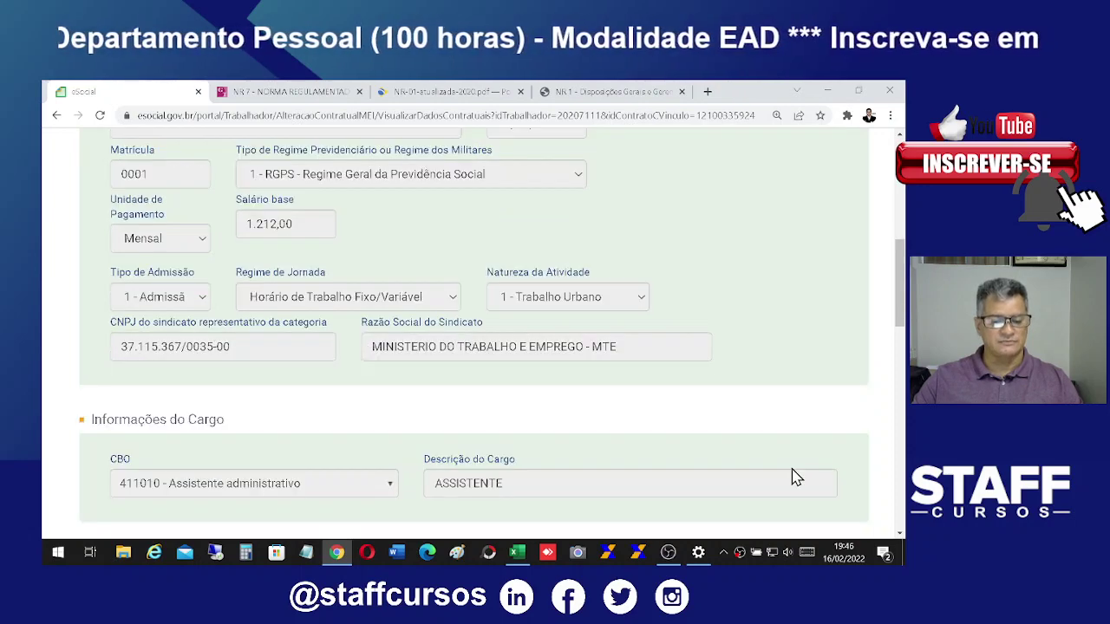
{"action": "scroll", "coordinate": [799, 475], "scroll_direction": "down", "scroll_amount": 2}
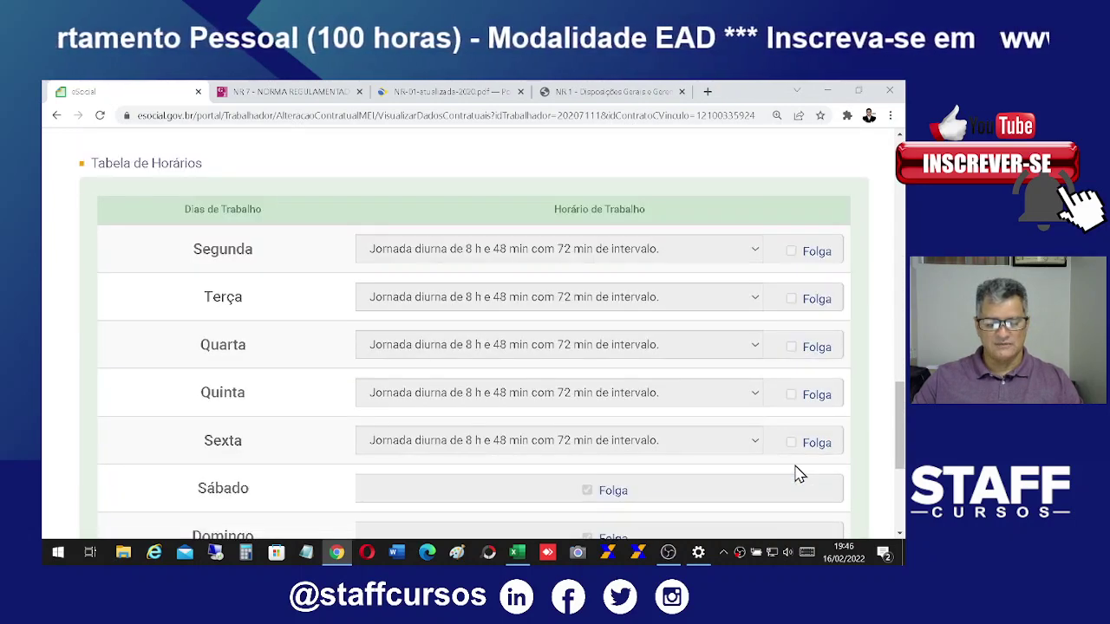
Step: Check the contract form's monthly base salary of R$ 1.212,00, then begin an alteration
{"action": "scroll", "coordinate": [799, 476], "scroll_direction": "up", "scroll_amount": 5}
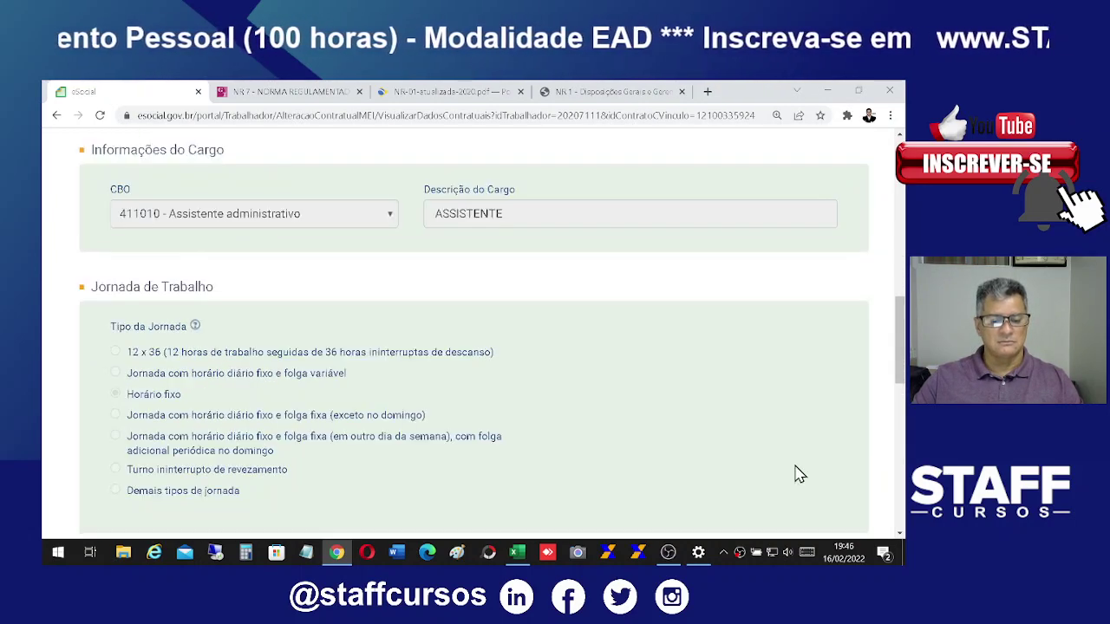
{"action": "scroll", "coordinate": [799, 476], "scroll_direction": "up", "scroll_amount": 3}
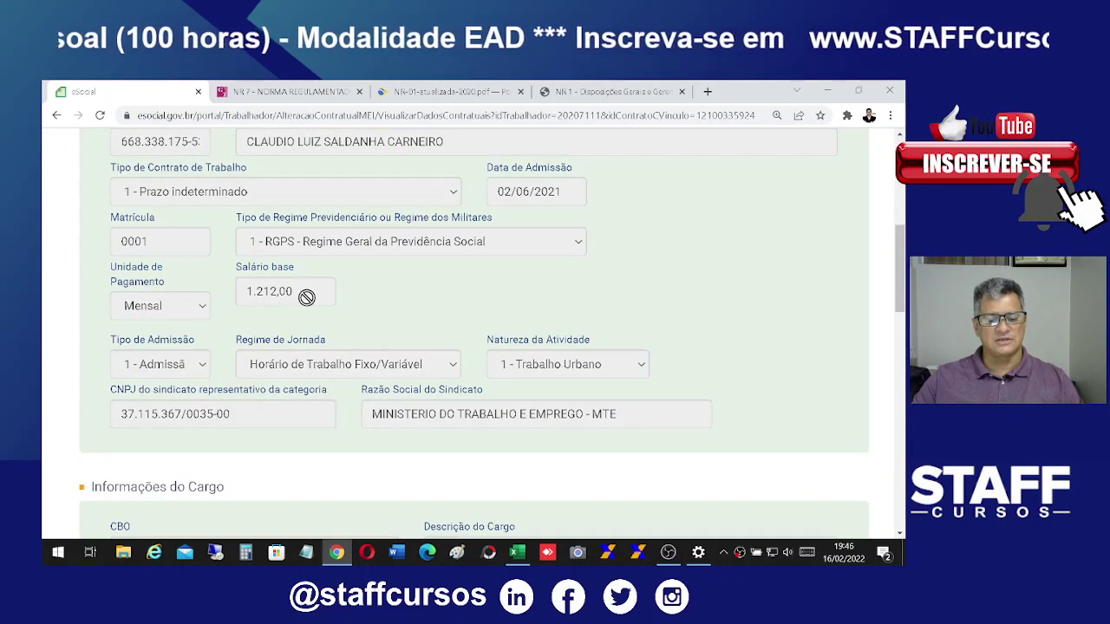
{"action": "scroll", "coordinate": [521, 405], "scroll_direction": "up", "scroll_amount": 3}
{"action": "scroll", "coordinate": [619, 409], "scroll_direction": "down", "scroll_amount": 1}
{"action": "scroll", "coordinate": [619, 408], "scroll_direction": "up", "scroll_amount": 1}
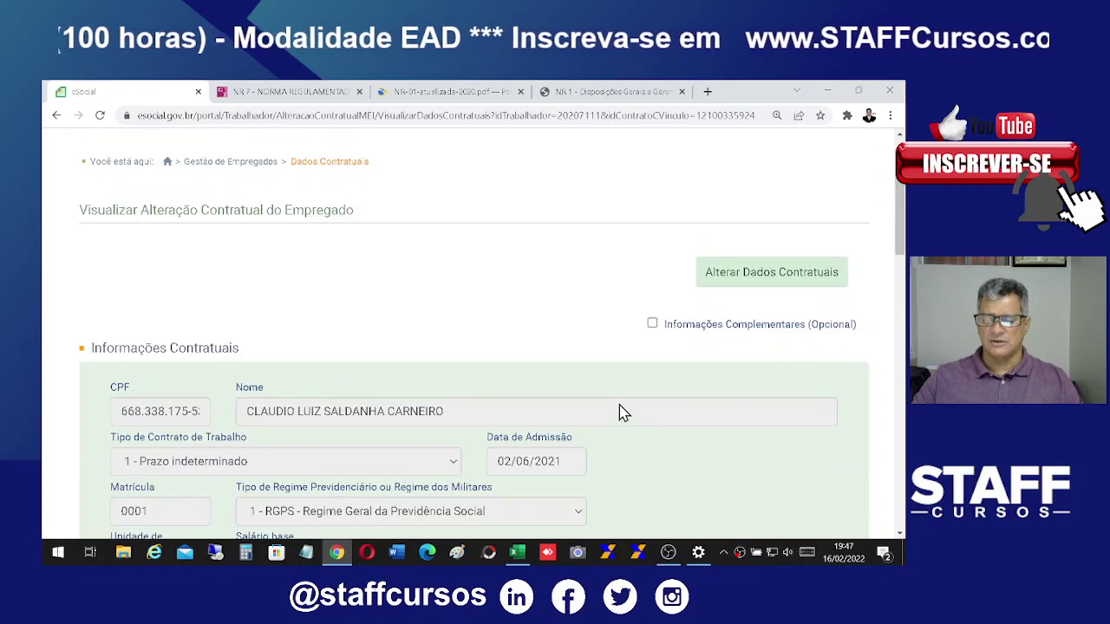
{"action": "scroll", "coordinate": [634, 414], "scroll_direction": "down", "scroll_amount": 1}
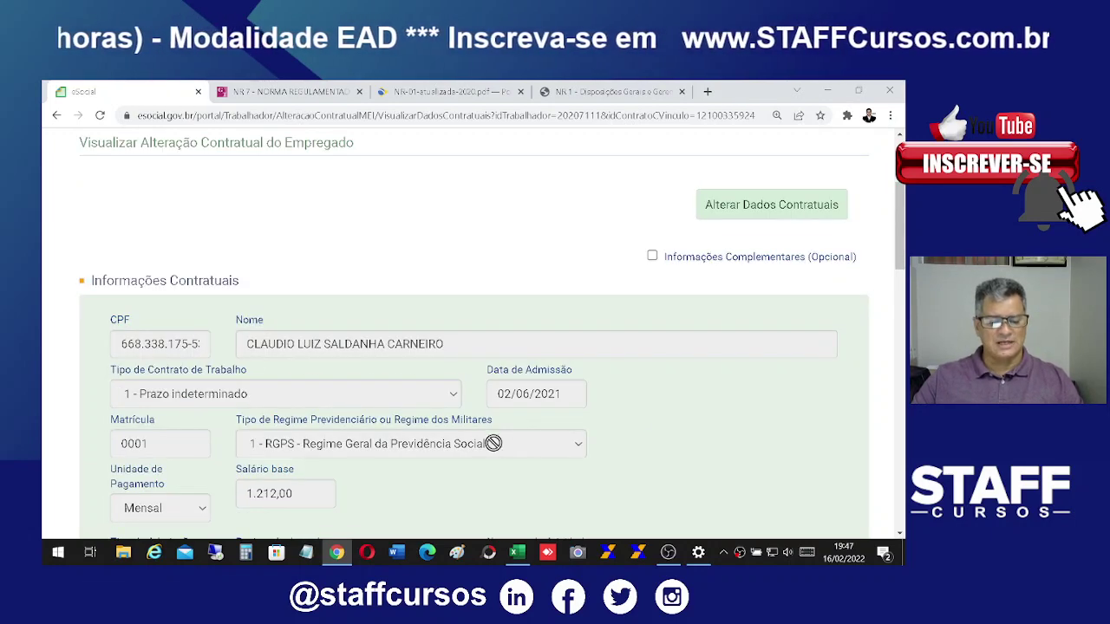
{"action": "scroll", "coordinate": [520, 443], "scroll_direction": "down", "scroll_amount": 1}
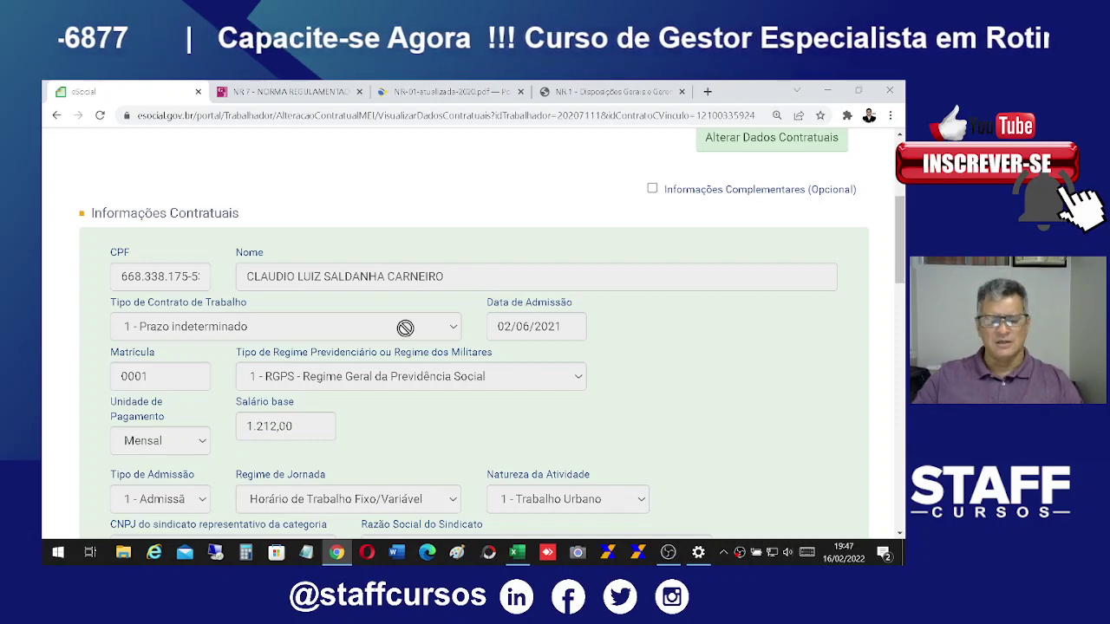
{"action": "left_click", "coordinate": [766, 149]}
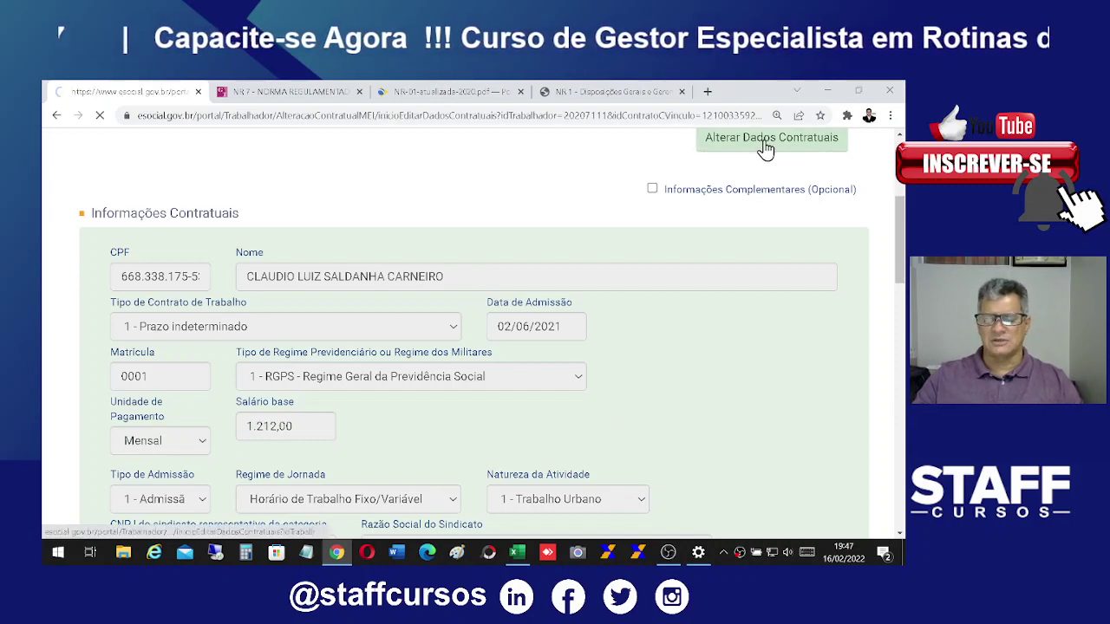
Step: Start a contract alteration dated 01/01/2022 and answer Sim to rectify the existing one
{"action": "scroll", "coordinate": [790, 365], "scroll_direction": "down", "scroll_amount": 3}
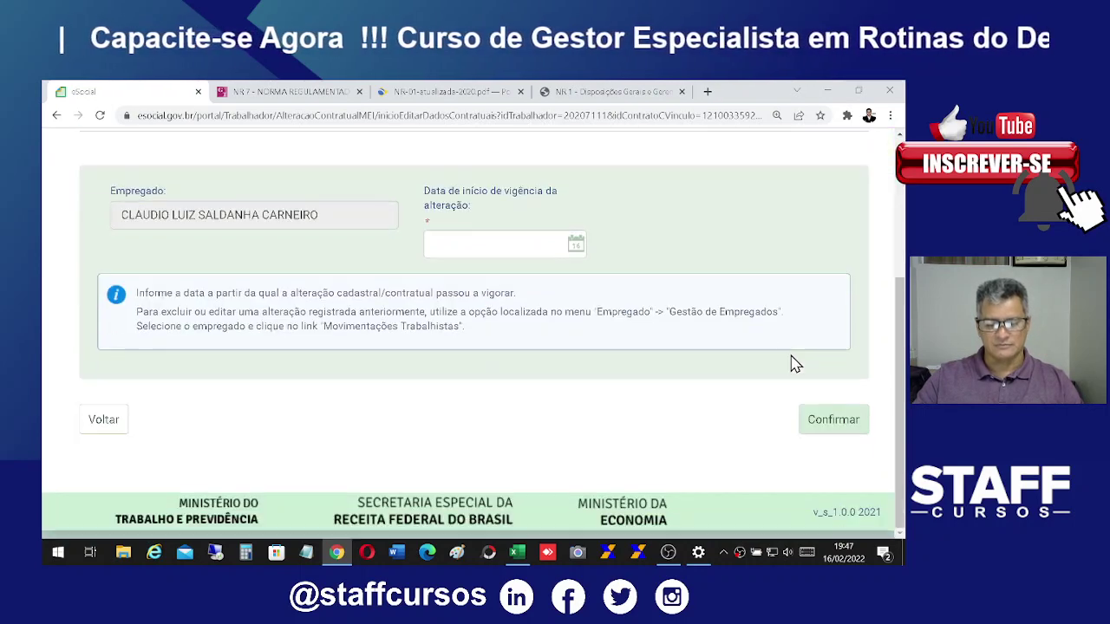
{"action": "left_click", "coordinate": [494, 247]}
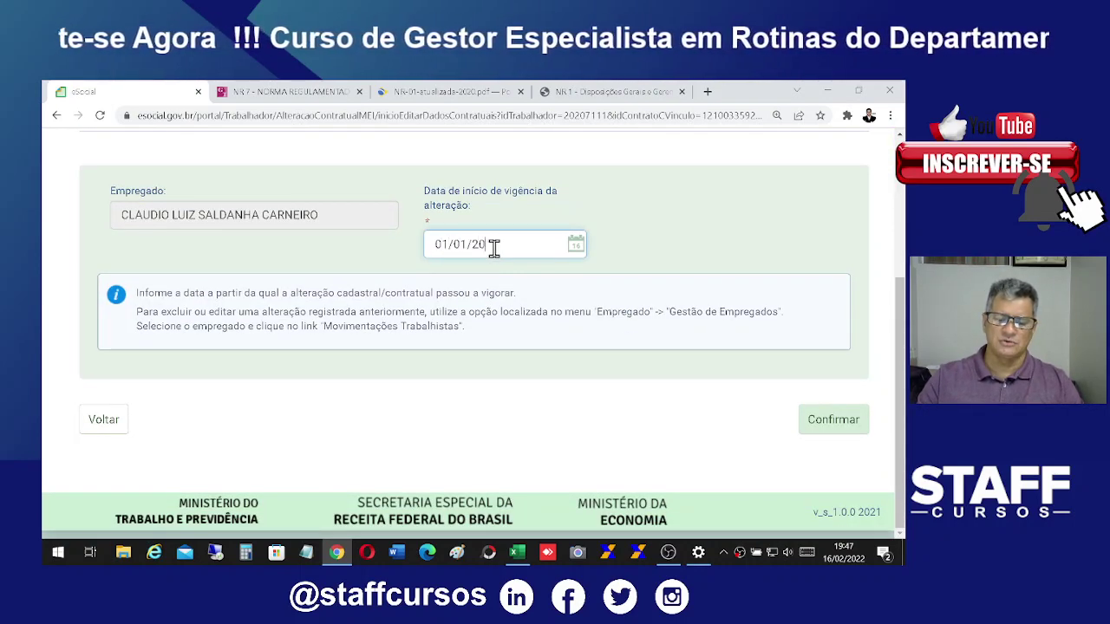
{"action": "left_click", "coordinate": [853, 432]}
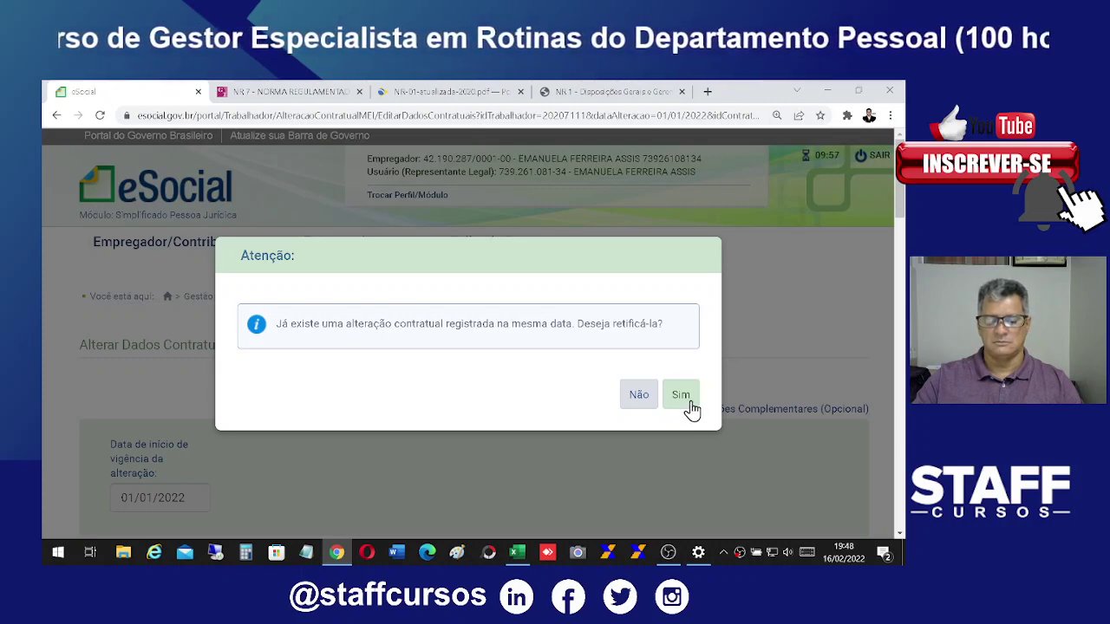
{"action": "left_click", "coordinate": [639, 397]}
Step: Set Tipo de Contrato to '2 - Prazo determinado, definido em dias' and bring up the Excel sheet
{"action": "scroll", "coordinate": [660, 451], "scroll_direction": "down", "scroll_amount": 6}
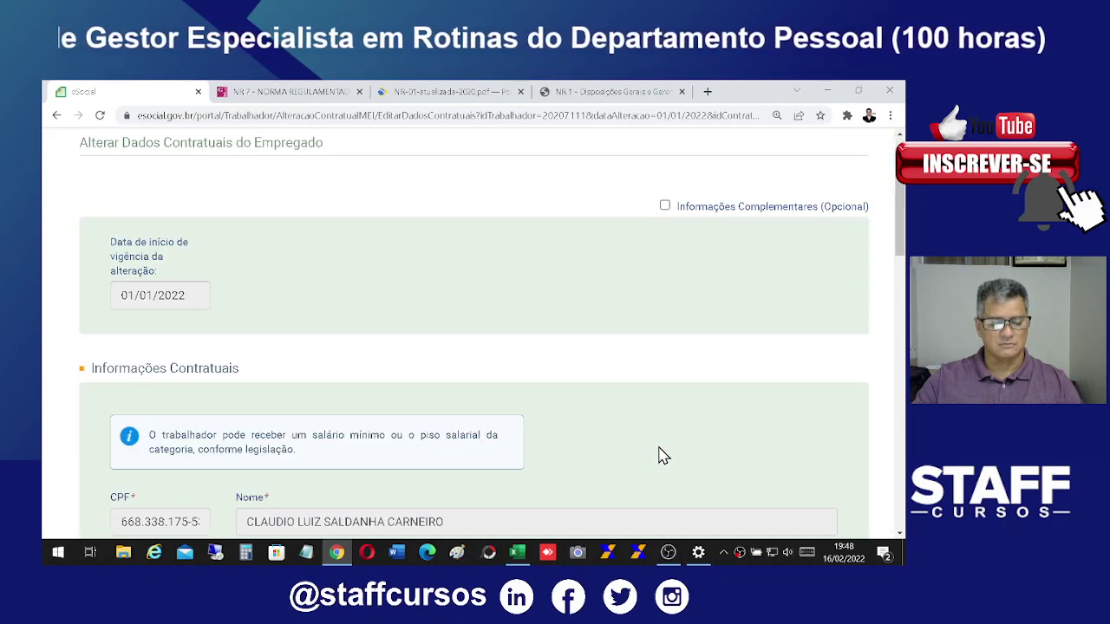
{"action": "scroll", "coordinate": [698, 432], "scroll_direction": "down", "scroll_amount": 2}
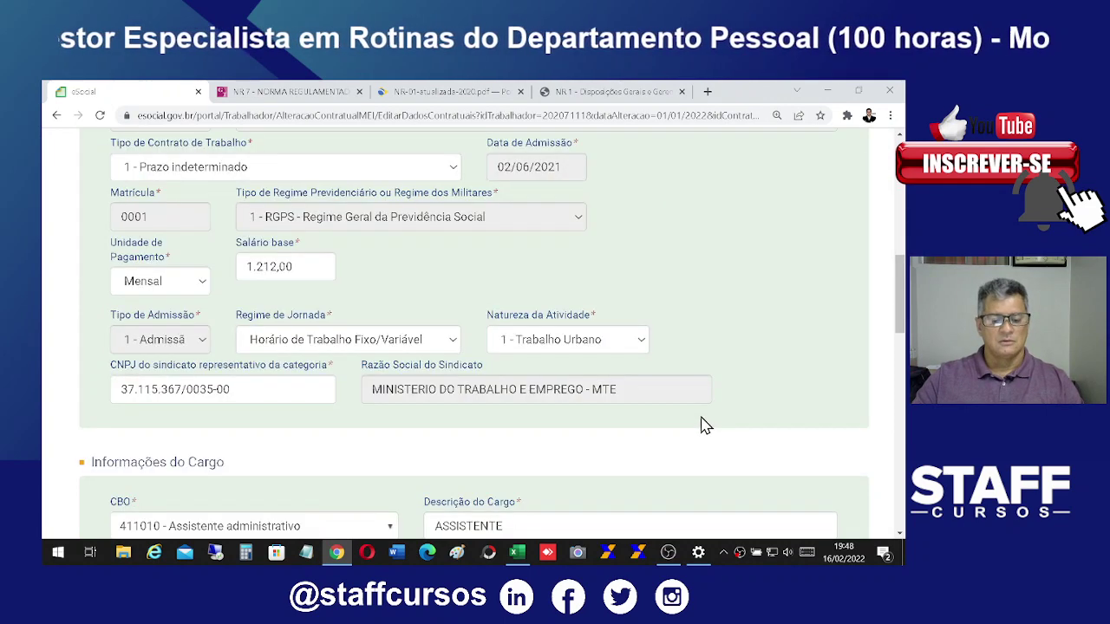
{"action": "scroll", "coordinate": [704, 426], "scroll_direction": "up", "scroll_amount": 1}
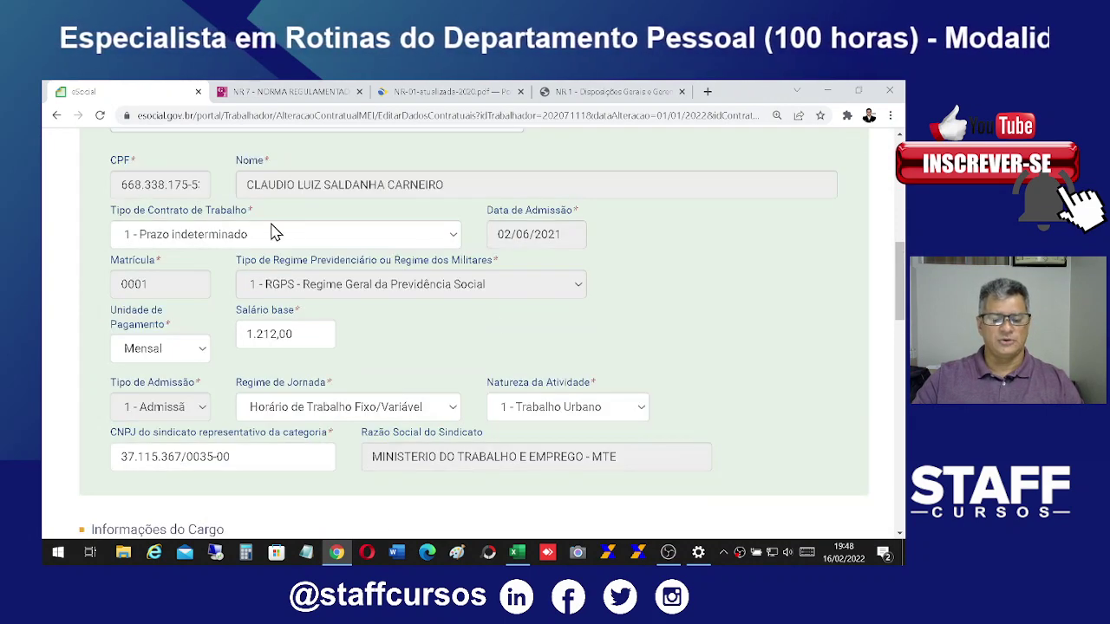
{"action": "left_click", "coordinate": [393, 241]}
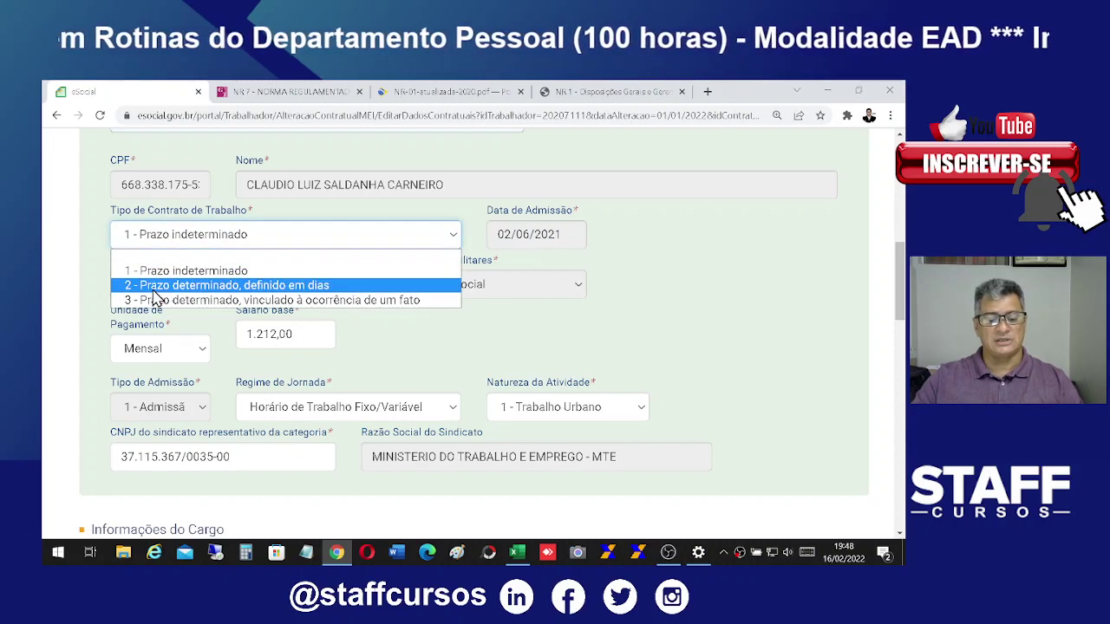
{"action": "left_click", "coordinate": [153, 289]}
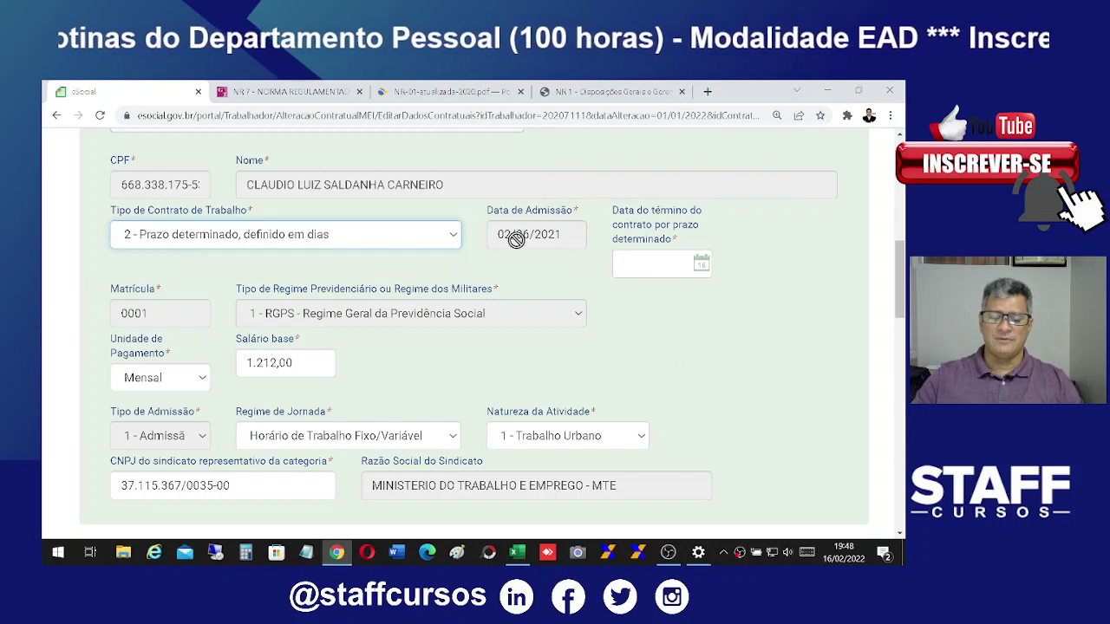
{"action": "left_click", "coordinate": [644, 274]}
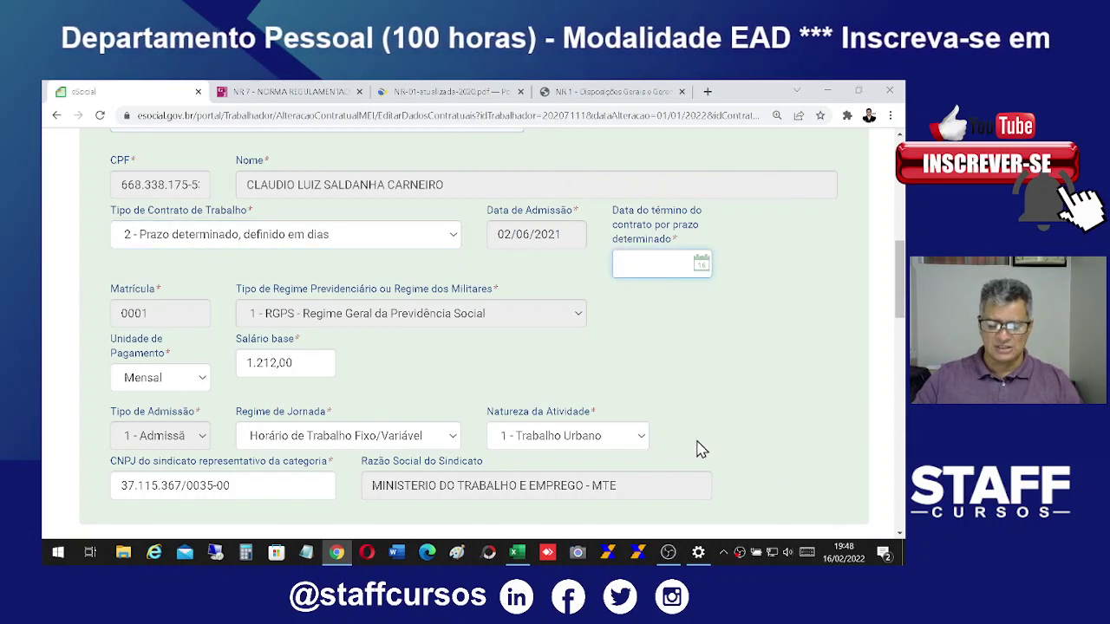
{"action": "left_click", "coordinate": [518, 553]}
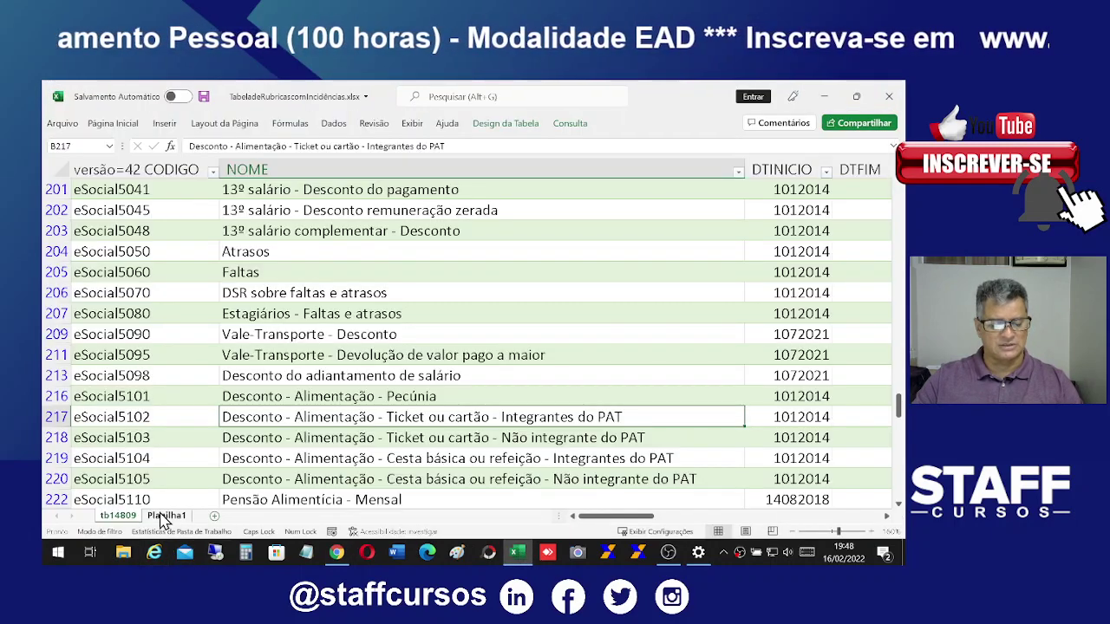
Step: Enter the formula =+D5+44 in E5 to add 44 days to 02/06/2021
{"action": "left_click", "coordinate": [161, 517]}
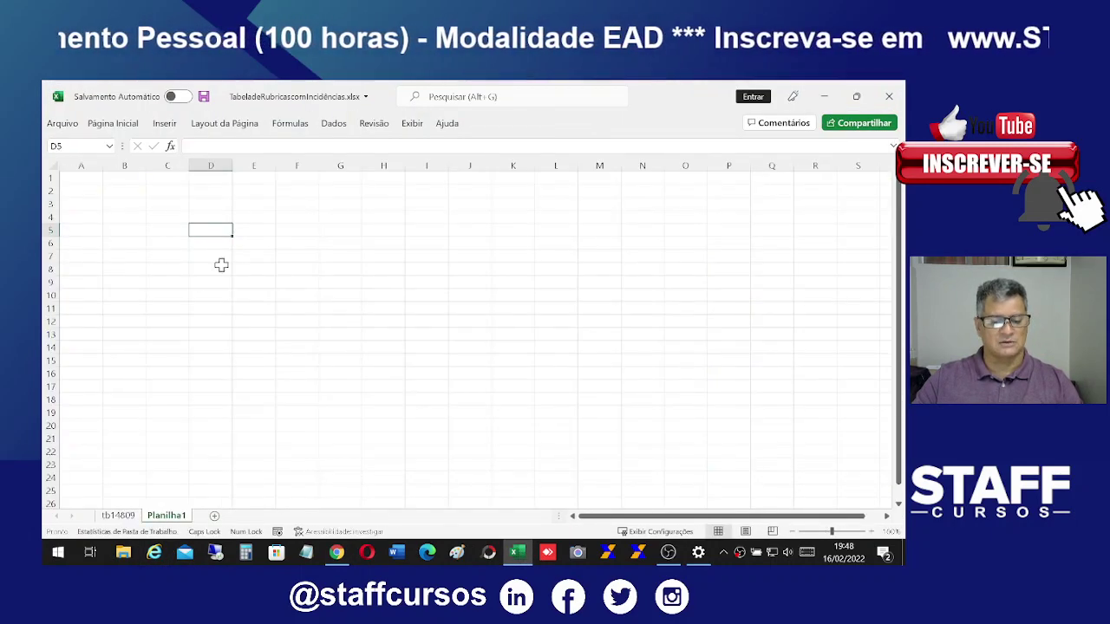
{"action": "type", "text": "02/06/2021"}
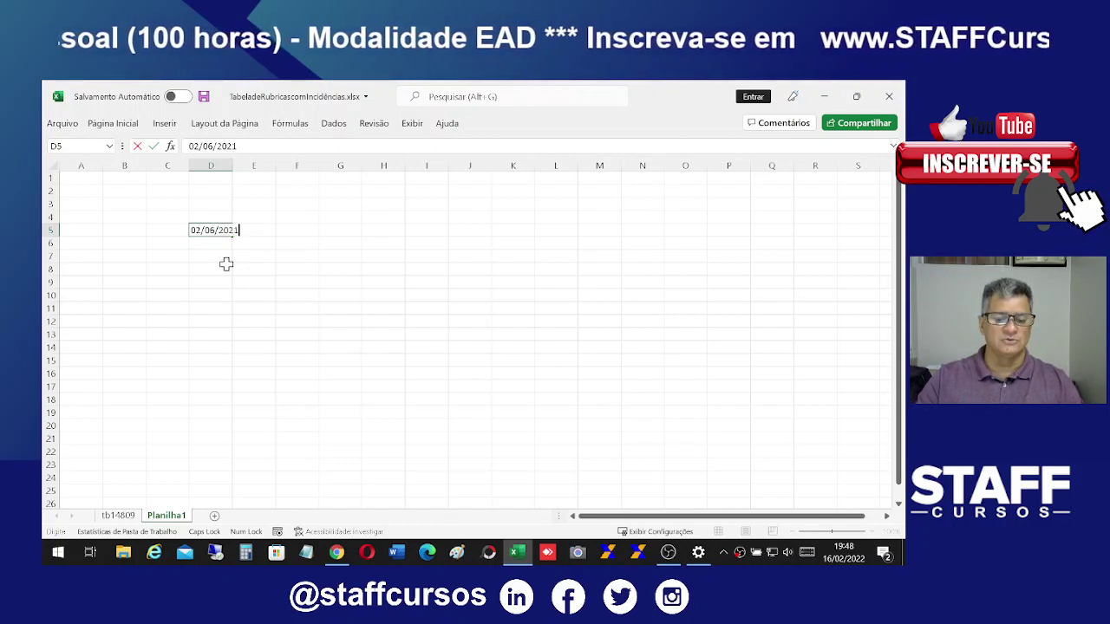
{"action": "left_click", "coordinate": [271, 233]}
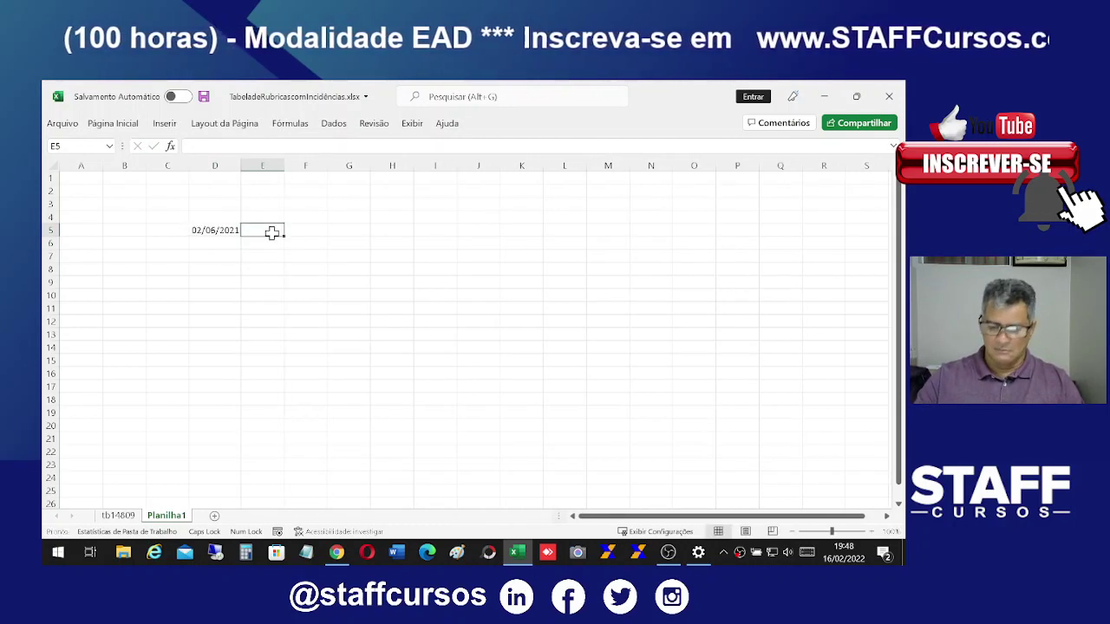
{"action": "type", "text": "="}
{"action": "left_click", "coordinate": [204, 235]}
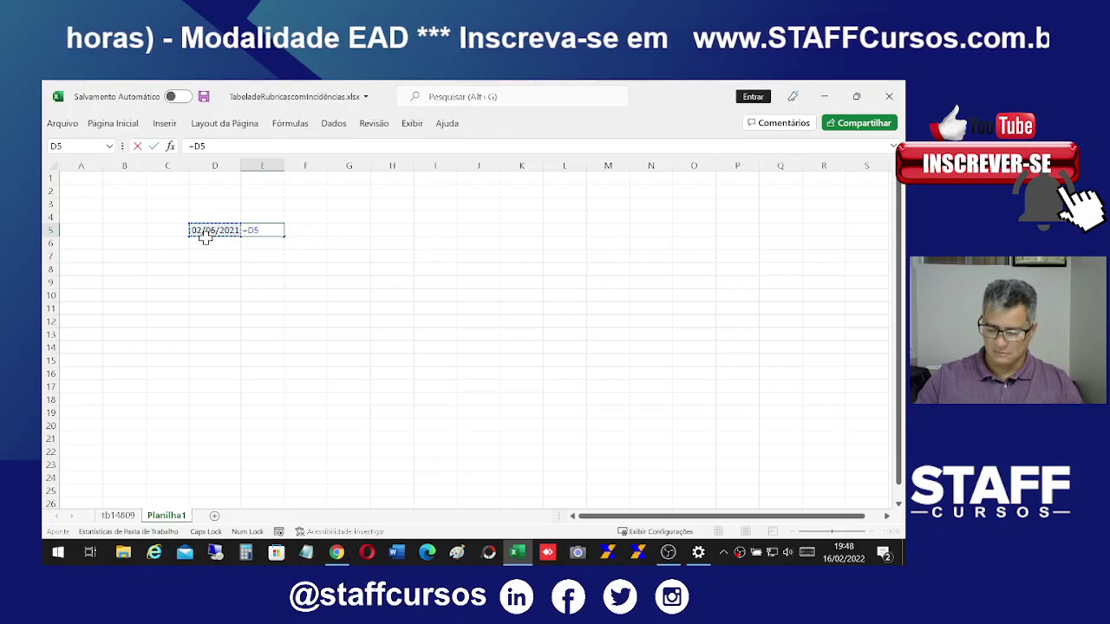
{"action": "type", "text": "+44"}
{"action": "key", "text": "Return"}
{"action": "left_click", "coordinate": [253, 228]}
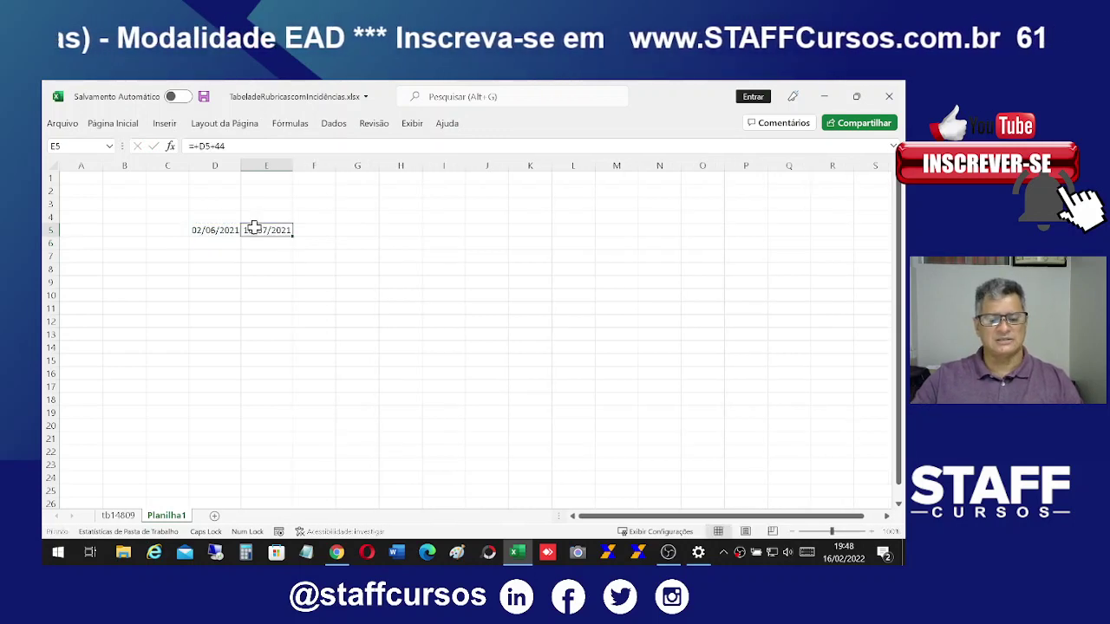
Step: After checking the eSocial form, change E5's formula from +44 to +89 days, giving 30/08/2021
{"action": "left_click", "coordinate": [337, 554]}
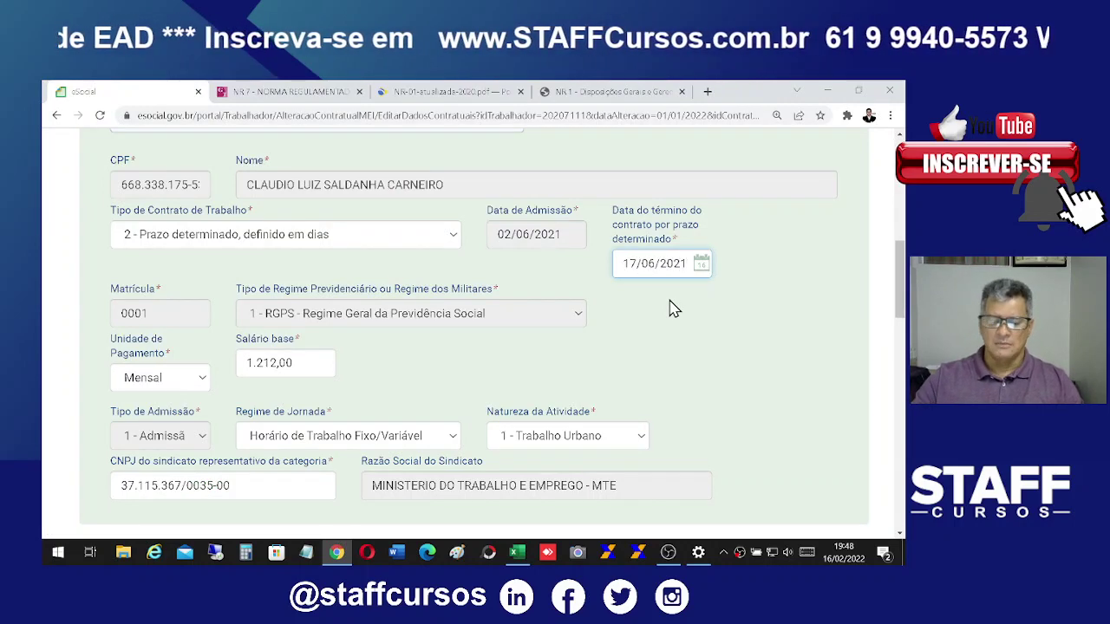
{"action": "scroll", "coordinate": [668, 383], "scroll_direction": "down", "scroll_amount": 1}
{"action": "scroll", "coordinate": [680, 388], "scroll_direction": "up", "scroll_amount": 1}
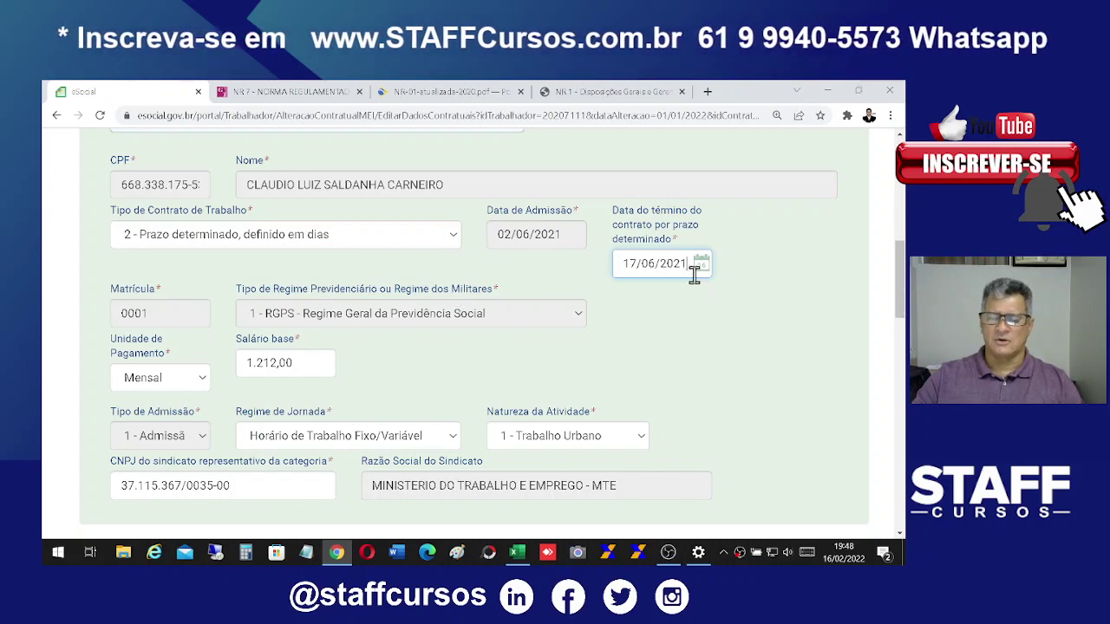
{"action": "left_click", "coordinate": [517, 553]}
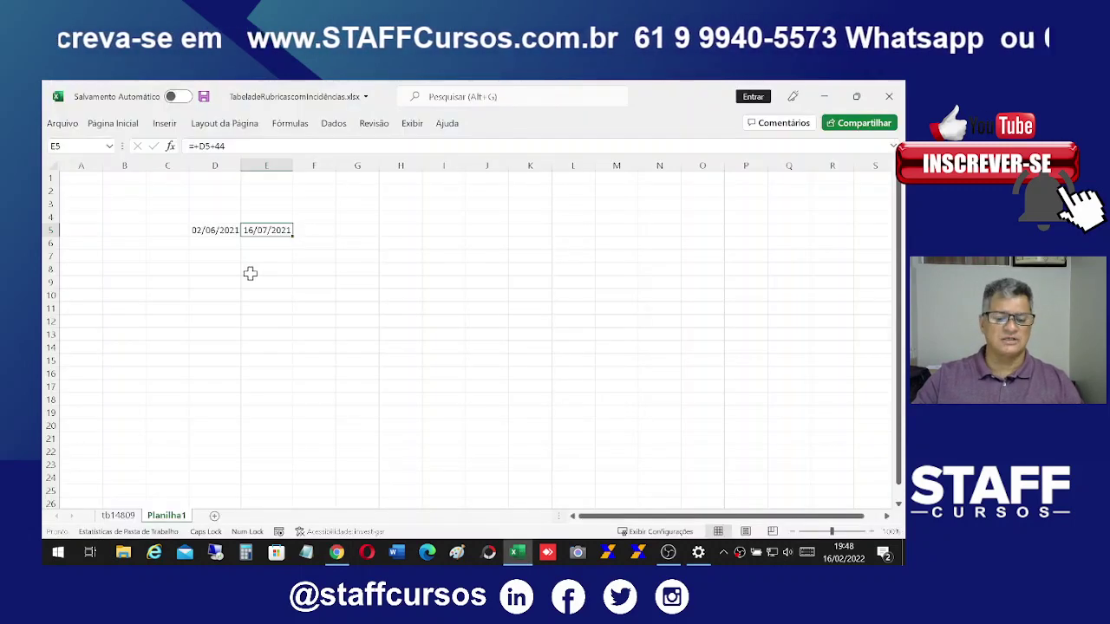
{"action": "left_click", "coordinate": [250, 273]}
{"action": "left_click", "coordinate": [264, 230]}
{"action": "left_click", "coordinate": [217, 145]}
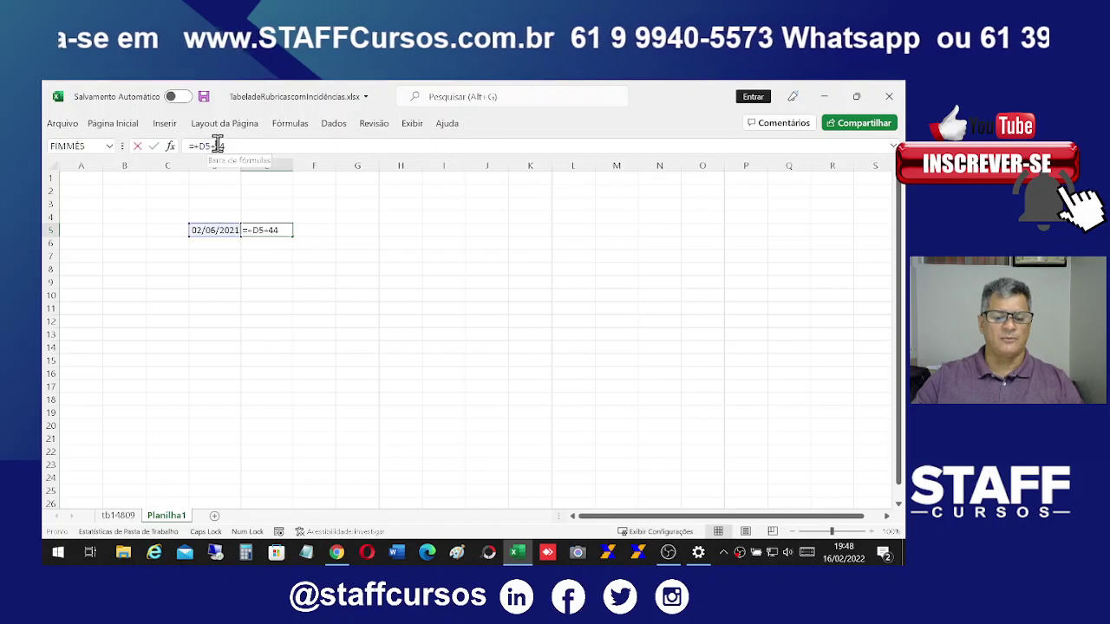
{"action": "left_click_drag", "start_coordinate": [217, 146], "coordinate": [265, 154]}
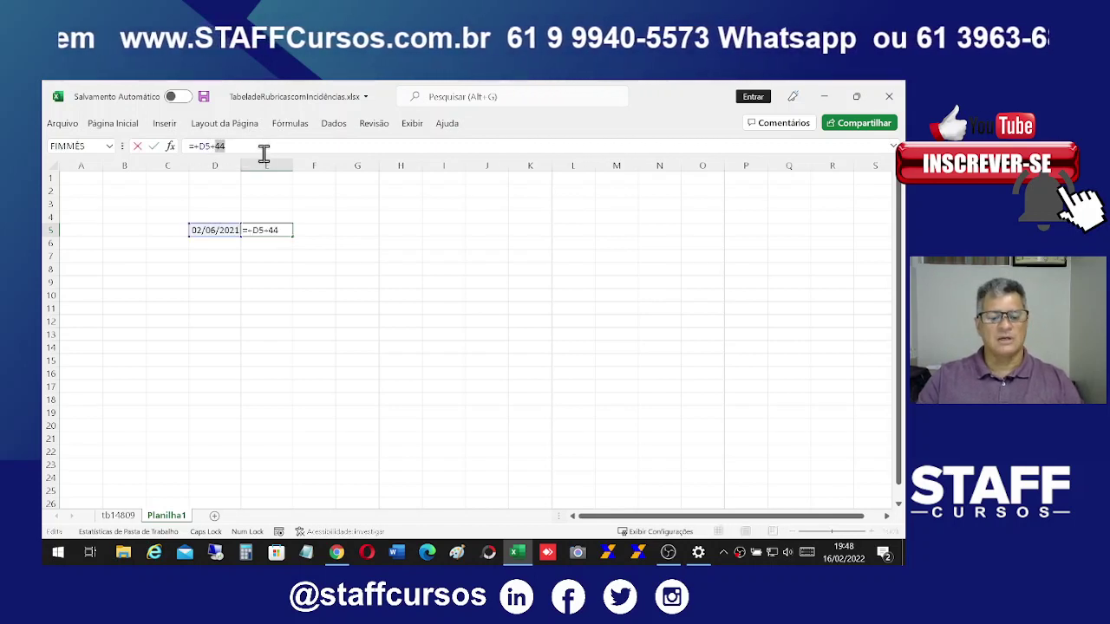
{"action": "type", "text": "89"}
{"action": "key", "text": "Return"}
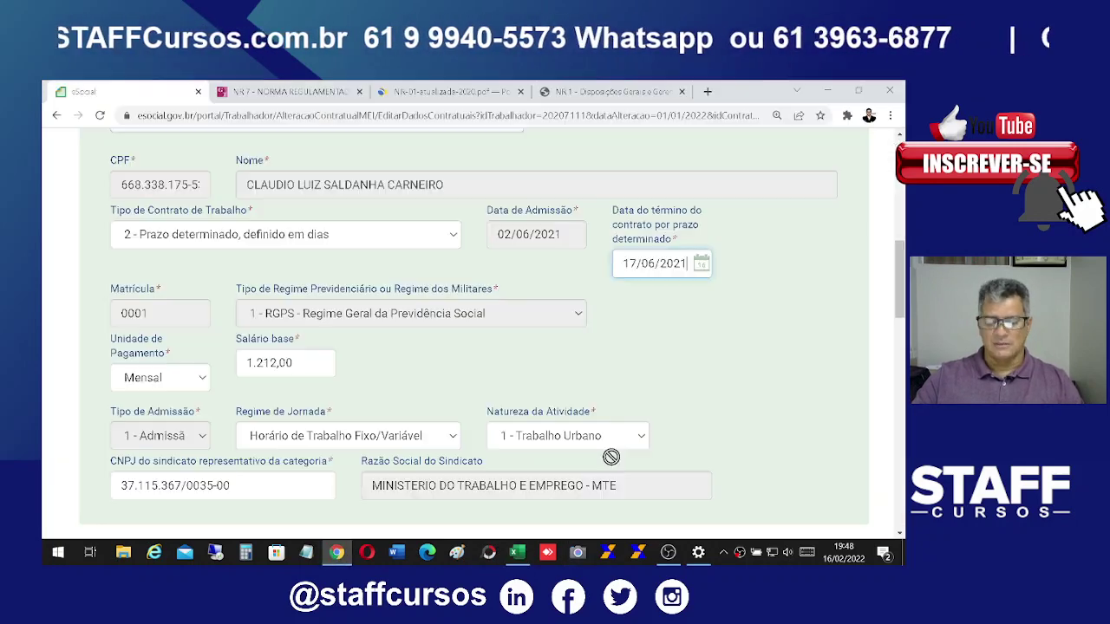
{"action": "left_click", "coordinate": [336, 553]}
{"action": "left_click", "coordinate": [517, 553]}
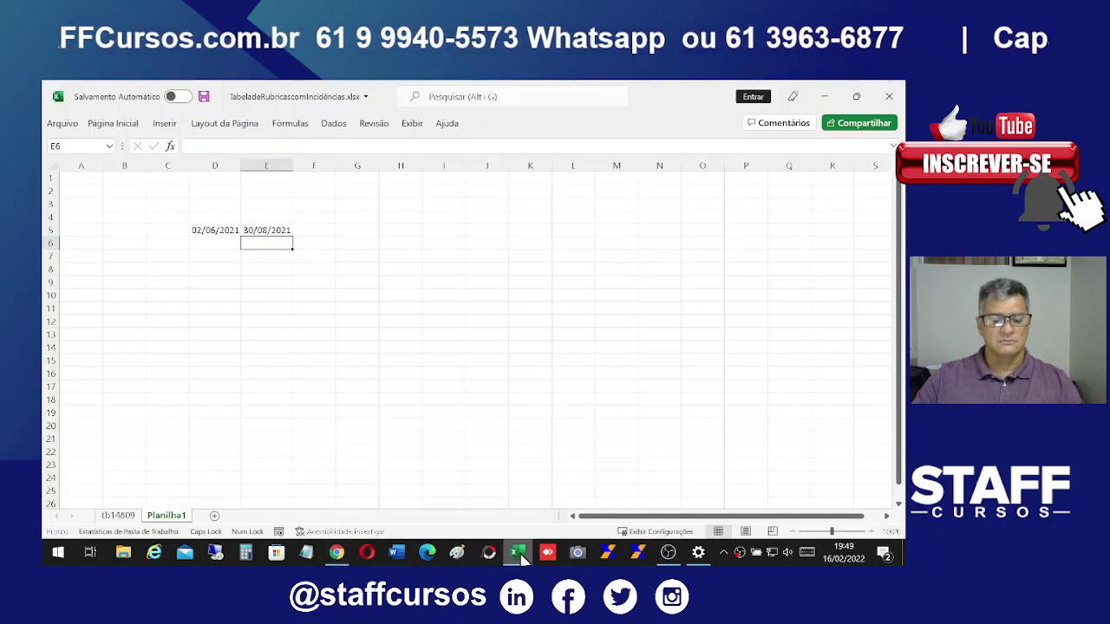
Step: Back in the eSocial form, select the 17/06/2021 value in Data do término do contrato
{"action": "left_click", "coordinate": [336, 552]}
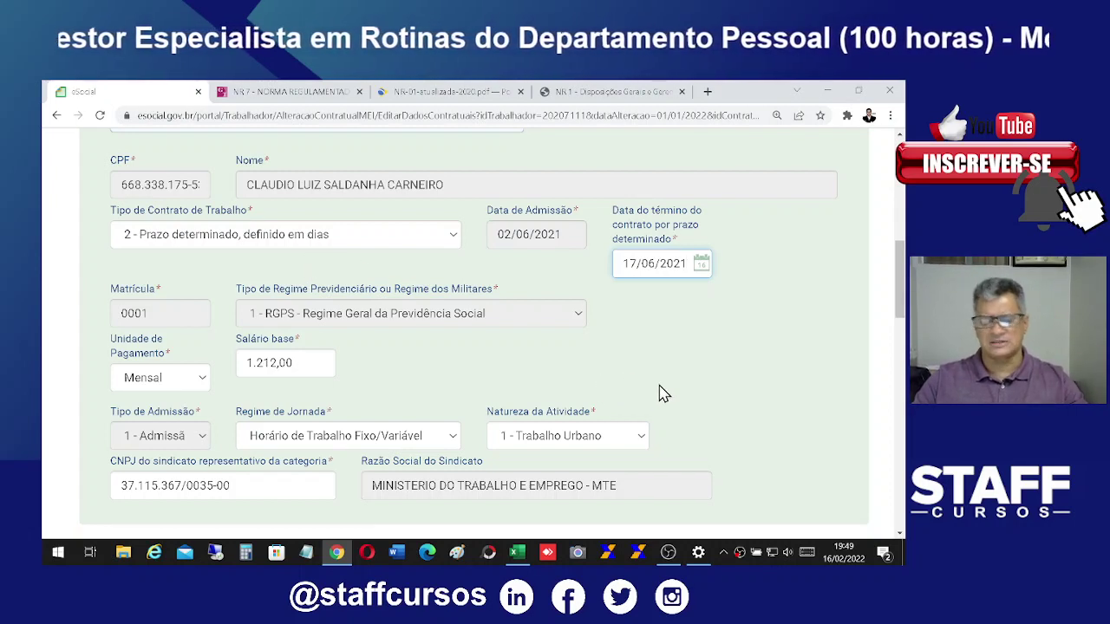
{"action": "left_click_drag", "start_coordinate": [680, 264], "coordinate": [608, 268]}
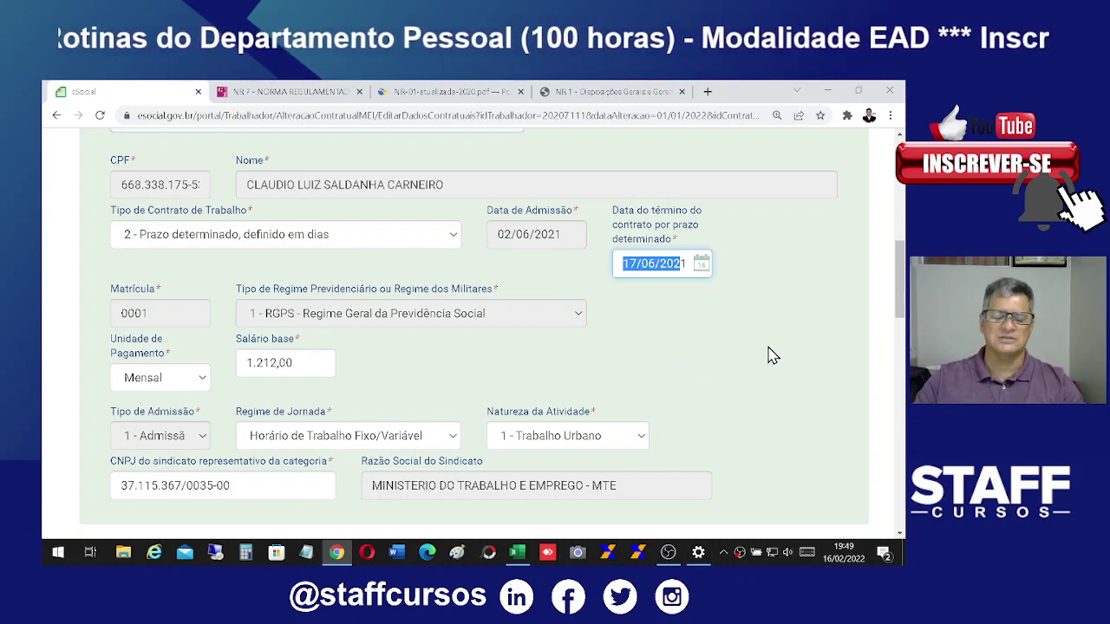
{"action": "scroll", "coordinate": [789, 407], "scroll_direction": "down", "scroll_amount": 1}
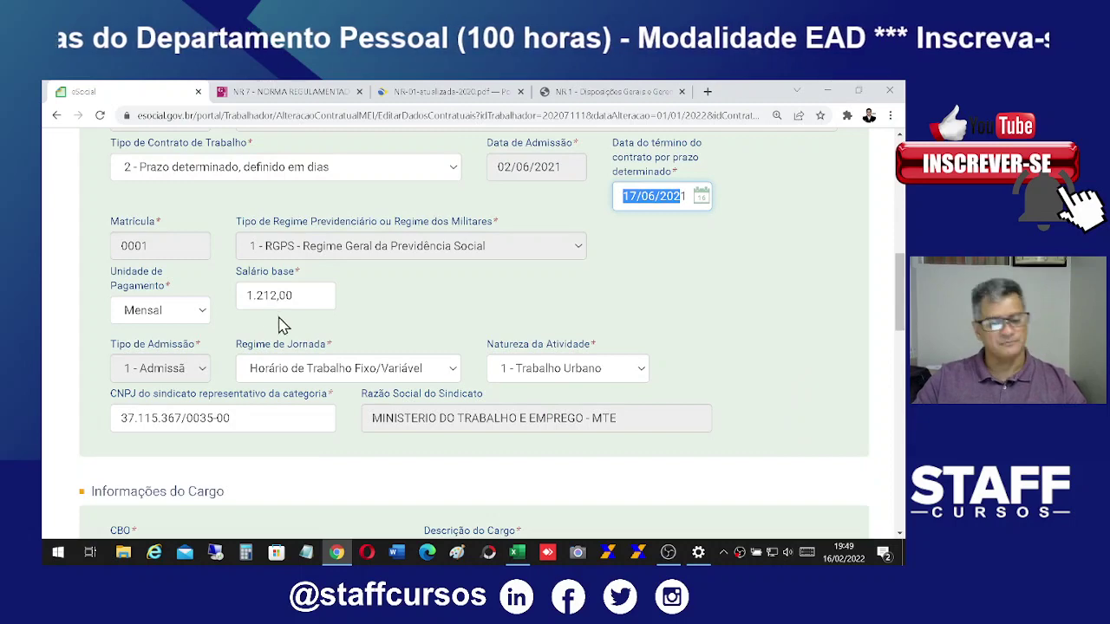
{"action": "scroll", "coordinate": [738, 413], "scroll_direction": "up", "scroll_amount": 1}
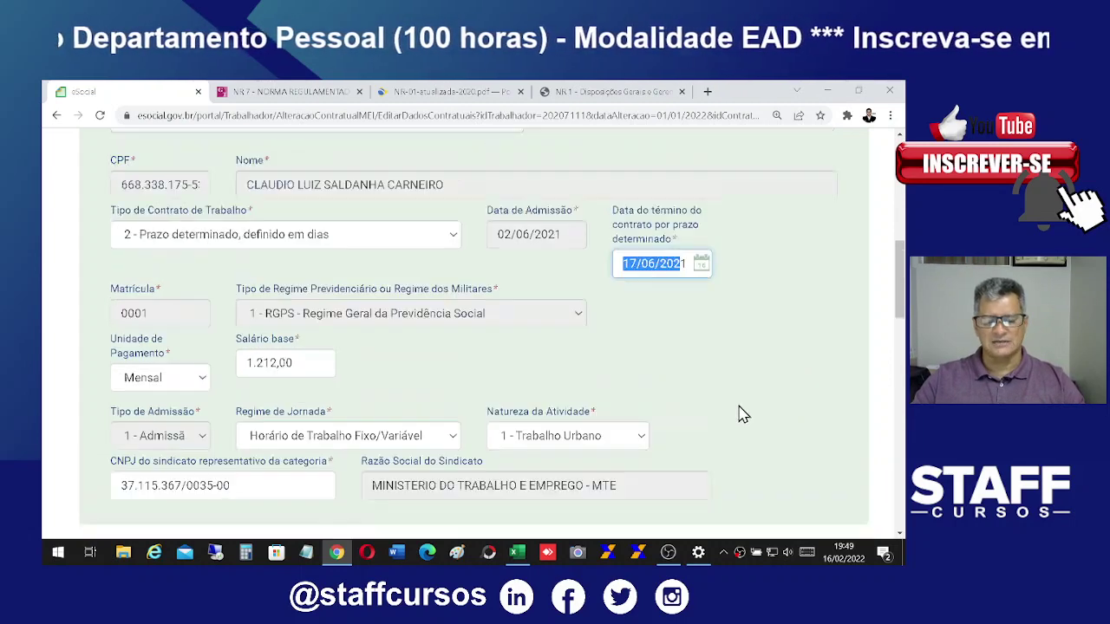
{"action": "scroll", "coordinate": [742, 415], "scroll_direction": "down", "scroll_amount": 3}
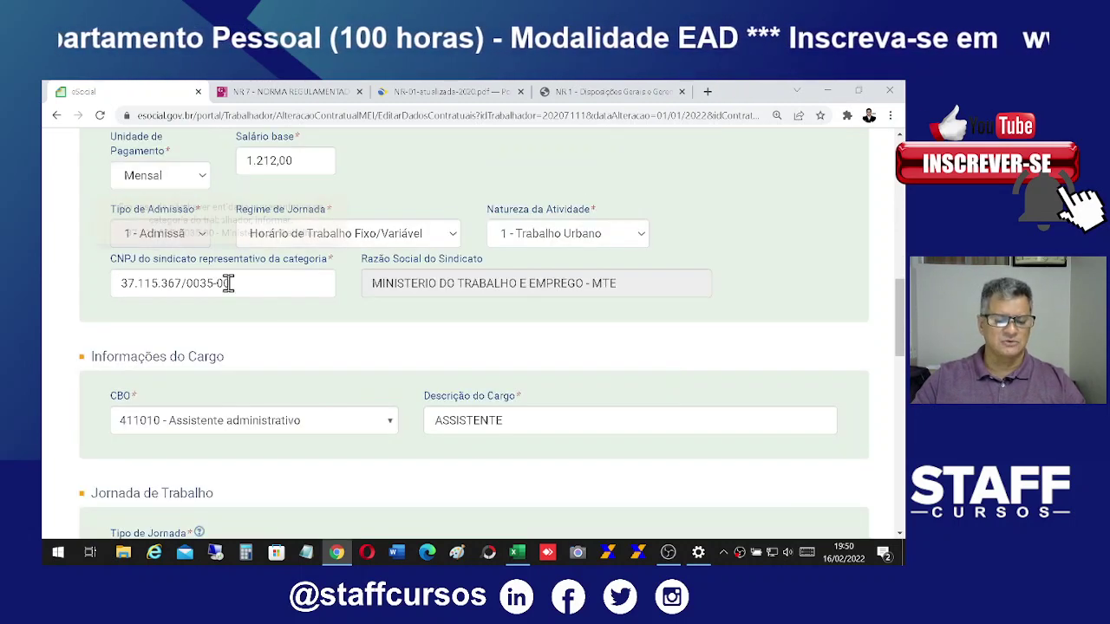
{"action": "left_click_drag", "start_coordinate": [287, 277], "coordinate": [98, 294]}
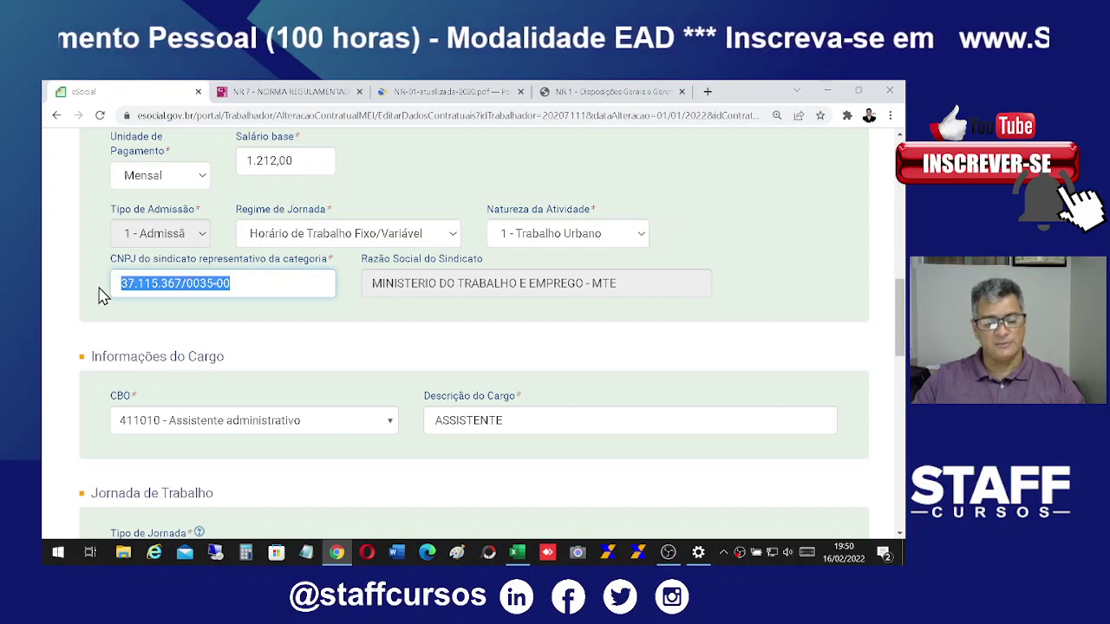
{"action": "left_click", "coordinate": [272, 287]}
{"action": "left_click_drag", "start_coordinate": [273, 288], "coordinate": [116, 280]}
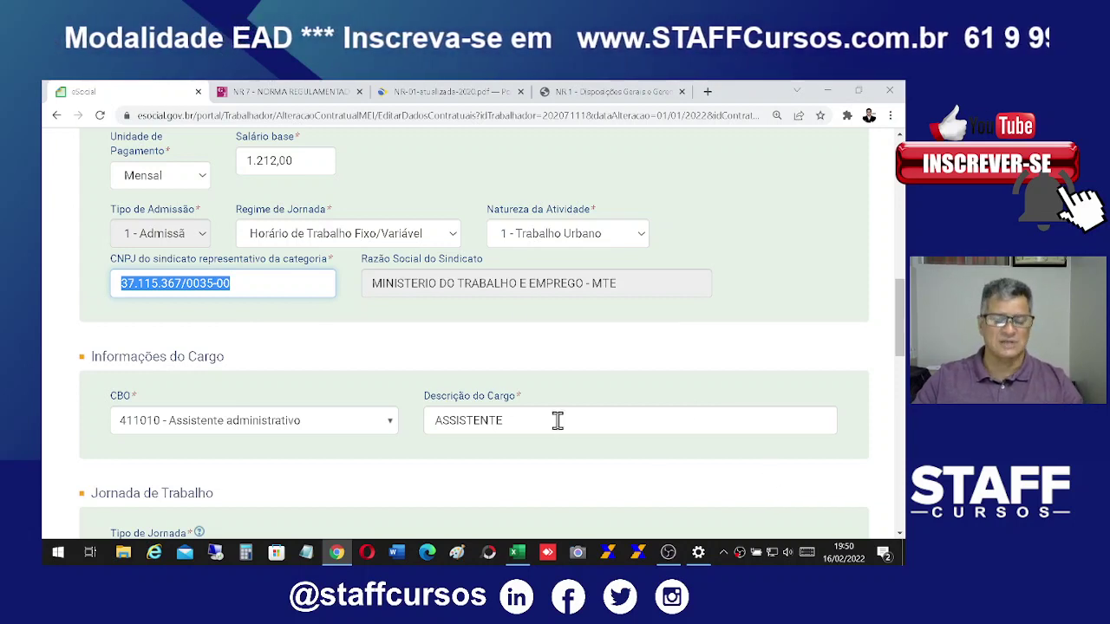
{"action": "scroll", "coordinate": [657, 422], "scroll_direction": "down", "scroll_amount": 1}
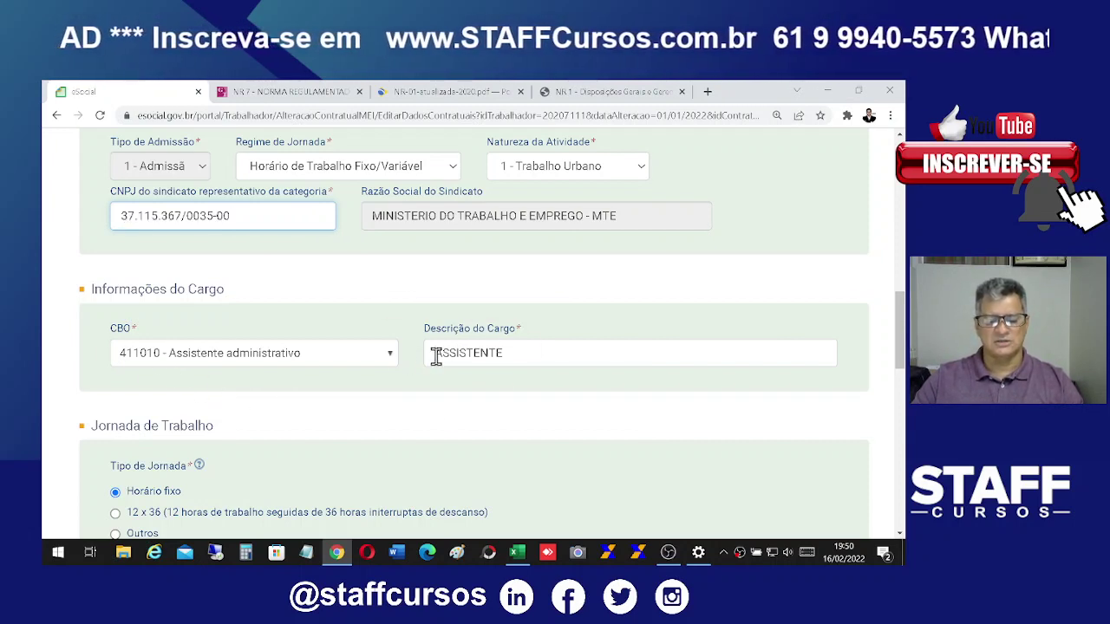
{"action": "left_click_drag", "start_coordinate": [434, 354], "coordinate": [529, 366]}
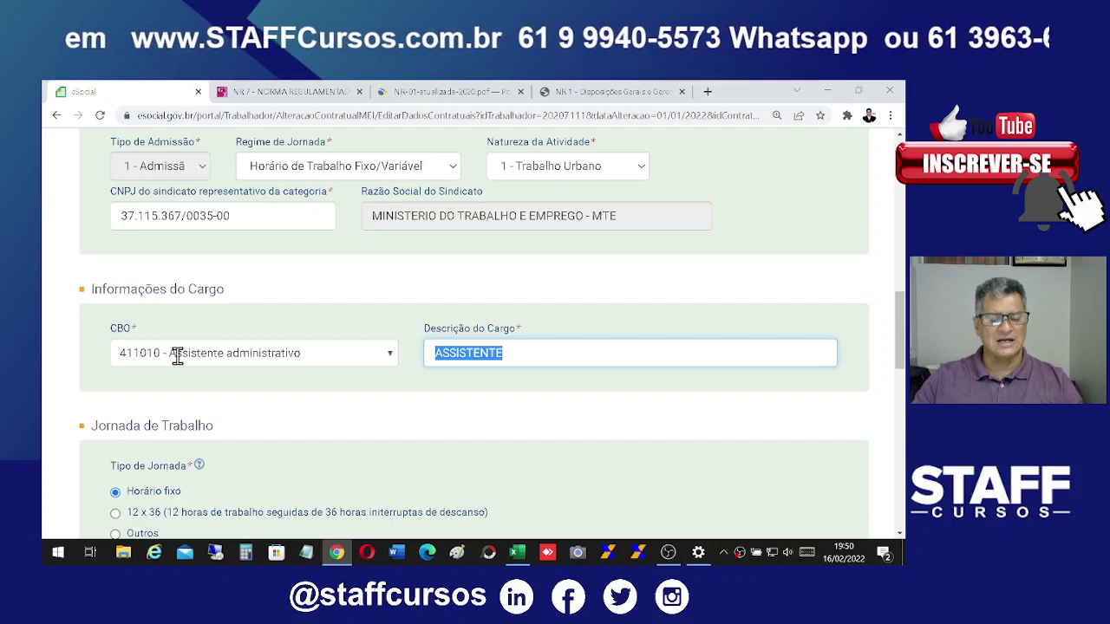
{"action": "left_click", "coordinate": [260, 357]}
{"action": "left_click", "coordinate": [393, 358]}
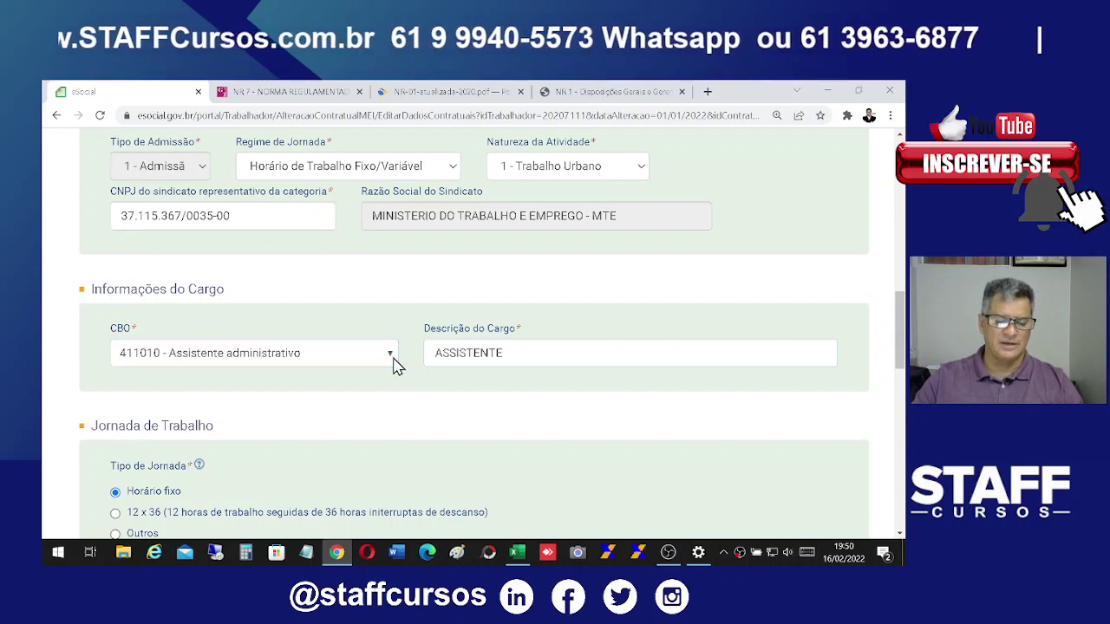
{"action": "left_click", "coordinate": [391, 364]}
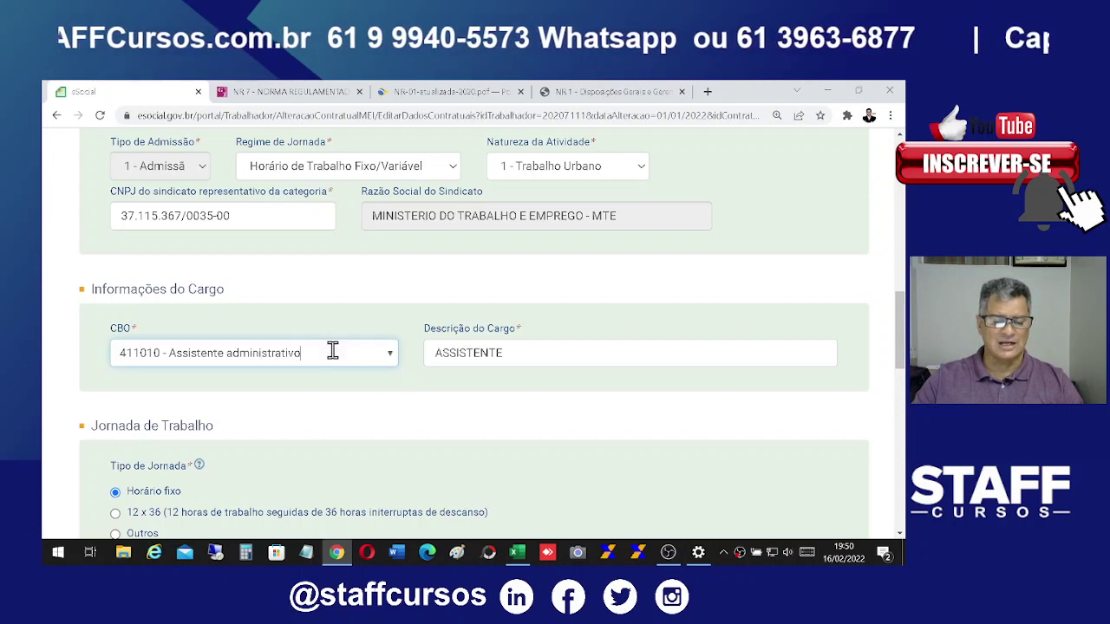
{"action": "left_click_drag", "start_coordinate": [331, 353], "coordinate": [48, 320]}
{"action": "type", "text": "41"}
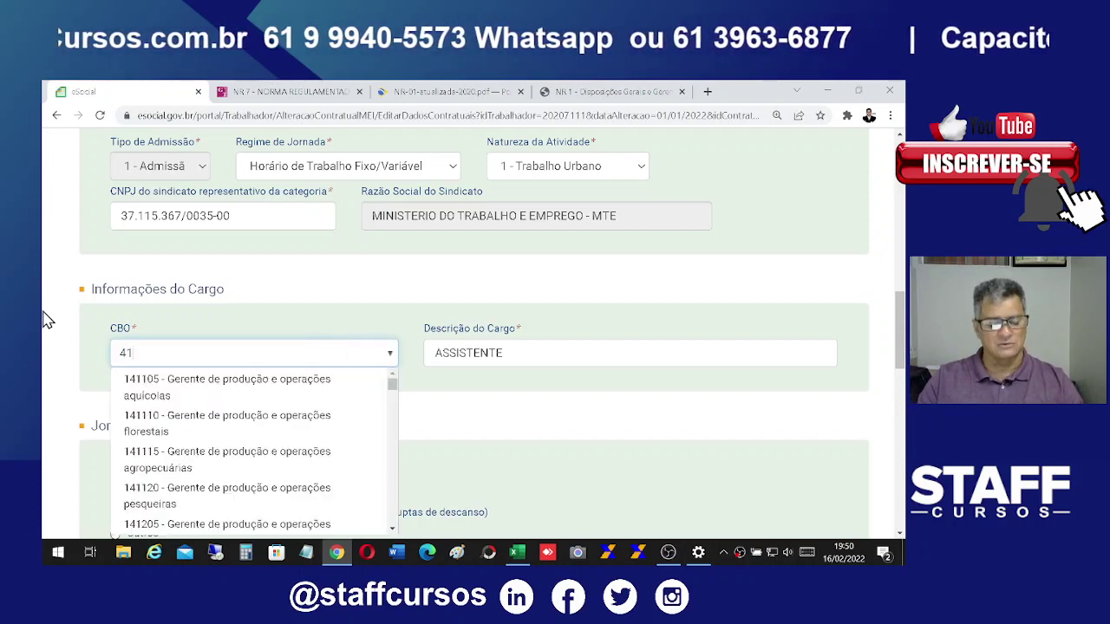
{"action": "type", "text": "00"}
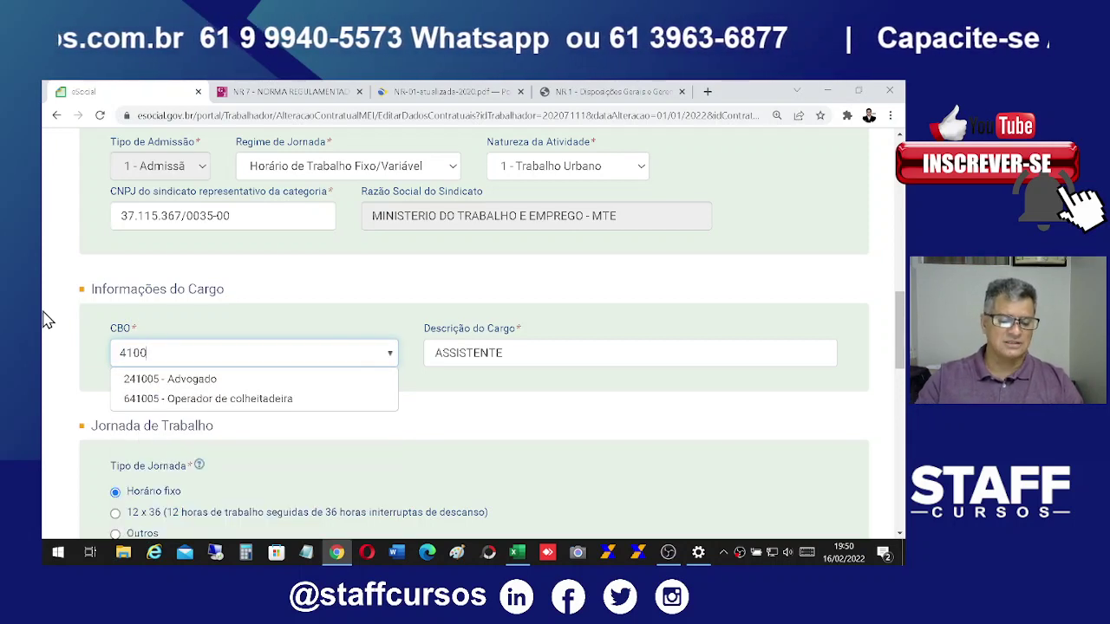
{"action": "key", "text": "BackSpace"}
{"action": "key", "text": "BackSpace"}
{"action": "type", "text": "11"}
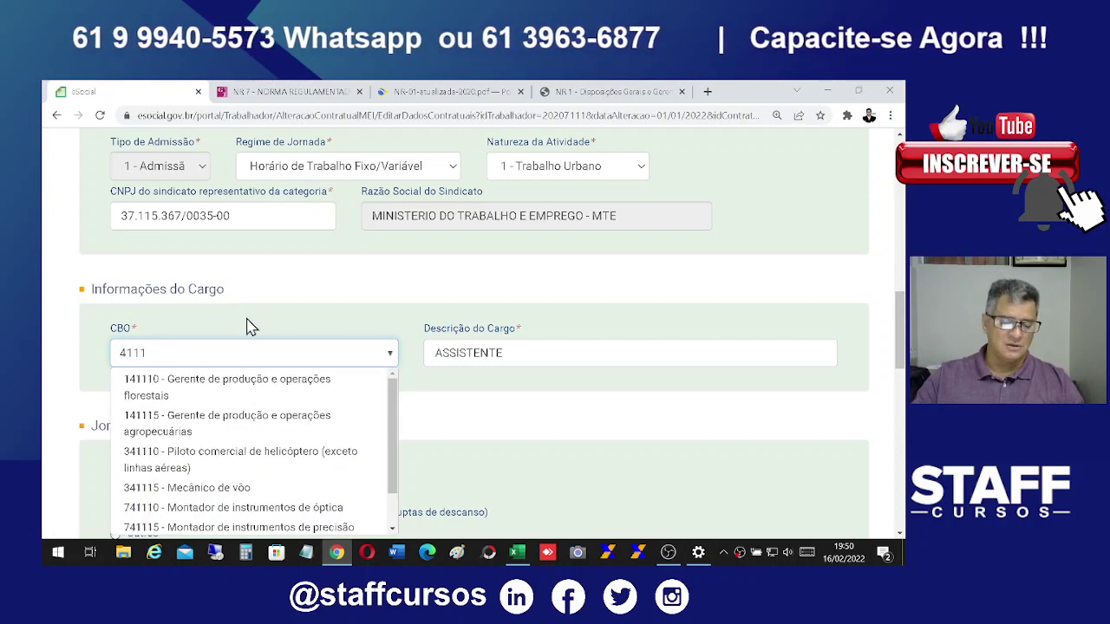
{"action": "left_click_drag", "start_coordinate": [176, 360], "coordinate": [48, 380]}
{"action": "type", "text": "A"}
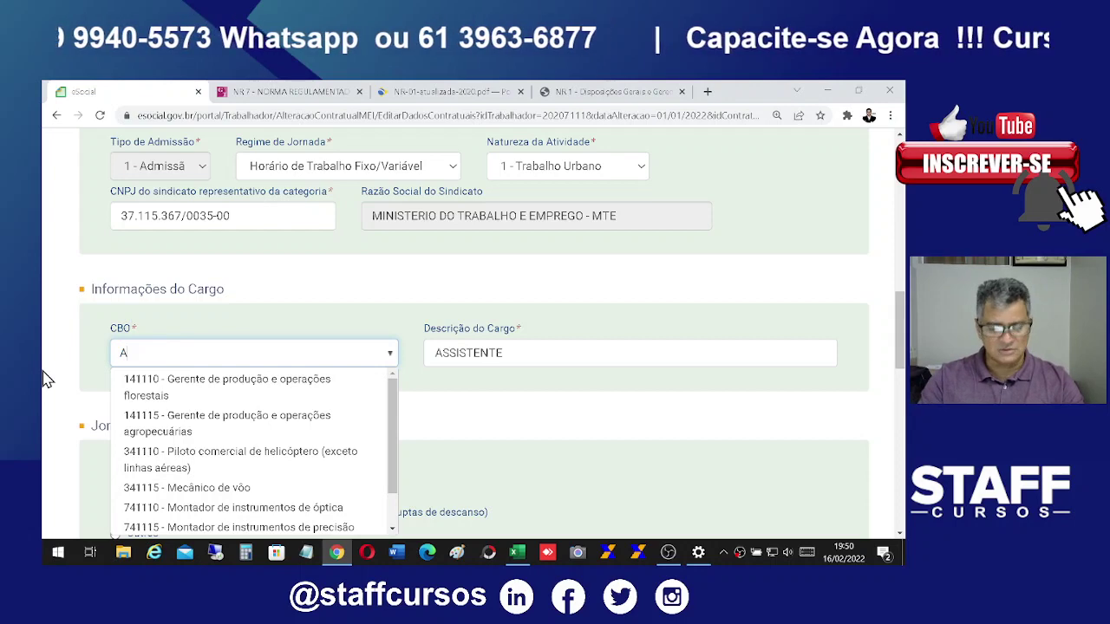
{"action": "type", "text": "SSI"}
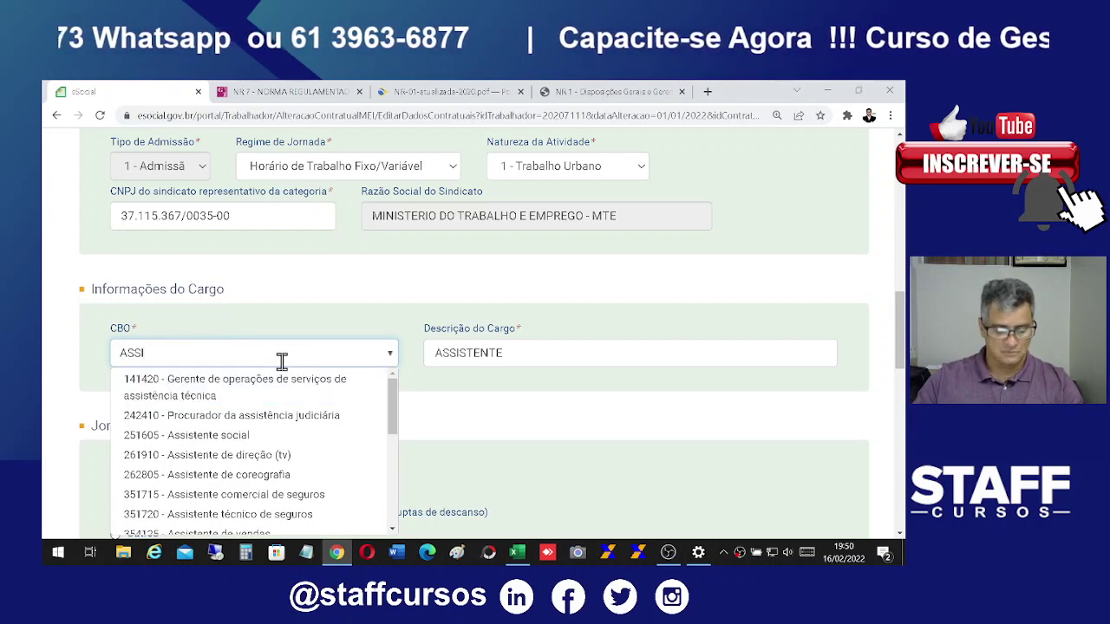
{"action": "type", "text": "STE"}
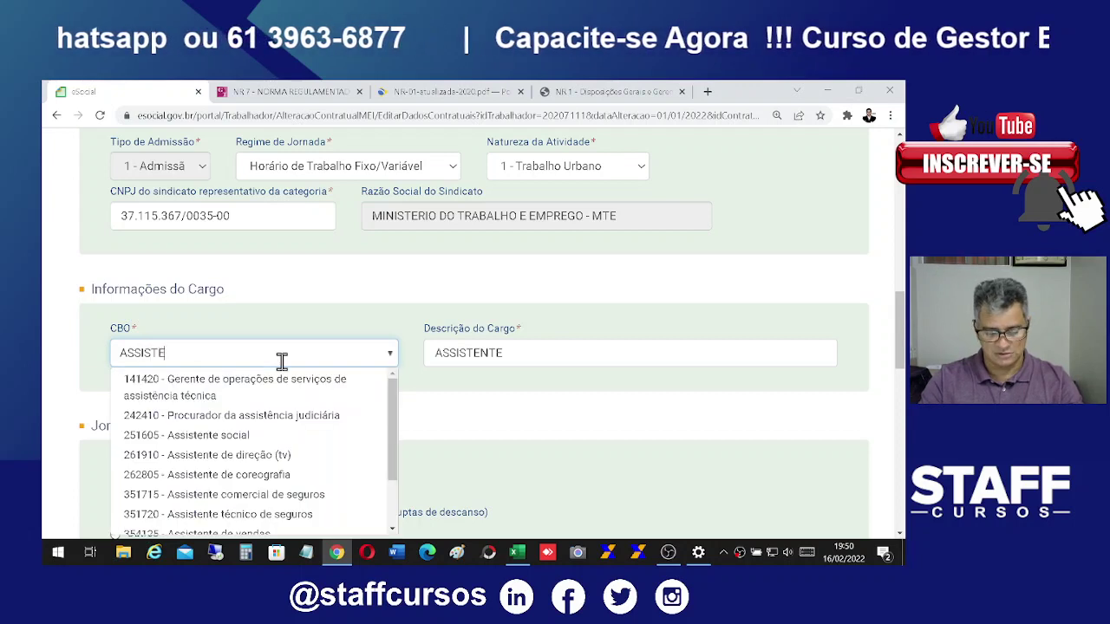
{"action": "type", "text": "NTE AD"}
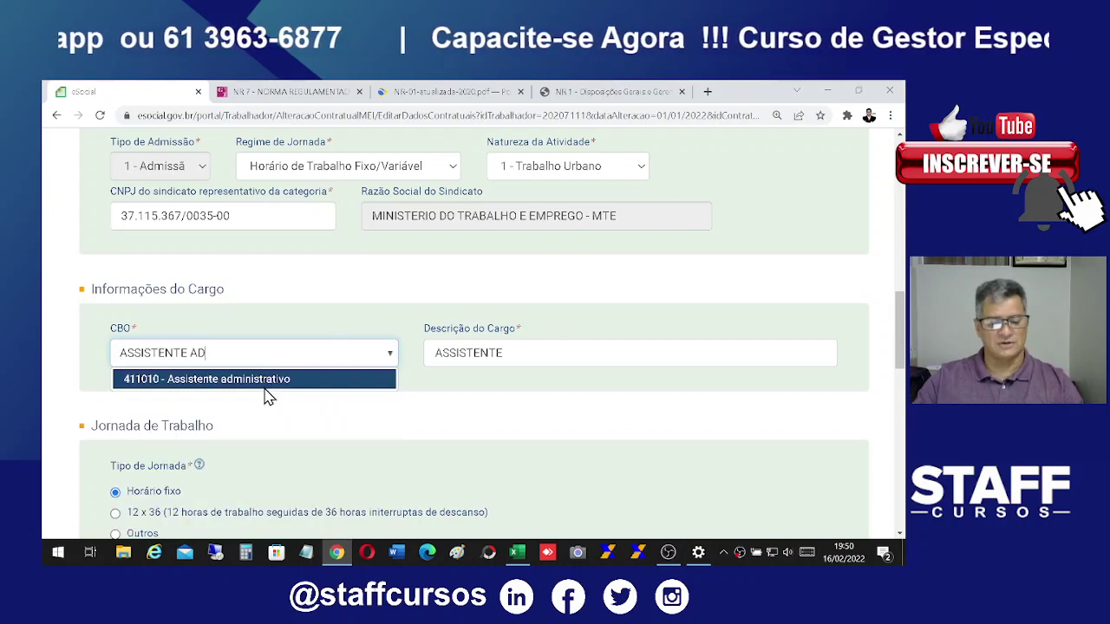
{"action": "left_click", "coordinate": [266, 383]}
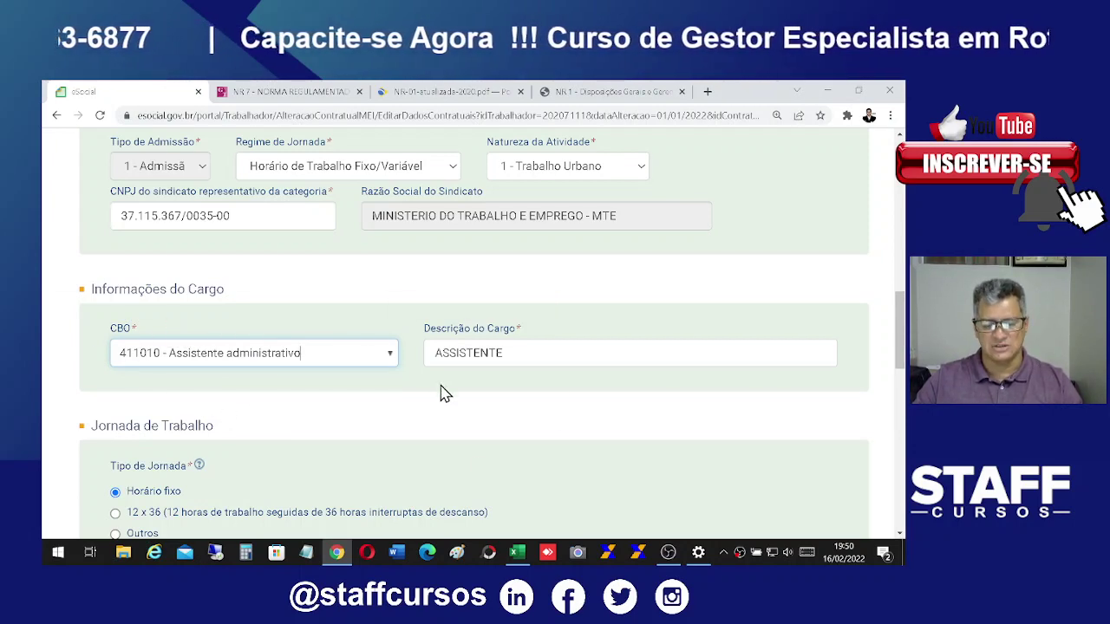
{"action": "left_click_drag", "start_coordinate": [429, 353], "coordinate": [525, 355]}
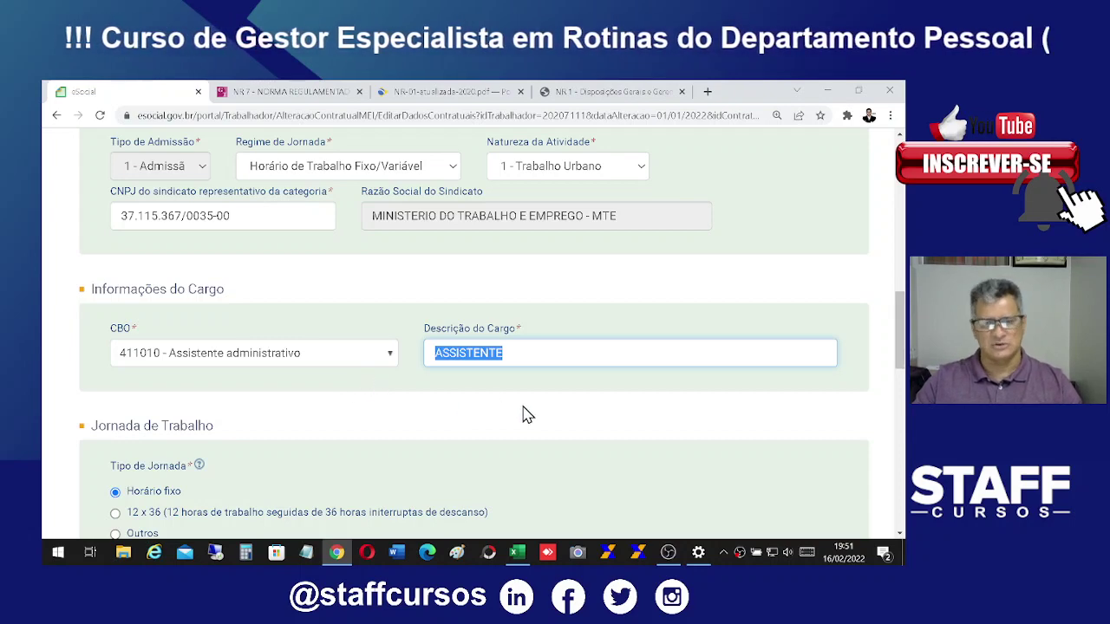
{"action": "scroll", "coordinate": [536, 417], "scroll_direction": "down", "scroll_amount": 3}
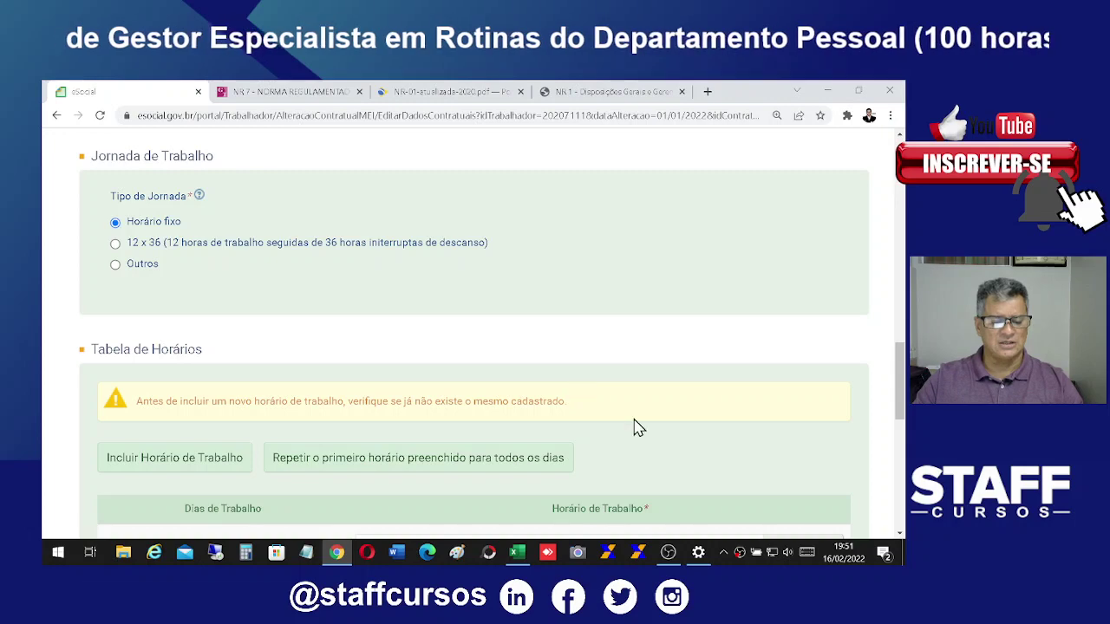
{"action": "scroll", "coordinate": [721, 381], "scroll_direction": "down", "scroll_amount": 5}
{"action": "scroll", "coordinate": [726, 381], "scroll_direction": "up", "scroll_amount": 1}
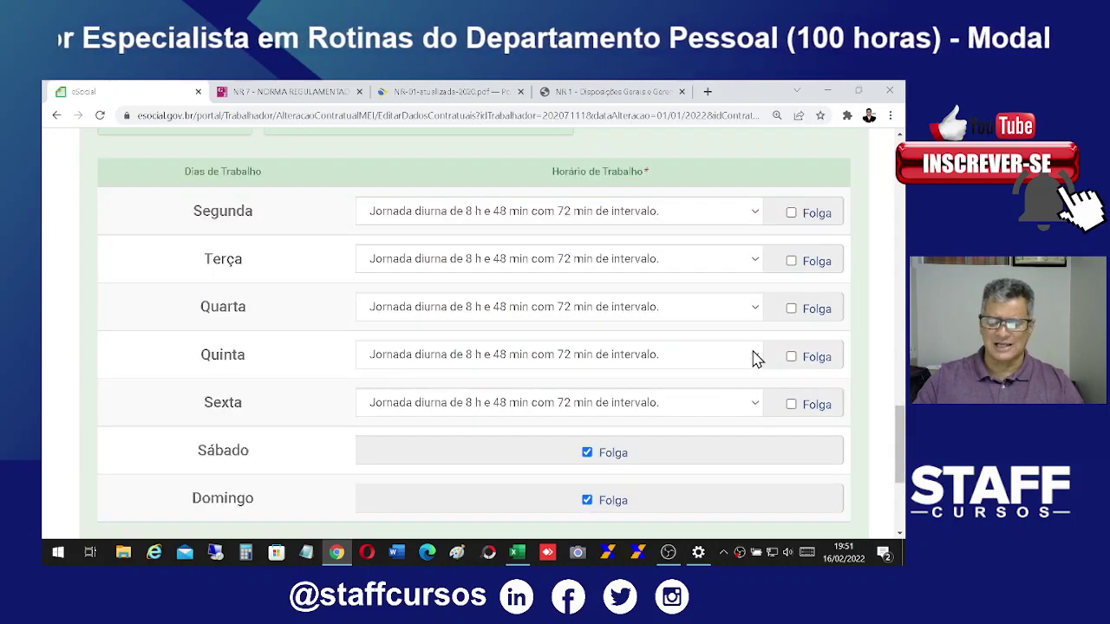
{"action": "scroll", "coordinate": [755, 359], "scroll_direction": "down", "scroll_amount": 3}
{"action": "scroll", "coordinate": [499, 373], "scroll_direction": "up", "scroll_amount": 3}
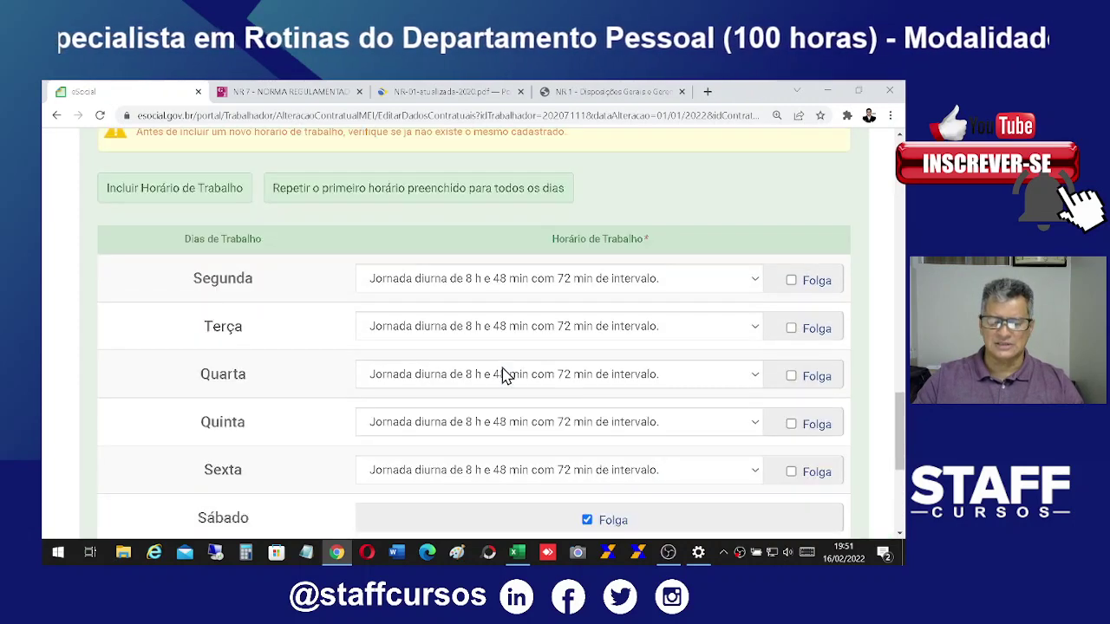
{"action": "scroll", "coordinate": [523, 384], "scroll_direction": "down", "scroll_amount": 3}
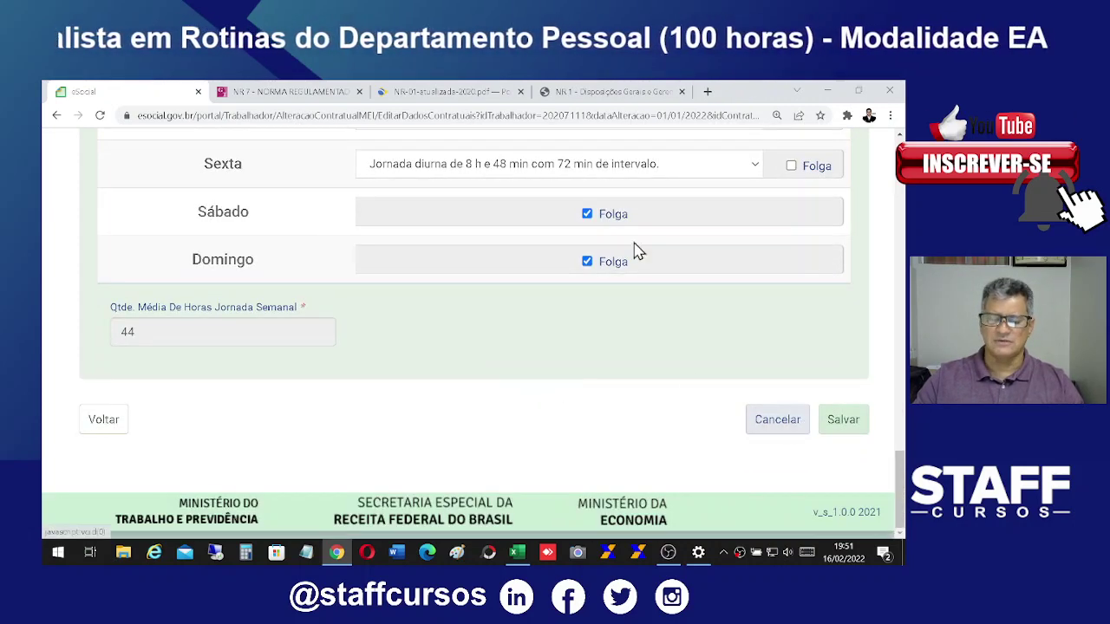
{"action": "scroll", "coordinate": [668, 303], "scroll_direction": "up", "scroll_amount": 3}
{"action": "scroll", "coordinate": [668, 304], "scroll_direction": "down", "scroll_amount": 1}
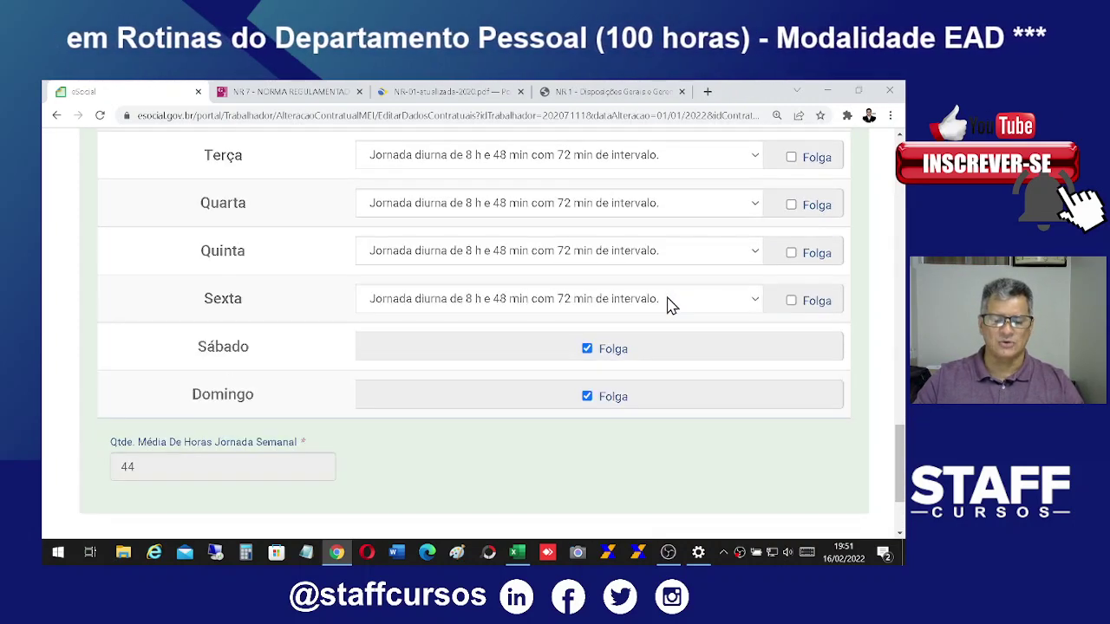
{"action": "scroll", "coordinate": [668, 304], "scroll_direction": "up", "scroll_amount": 3}
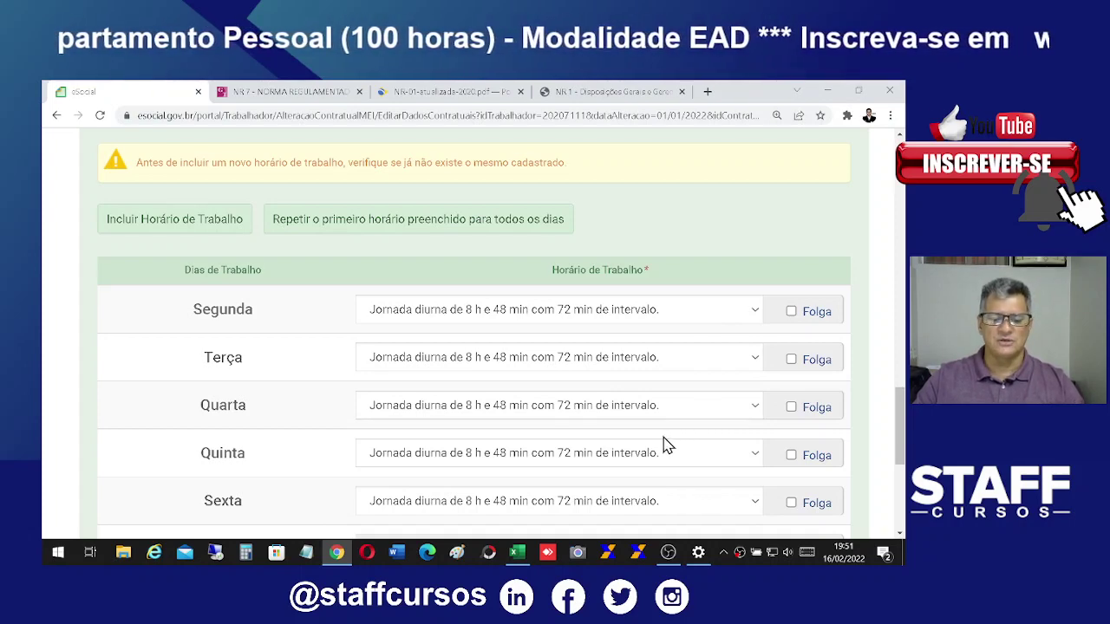
{"action": "scroll", "coordinate": [661, 450], "scroll_direction": "down", "scroll_amount": 5}
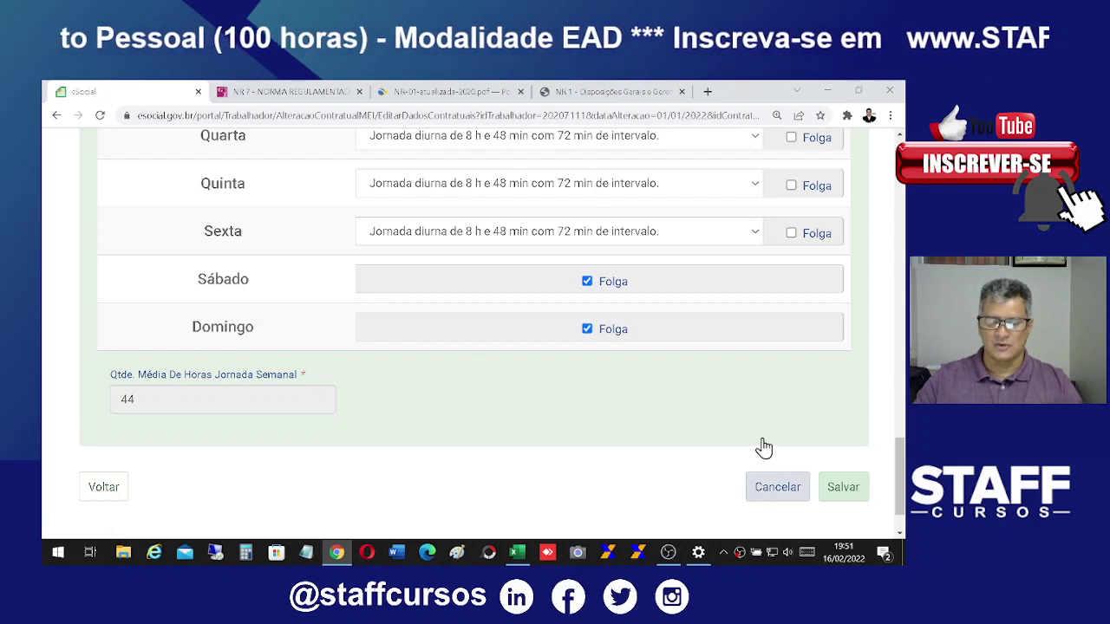
{"action": "scroll", "coordinate": [744, 342], "scroll_direction": "up", "scroll_amount": 3}
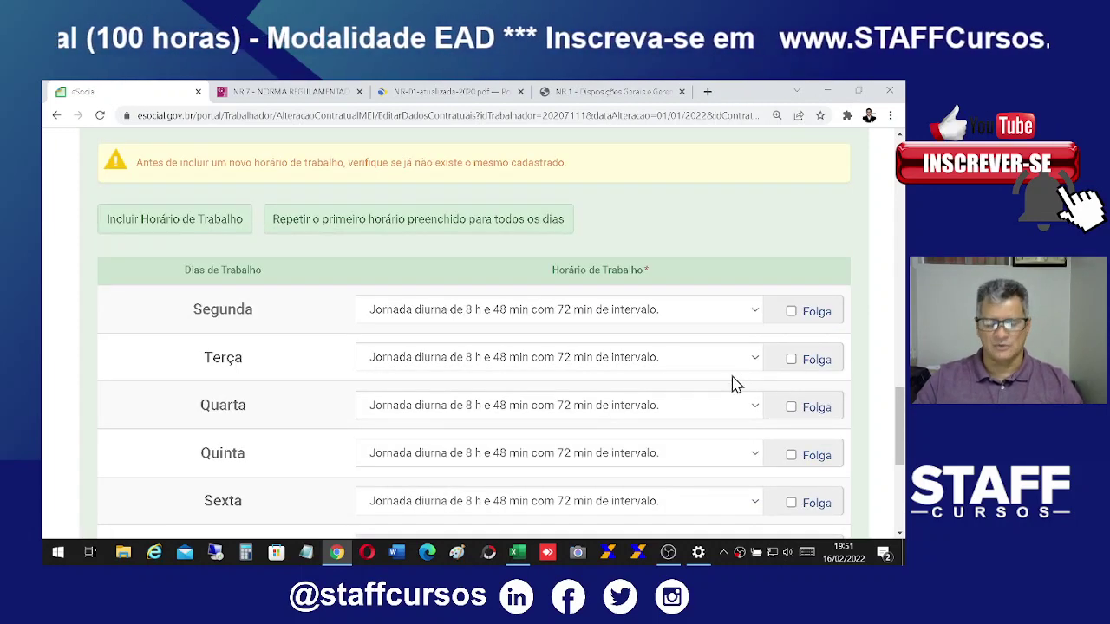
{"action": "scroll", "coordinate": [729, 386], "scroll_direction": "down", "scroll_amount": 1}
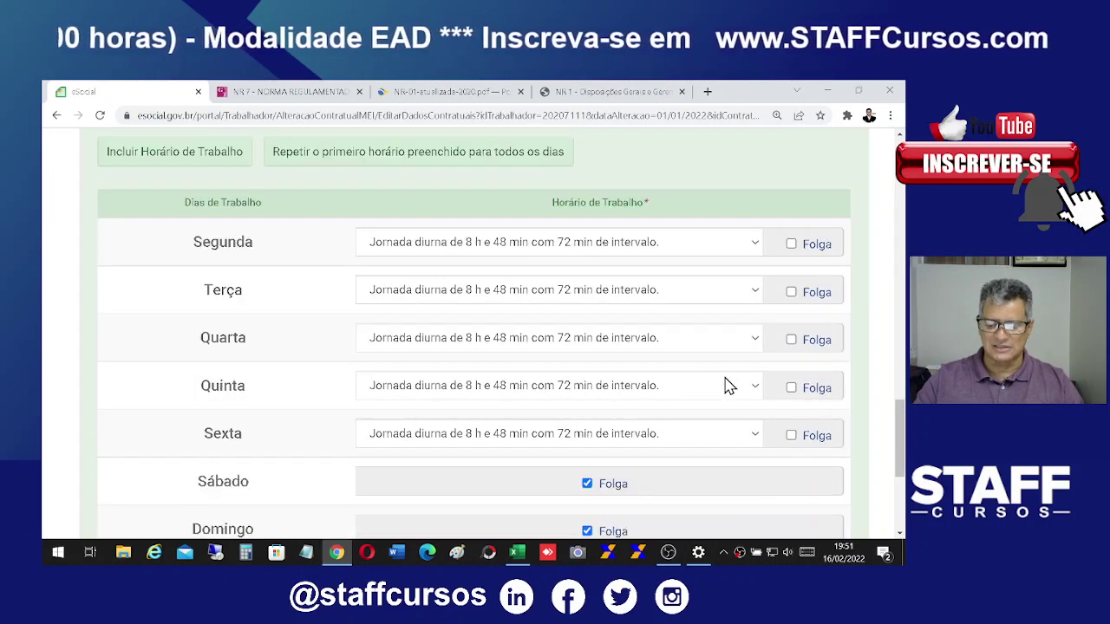
{"action": "scroll", "coordinate": [730, 386], "scroll_direction": "down", "scroll_amount": 3}
Step: Cancel the contract edit, scroll the Visualizar Alteração Contratual page, and return with Voltar
{"action": "left_click", "coordinate": [768, 489]}
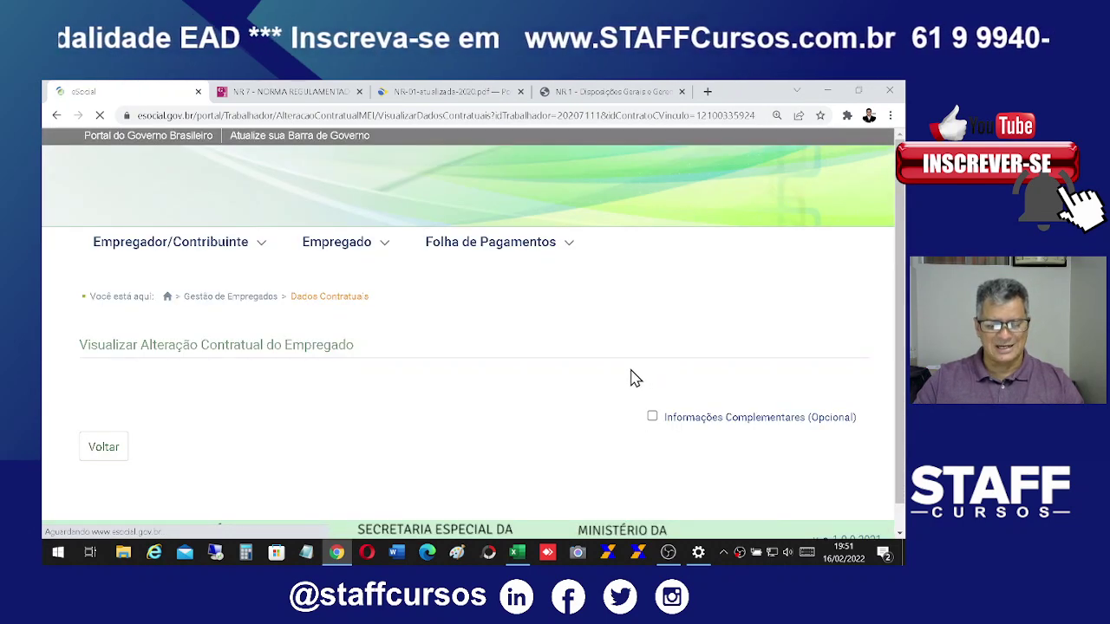
{"action": "scroll", "coordinate": [610, 364], "scroll_direction": "down", "scroll_amount": 3}
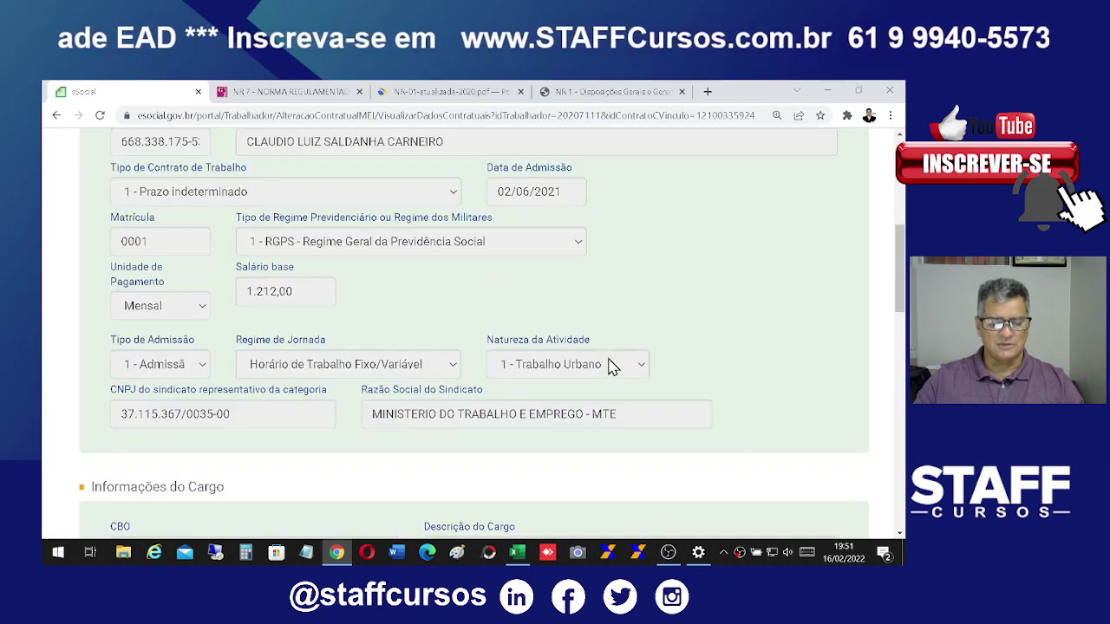
{"action": "scroll", "coordinate": [610, 364], "scroll_direction": "down", "scroll_amount": 3}
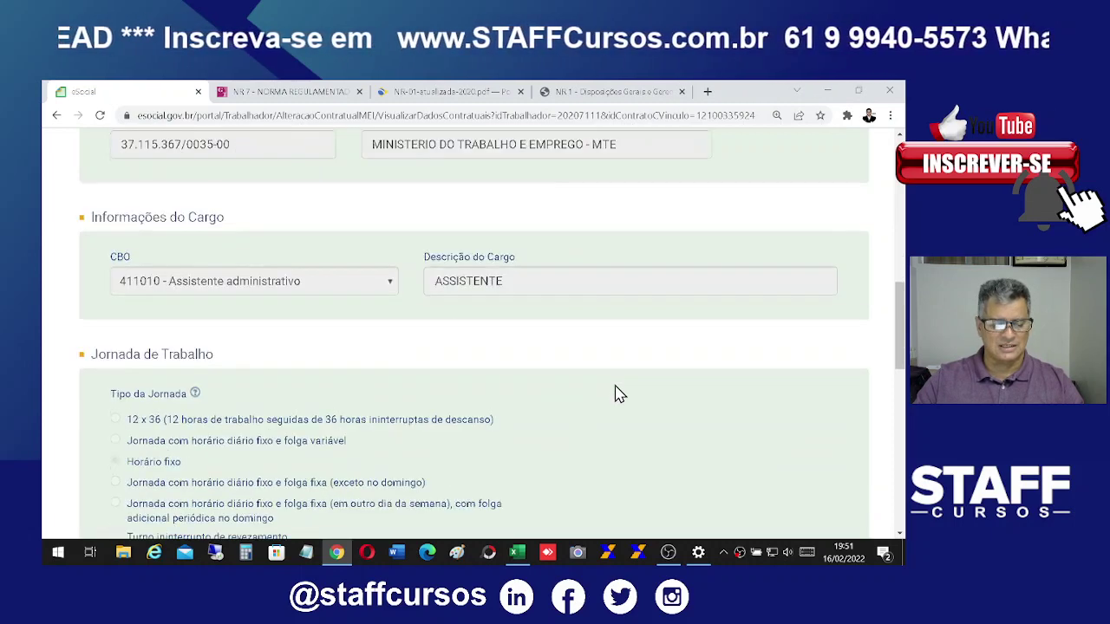
{"action": "scroll", "coordinate": [612, 388], "scroll_direction": "down", "scroll_amount": 8}
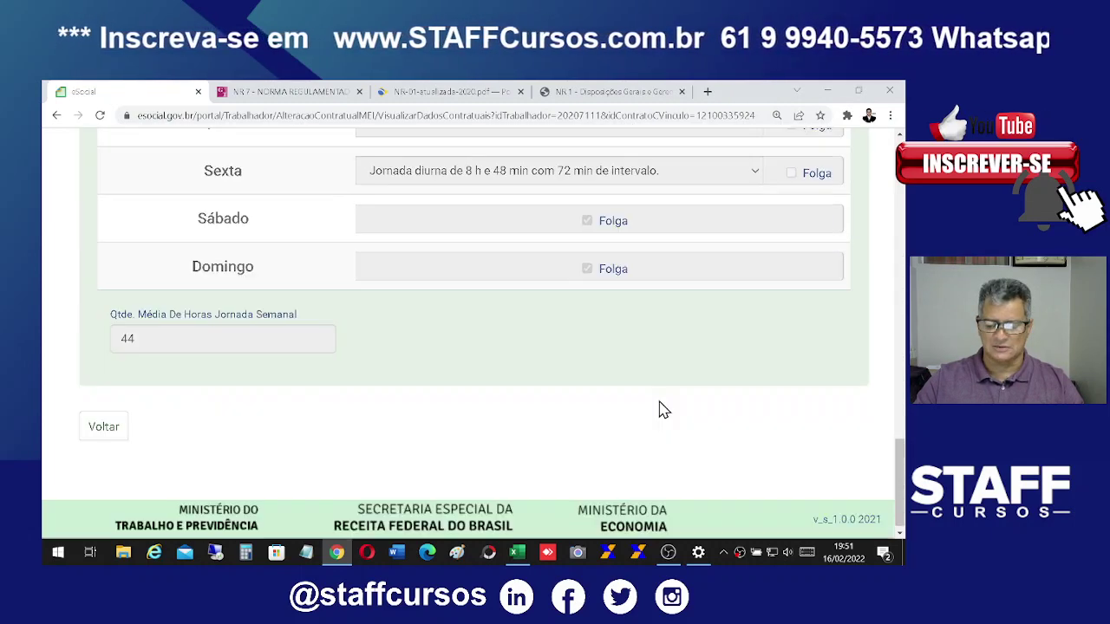
{"action": "left_click", "coordinate": [103, 424]}
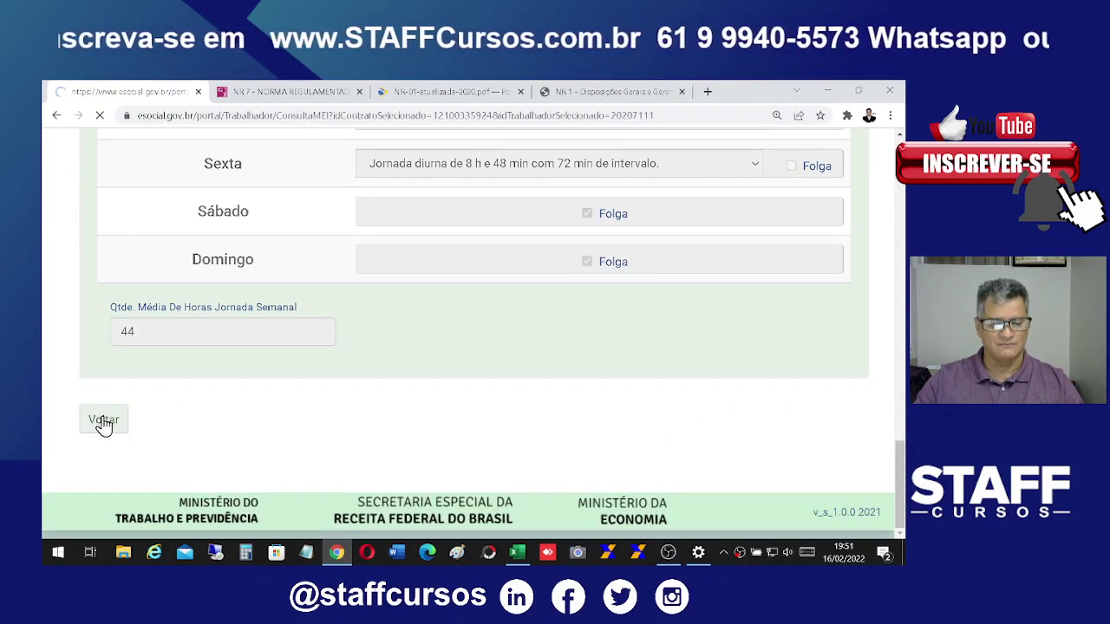
{"action": "scroll", "coordinate": [587, 466], "scroll_direction": "down", "scroll_amount": 6}
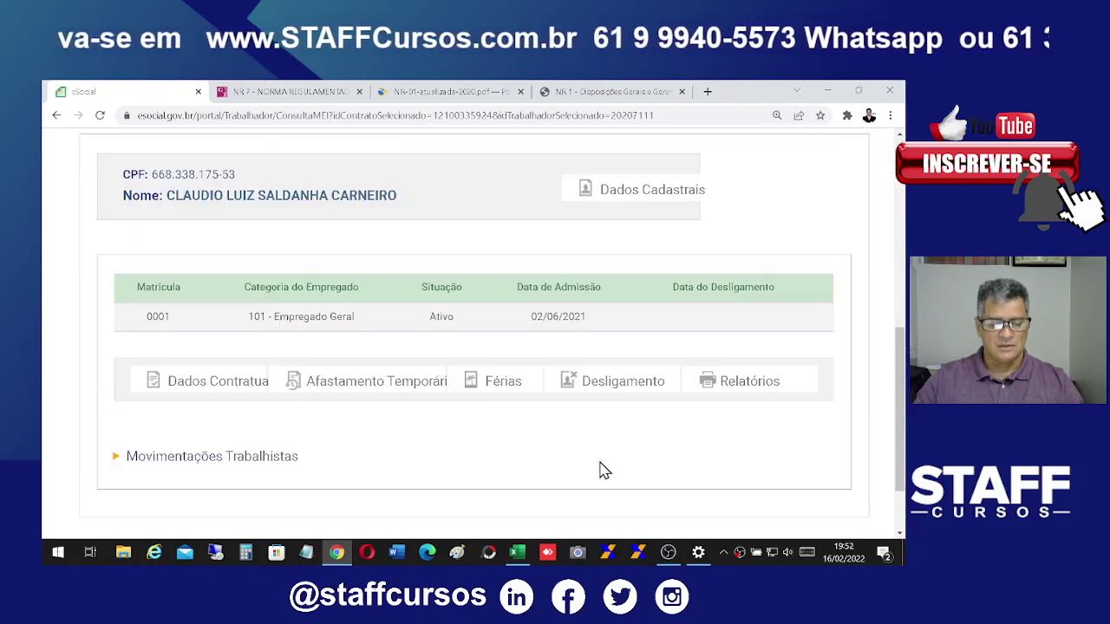
Step: Check Afastamento Temporário, find no leave records, and return to Gestão de Empregados
{"action": "left_click", "coordinate": [340, 388]}
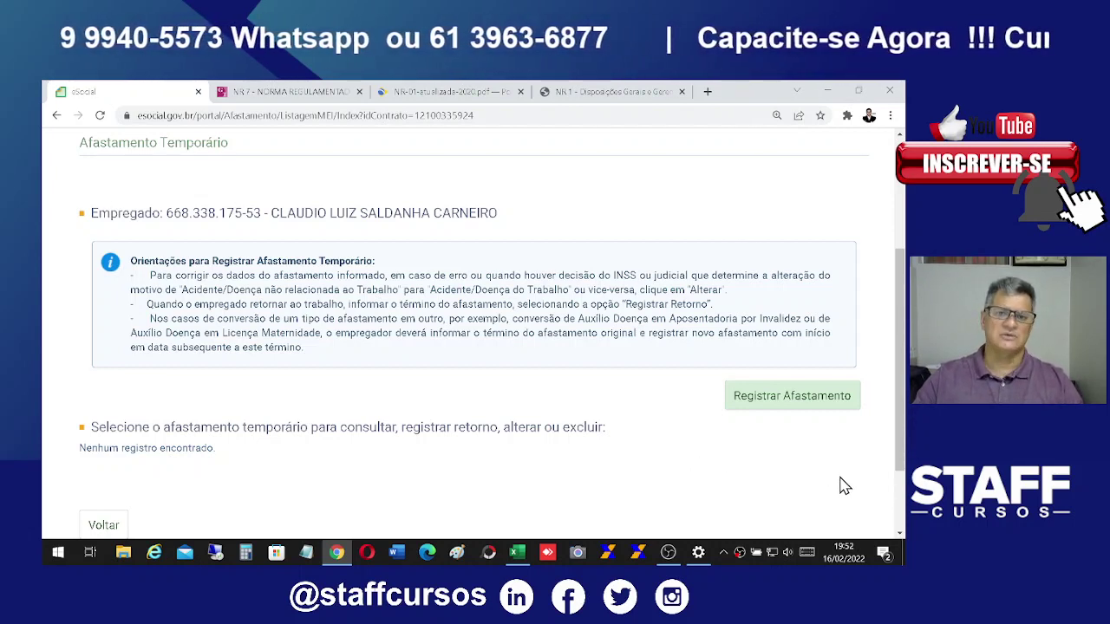
{"action": "scroll", "coordinate": [449, 503], "scroll_direction": "down", "scroll_amount": 2}
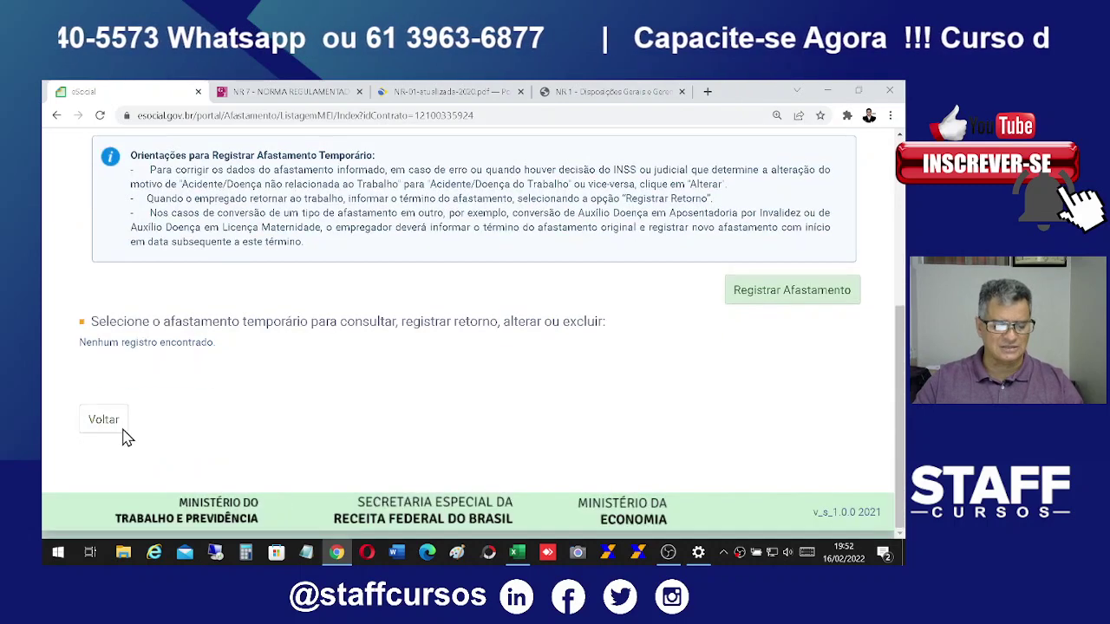
{"action": "left_click", "coordinate": [101, 422]}
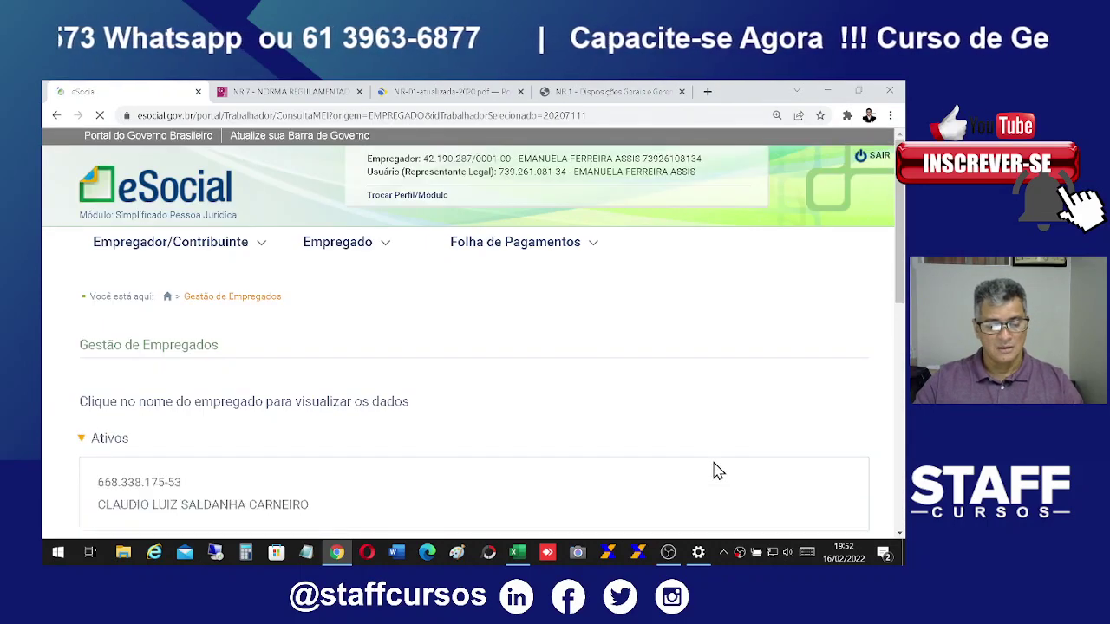
Step: Open Férias and pick the 02/06/2021 - 01/06/2022 acquisition period to schedule vacation
{"action": "scroll", "coordinate": [717, 466], "scroll_direction": "down", "scroll_amount": 5}
{"action": "scroll", "coordinate": [725, 467], "scroll_direction": "down", "scroll_amount": 2}
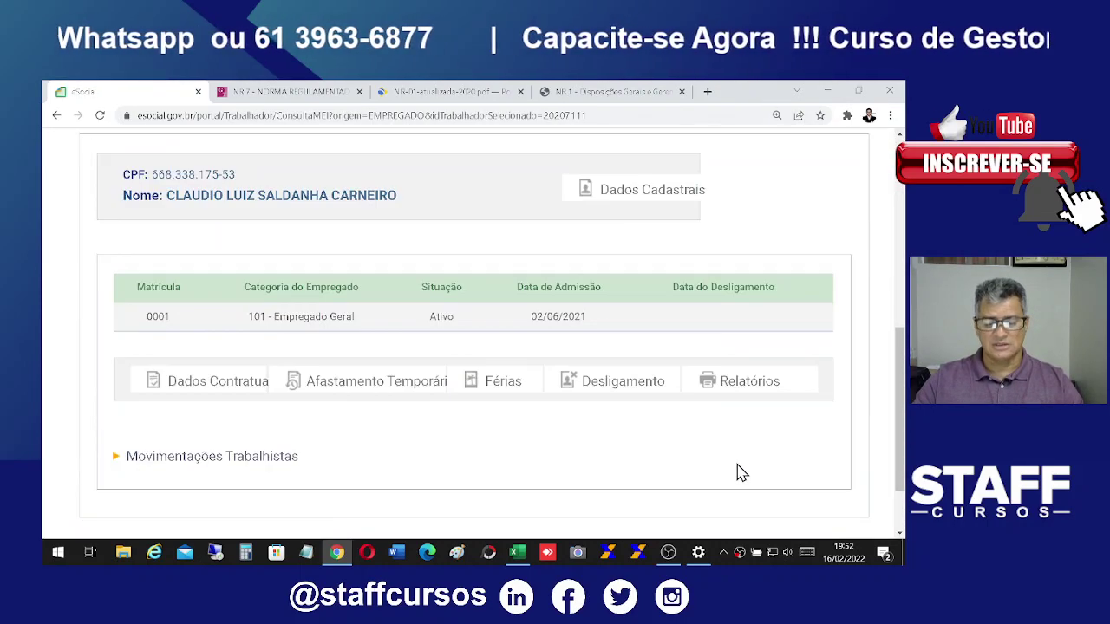
{"action": "left_click", "coordinate": [510, 389]}
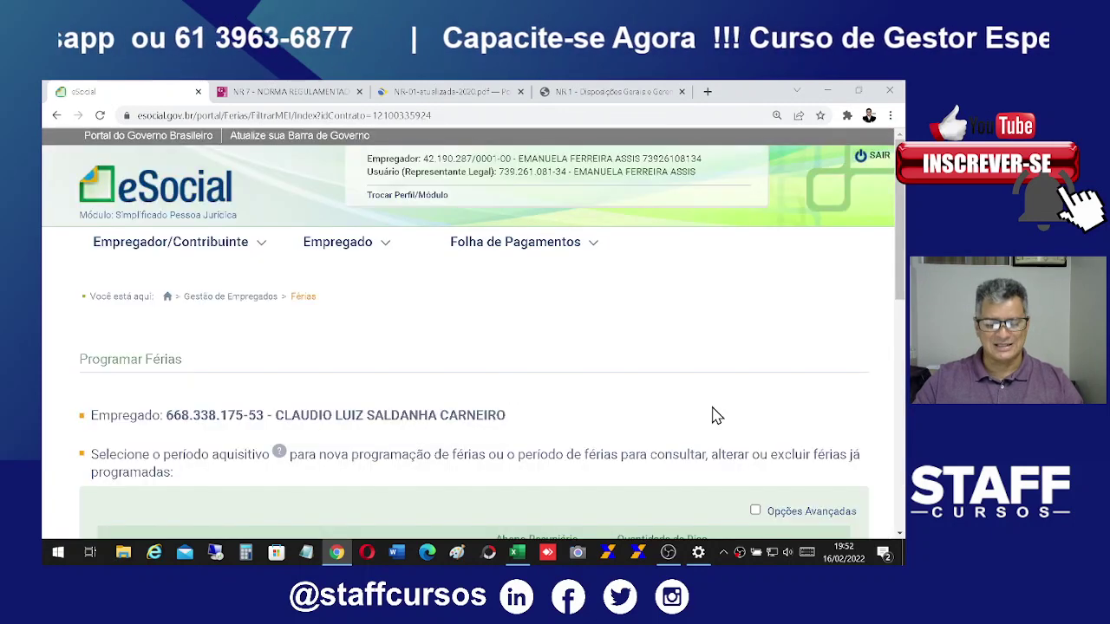
{"action": "scroll", "coordinate": [744, 428], "scroll_direction": "down", "scroll_amount": 6}
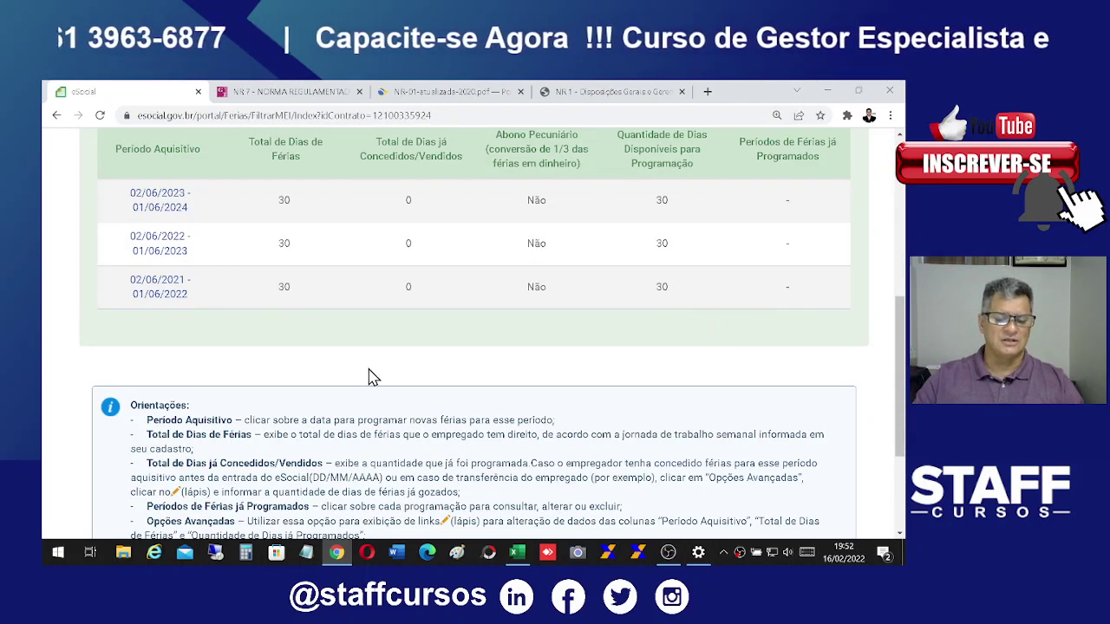
{"action": "scroll", "coordinate": [373, 377], "scroll_direction": "up", "scroll_amount": 1}
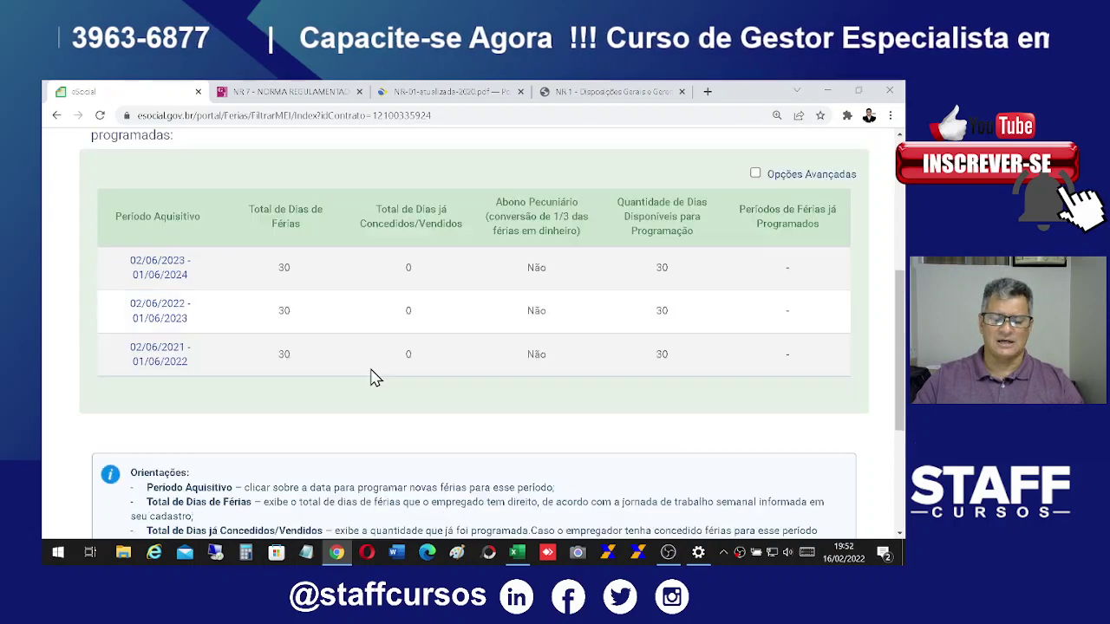
{"action": "left_click", "coordinate": [159, 363]}
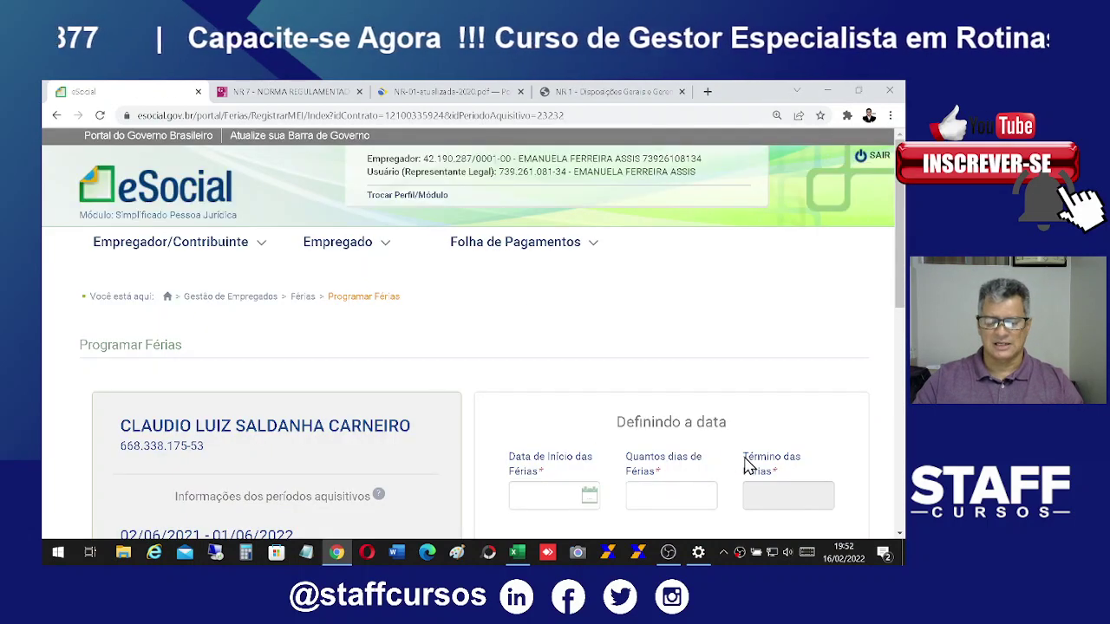
{"action": "scroll", "coordinate": [743, 464], "scroll_direction": "down", "scroll_amount": 3}
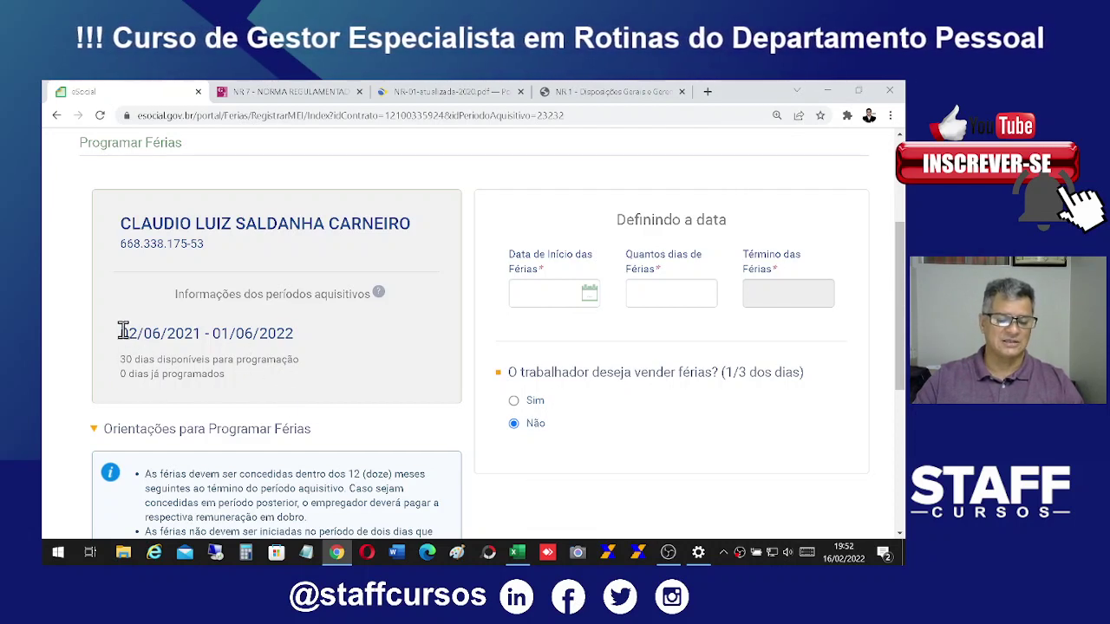
{"action": "left_click_drag", "start_coordinate": [120, 334], "coordinate": [321, 344]}
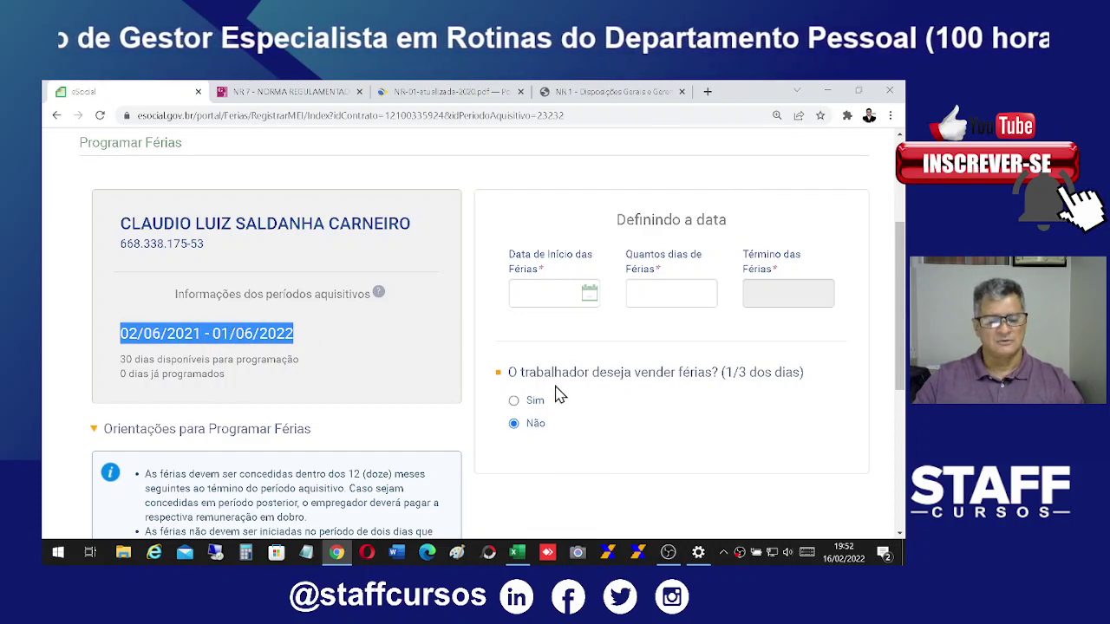
Step: Enter the vacation start date and 30 vacation days so the end date is calculated
{"action": "left_click", "coordinate": [532, 290]}
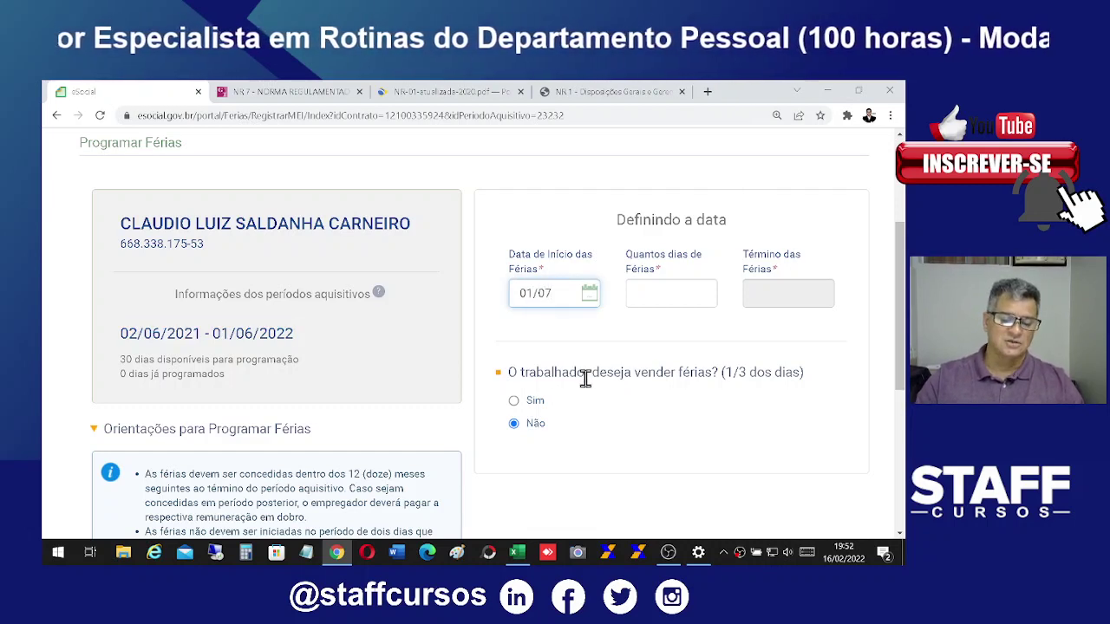
{"action": "type", "text": "22"}
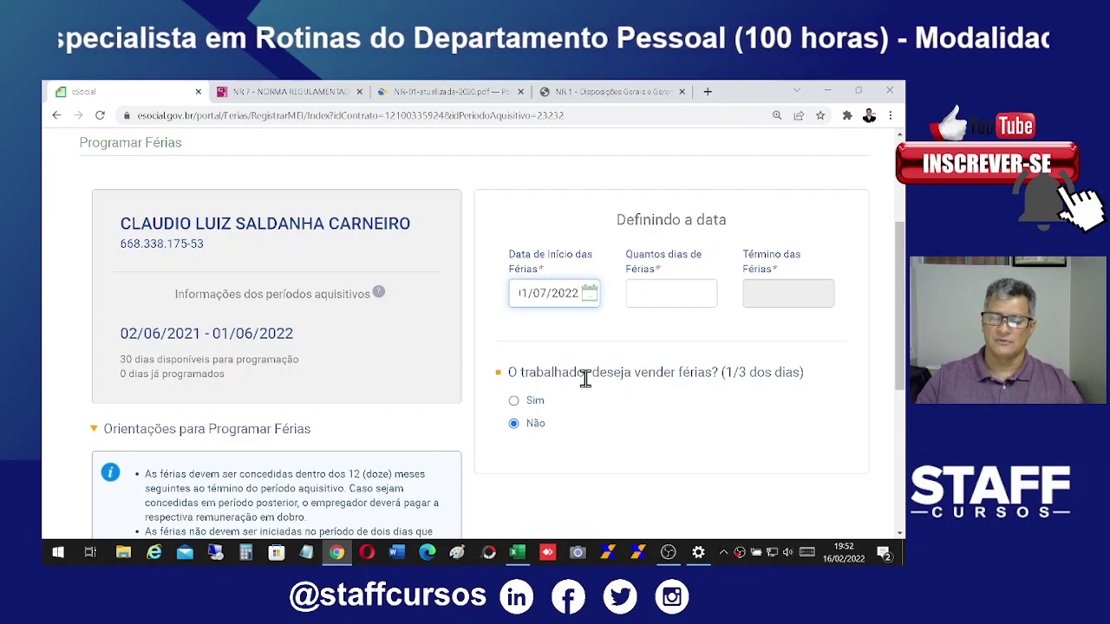
{"action": "key", "text": "Tab"}
{"action": "type", "text": "3"}
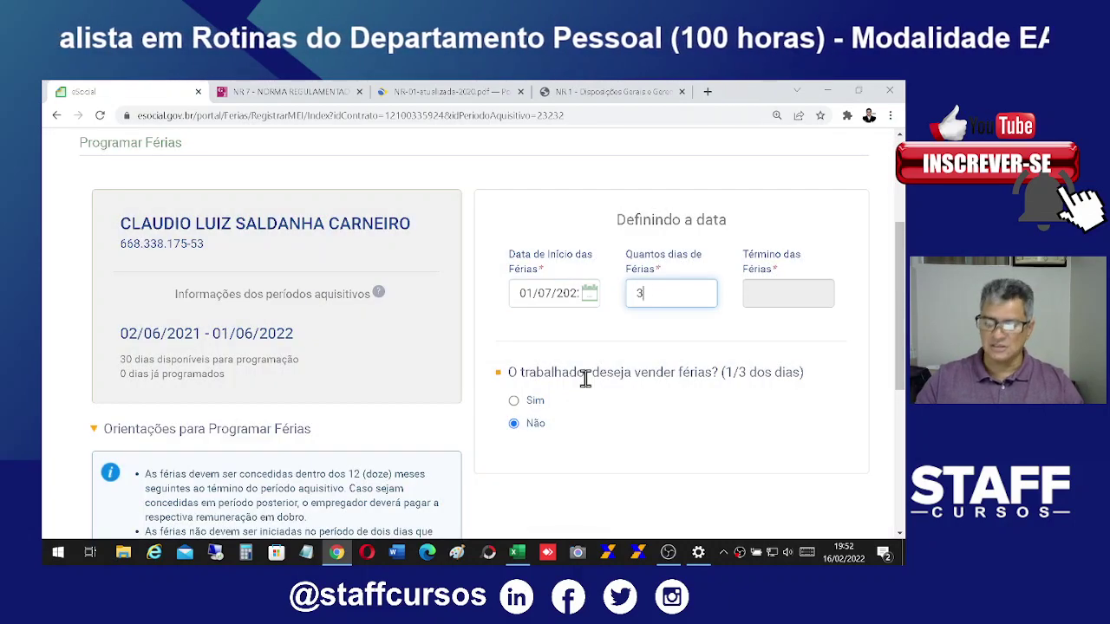
{"action": "type", "text": "0"}
{"action": "key", "text": "Tab"}
{"action": "scroll", "coordinate": [719, 312], "scroll_direction": "up", "scroll_amount": 6}
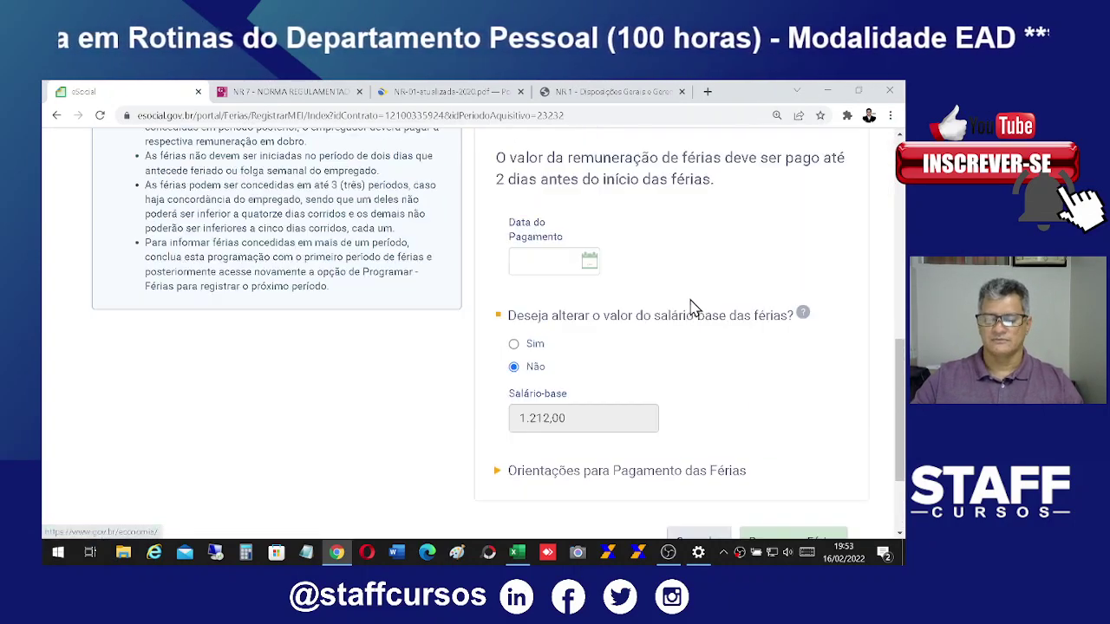
{"action": "scroll", "coordinate": [840, 274], "scroll_direction": "down", "scroll_amount": 3}
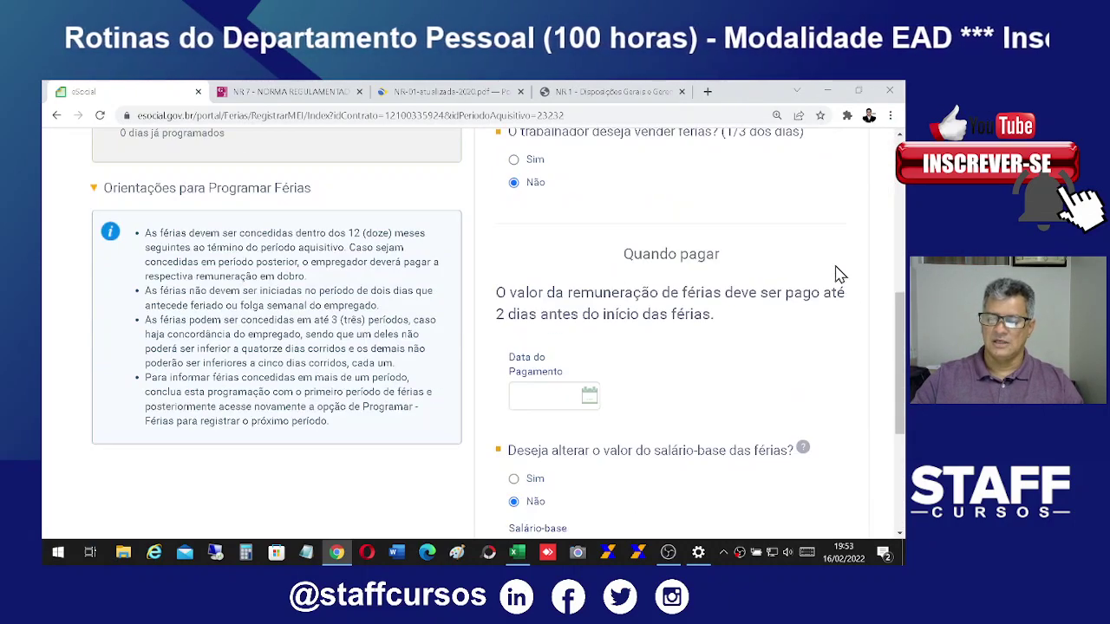
{"action": "scroll", "coordinate": [772, 348], "scroll_direction": "up", "scroll_amount": 3}
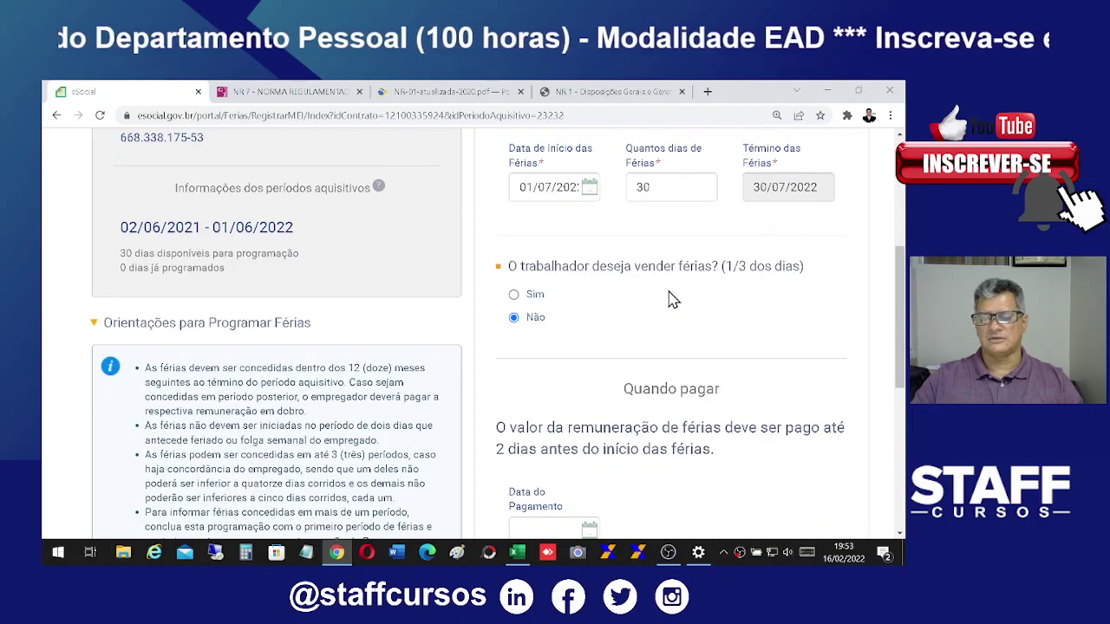
{"action": "scroll", "coordinate": [751, 321], "scroll_direction": "down", "scroll_amount": 2}
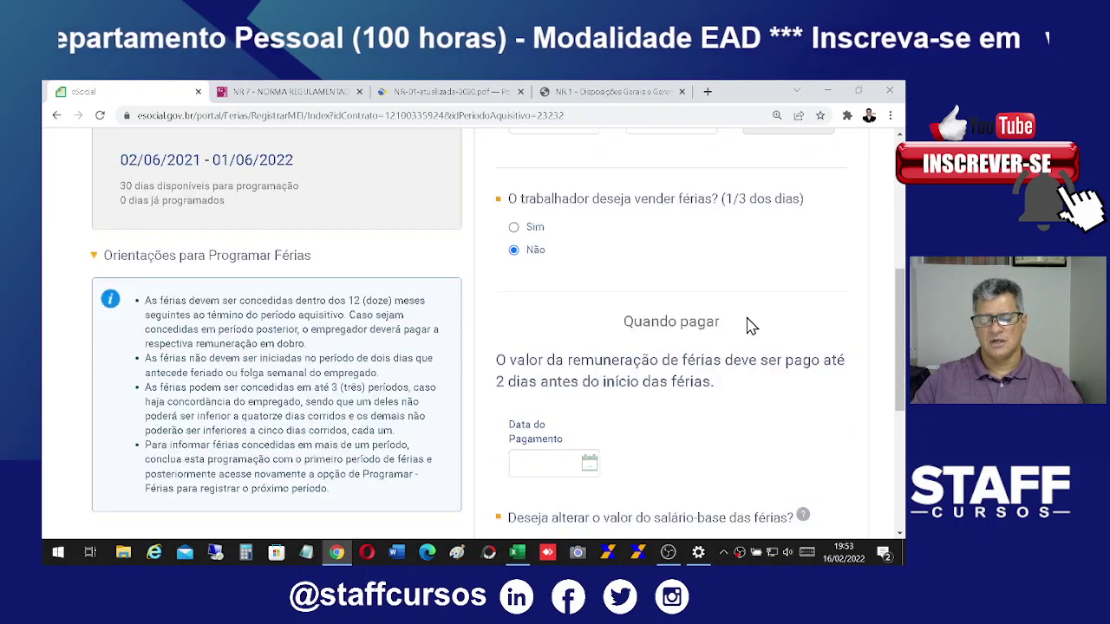
{"action": "scroll", "coordinate": [761, 337], "scroll_direction": "up", "scroll_amount": 2}
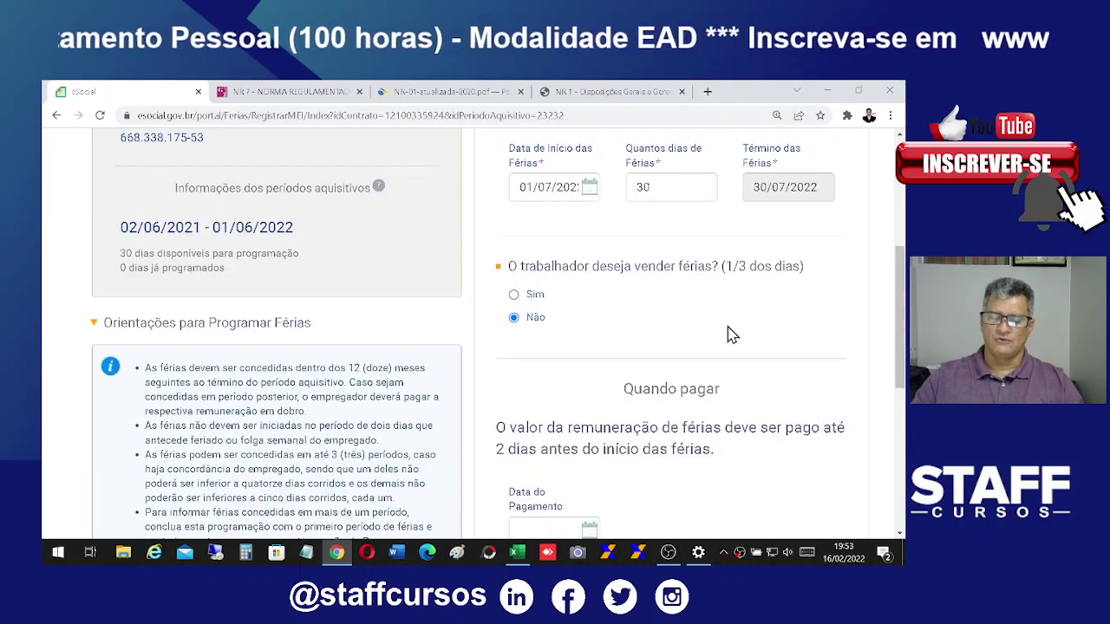
{"action": "scroll", "coordinate": [774, 347], "scroll_direction": "down", "scroll_amount": 3}
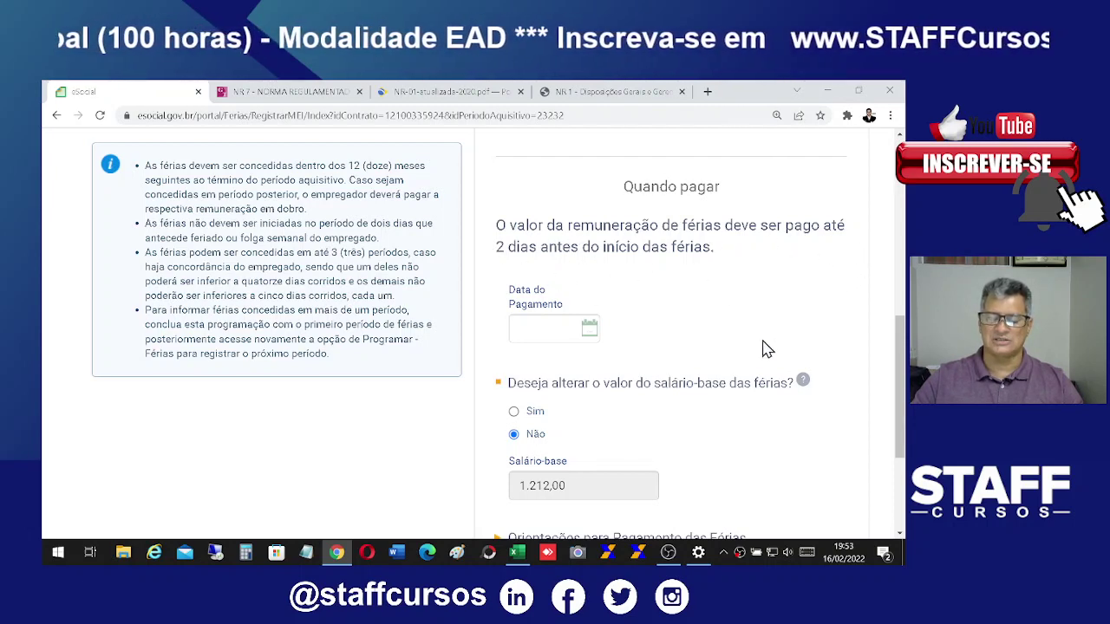
Step: Set the vacation payment date to 25/06/2022
{"action": "left_click", "coordinate": [523, 327]}
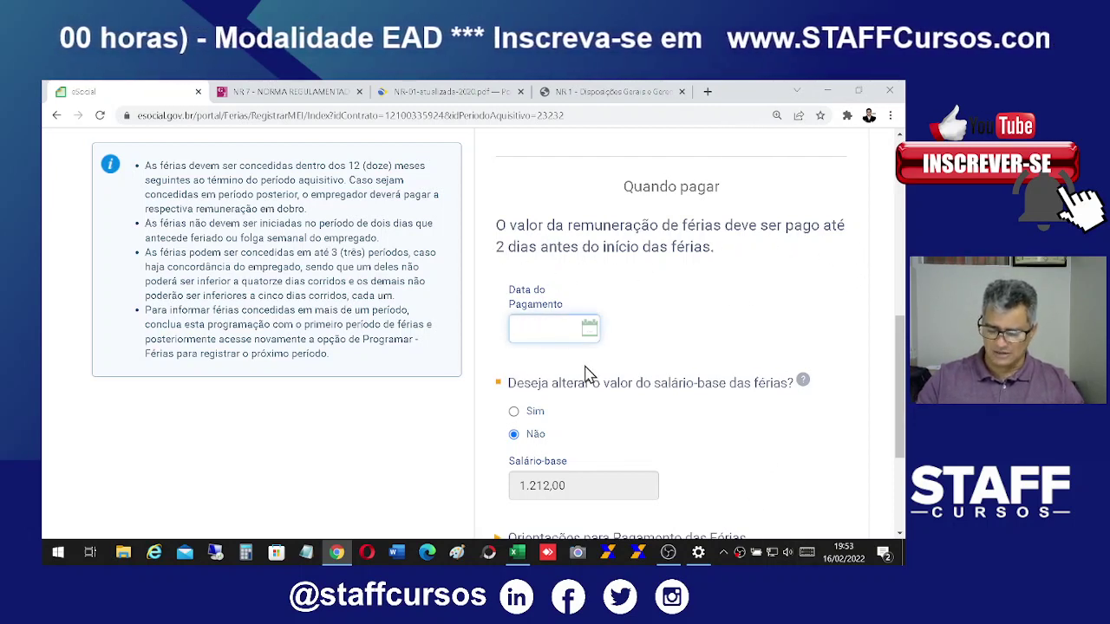
{"action": "type", "text": "25/06/2022"}
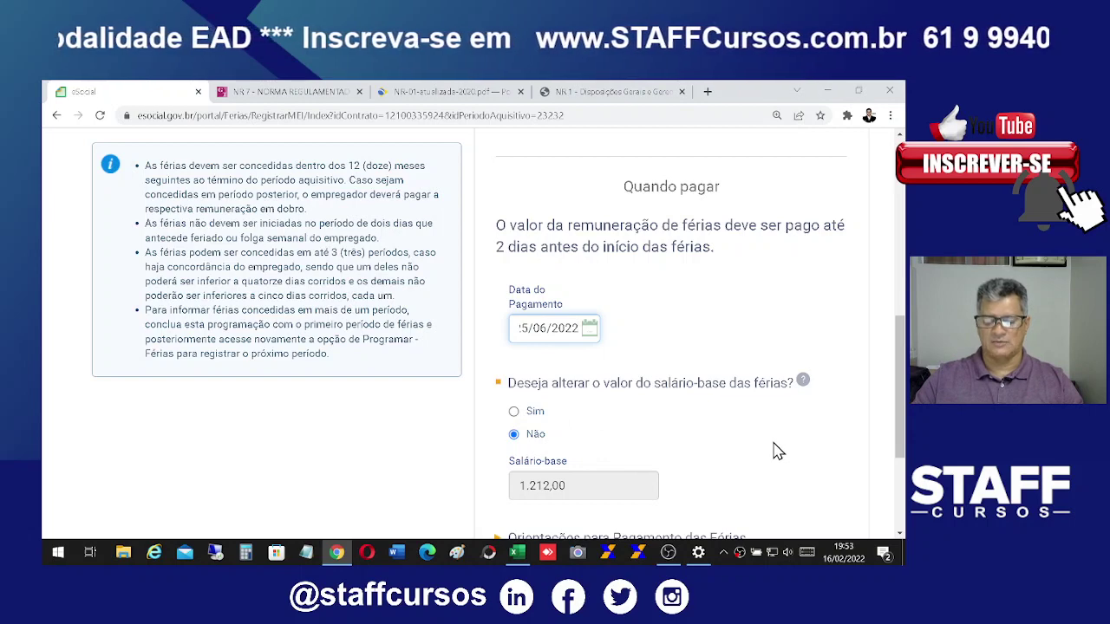
{"action": "scroll", "coordinate": [778, 451], "scroll_direction": "down", "scroll_amount": 1}
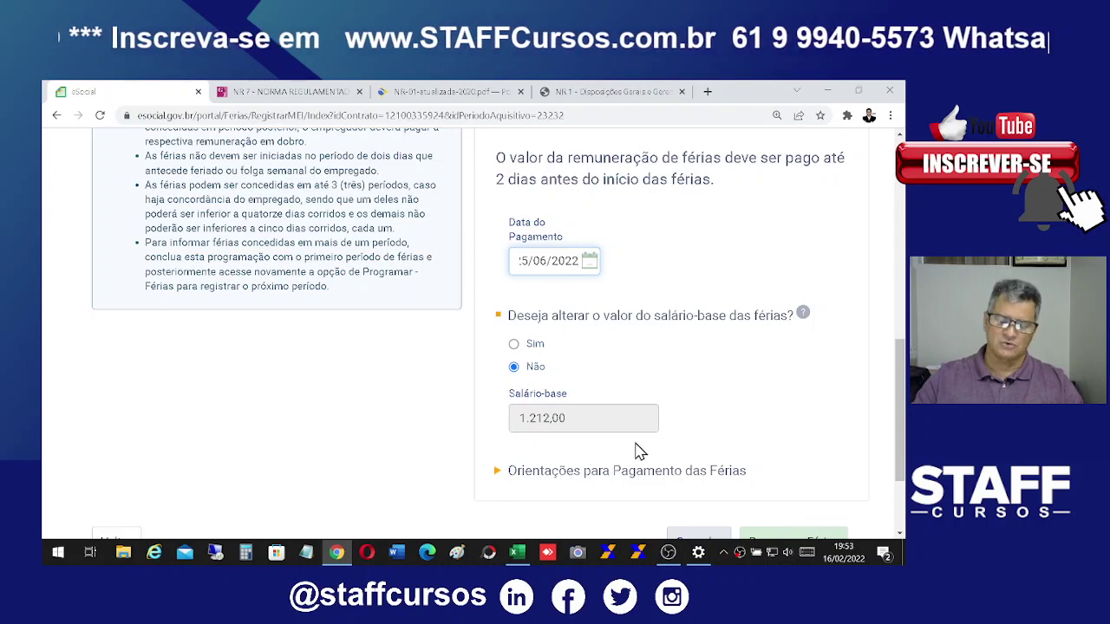
{"action": "scroll", "coordinate": [794, 468], "scroll_direction": "down", "scroll_amount": 1}
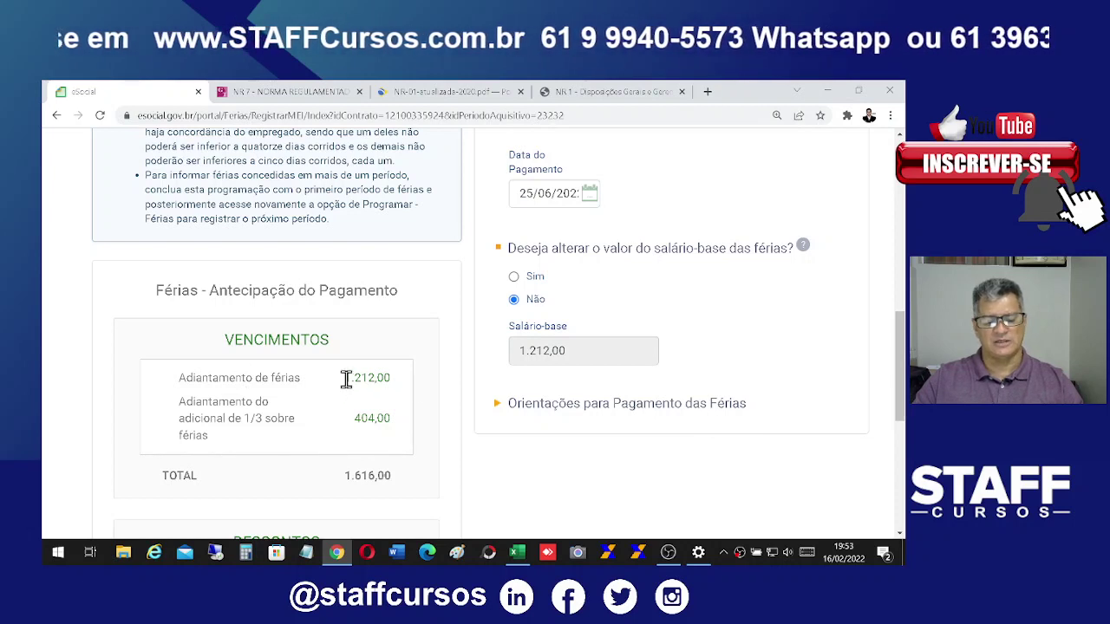
Step: Review the advance amounts: 1.212,00 vacation, 404,00 one-third bonus, 127,26 INSS deduction
{"action": "left_click_drag", "start_coordinate": [346, 379], "coordinate": [410, 380]}
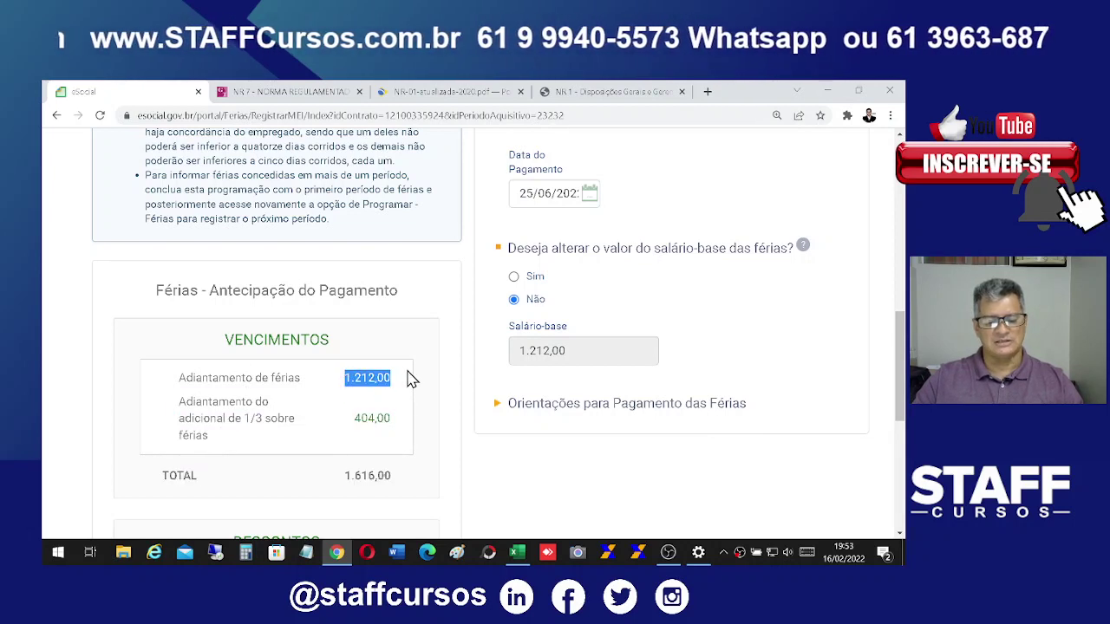
{"action": "left_click_drag", "start_coordinate": [362, 421], "coordinate": [409, 429]}
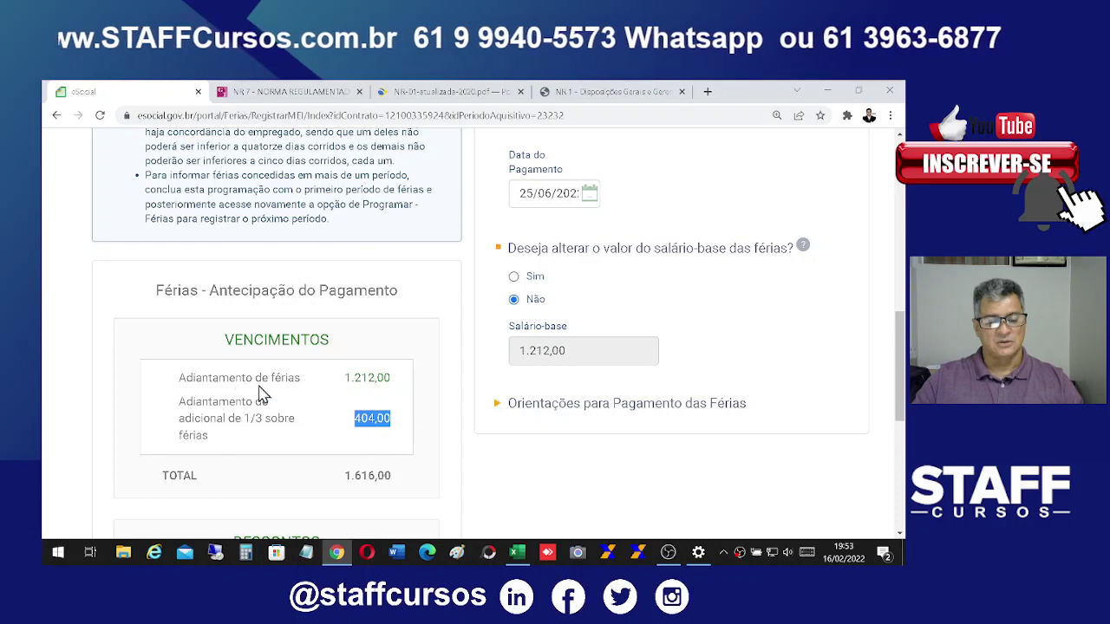
{"action": "left_click", "coordinate": [189, 373]}
{"action": "left_click_drag", "start_coordinate": [189, 373], "coordinate": [229, 419]}
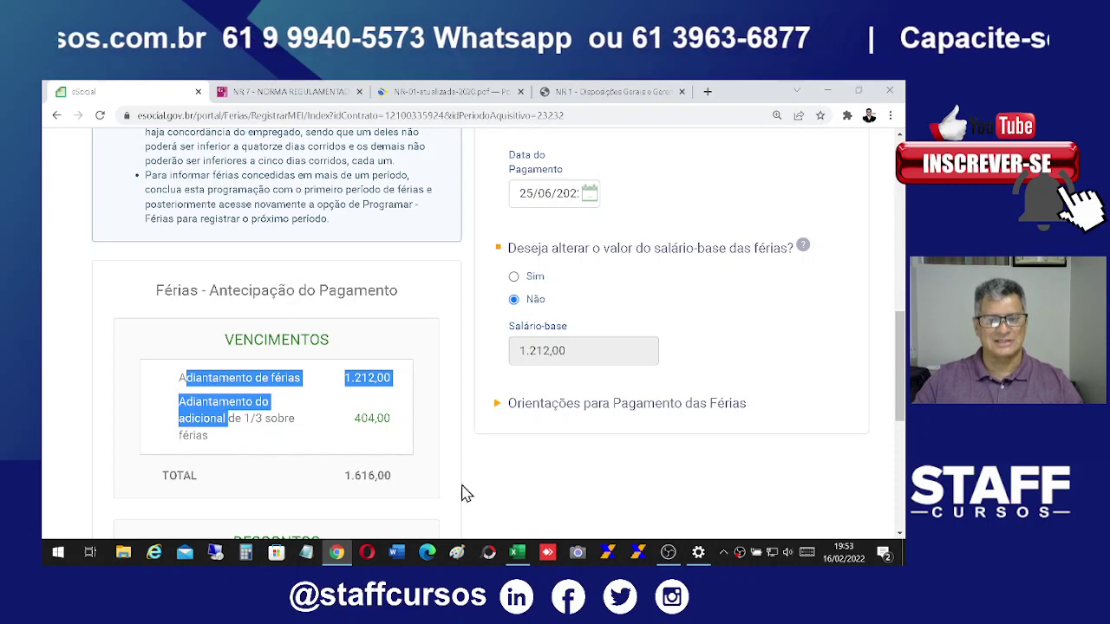
{"action": "scroll", "coordinate": [642, 473], "scroll_direction": "up", "scroll_amount": 1}
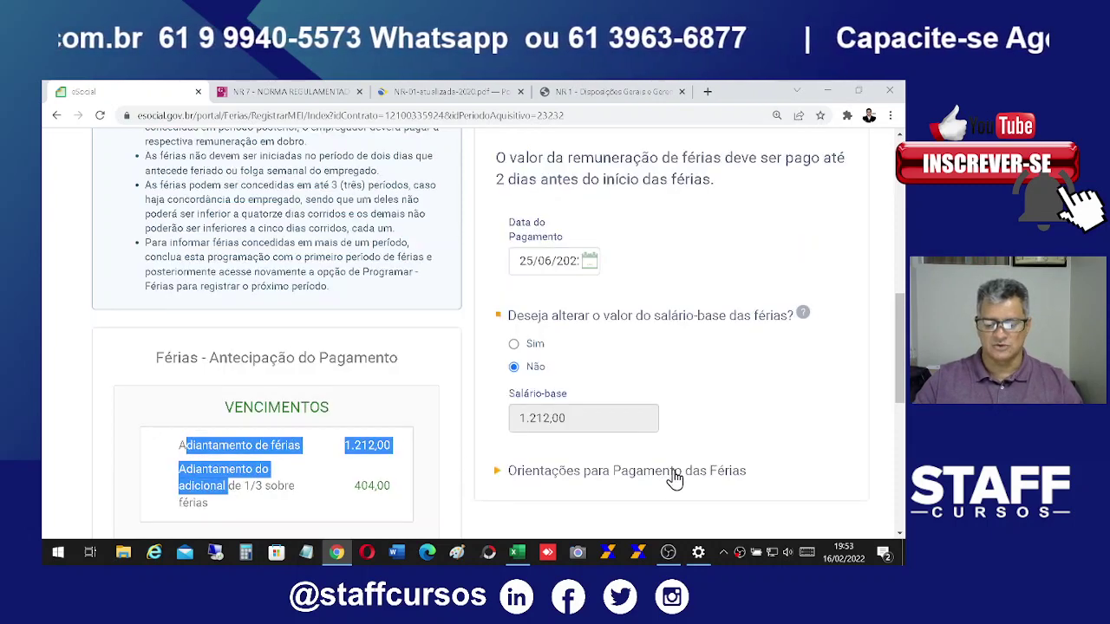
{"action": "scroll", "coordinate": [680, 476], "scroll_direction": "down", "scroll_amount": 4}
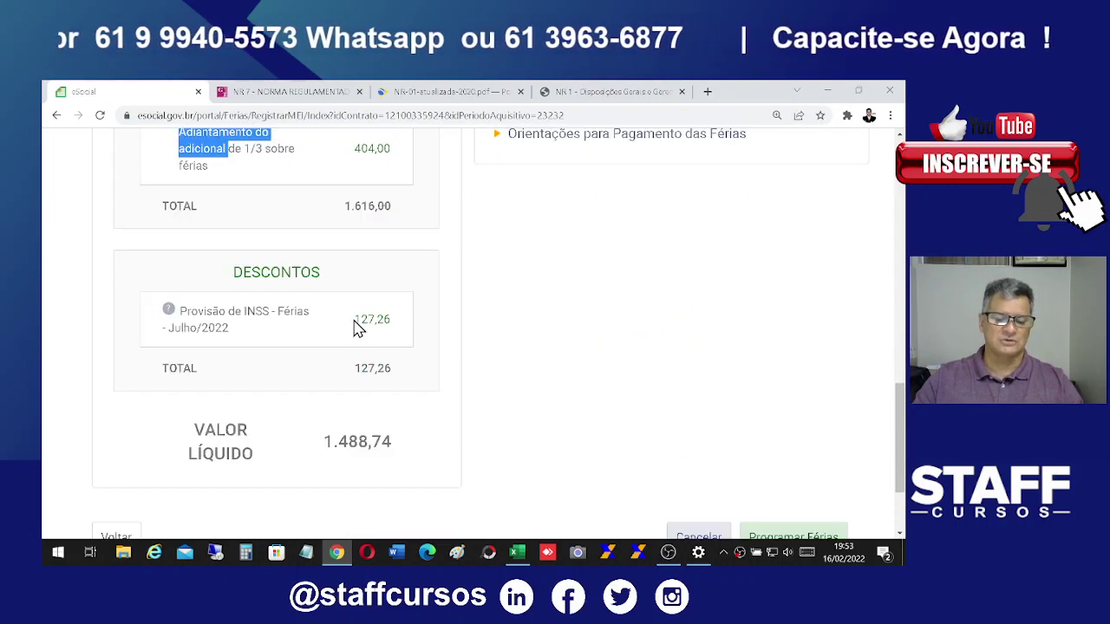
{"action": "left_click_drag", "start_coordinate": [355, 322], "coordinate": [392, 327]}
{"action": "left_click_drag", "start_coordinate": [319, 444], "coordinate": [416, 445]}
{"action": "scroll", "coordinate": [743, 416], "scroll_direction": "down", "scroll_amount": 2}
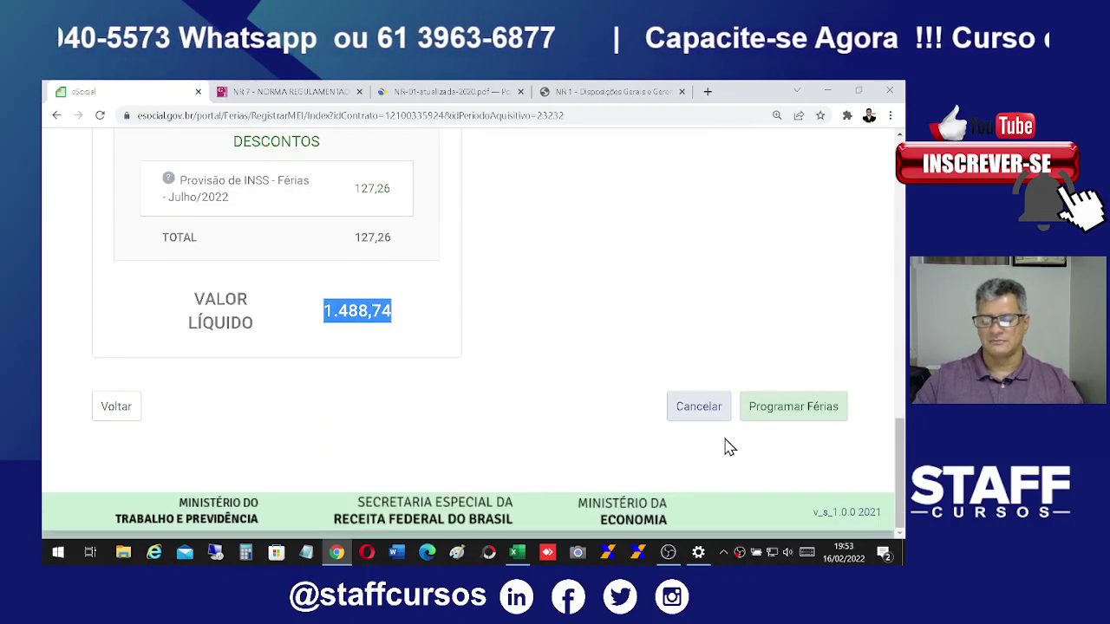
Step: Submit the vacation schedule and read the error that the end date exceeds the limit
{"action": "left_click", "coordinate": [792, 411]}
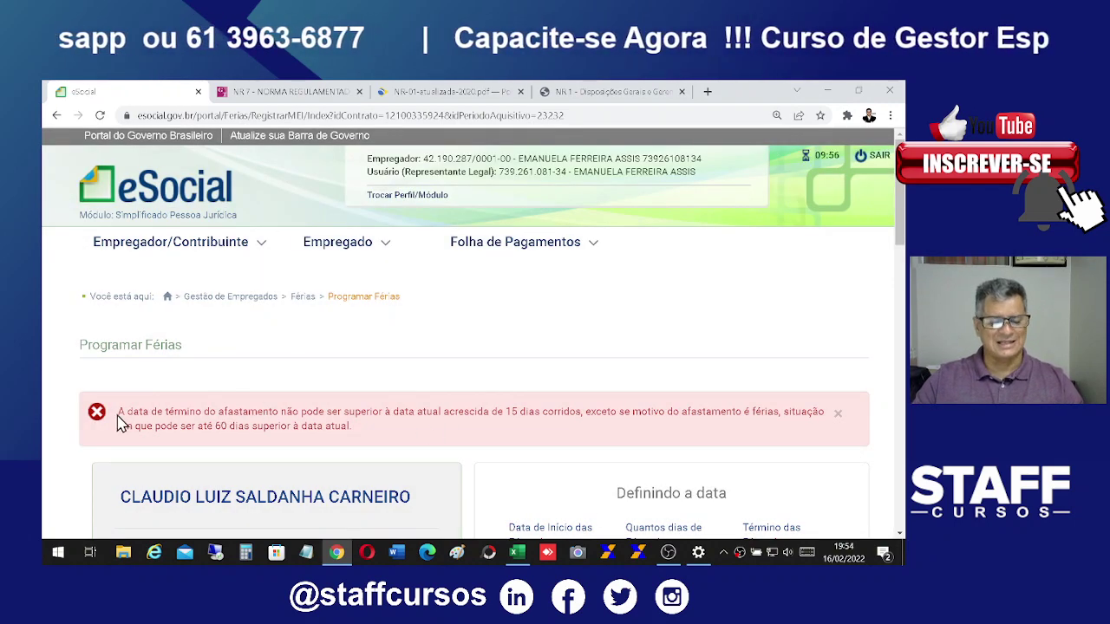
{"action": "left_click_drag", "start_coordinate": [118, 413], "coordinate": [457, 414]}
{"action": "left_click", "coordinate": [518, 414]}
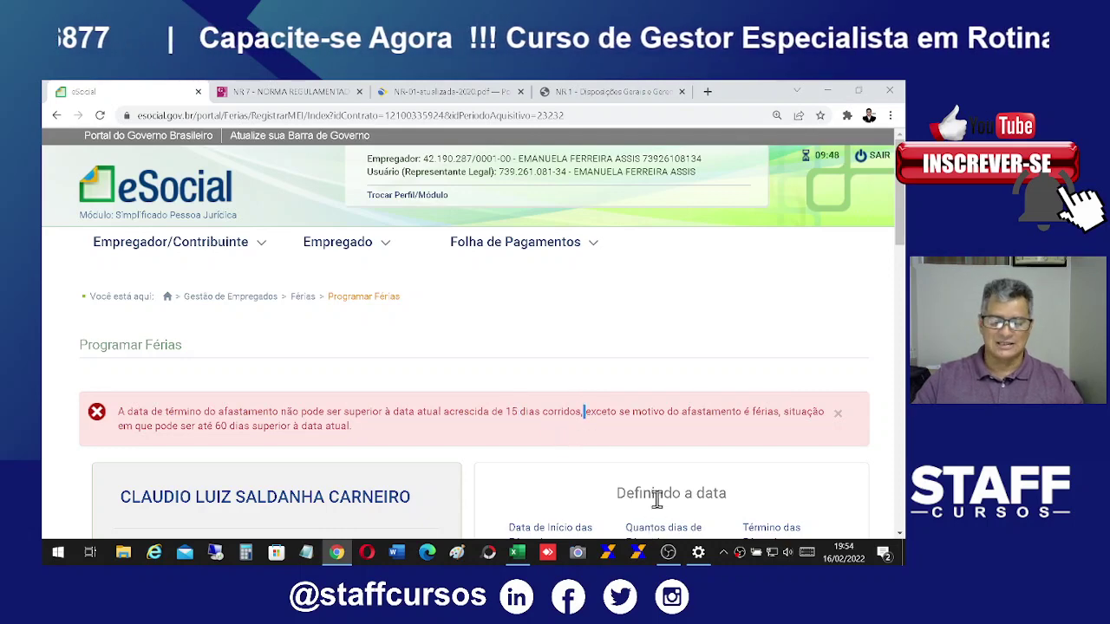
Step: Recheck the form dates: 01/07/2022 to 30/07/2022, paid 25/06/2022, net 1.488,74
{"action": "scroll", "coordinate": [786, 455], "scroll_direction": "down", "scroll_amount": 3}
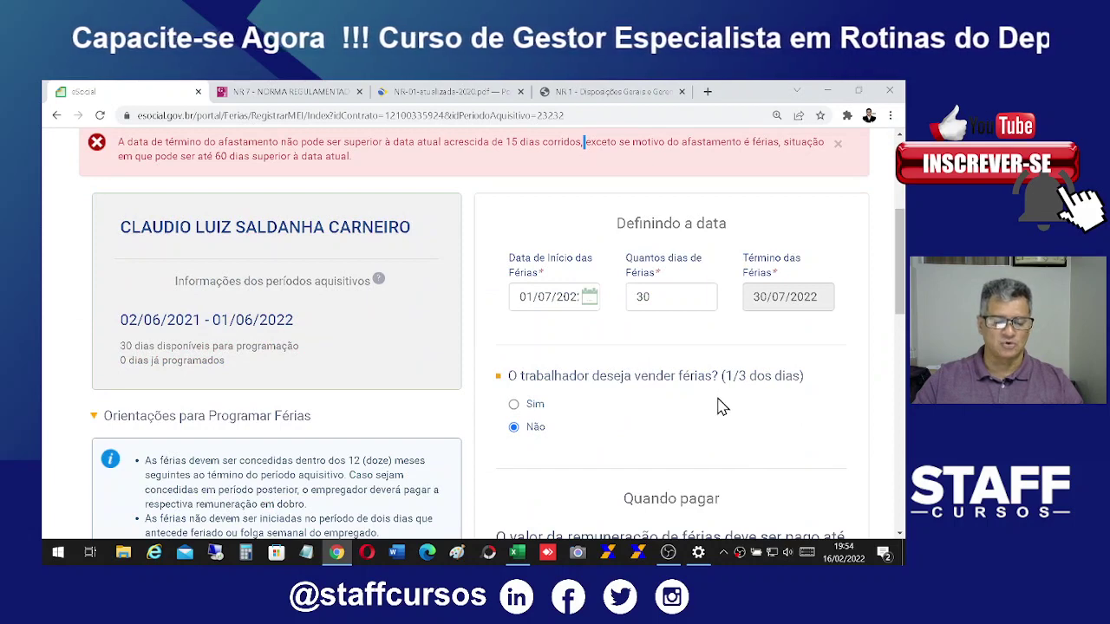
{"action": "scroll", "coordinate": [723, 407], "scroll_direction": "down", "scroll_amount": 3}
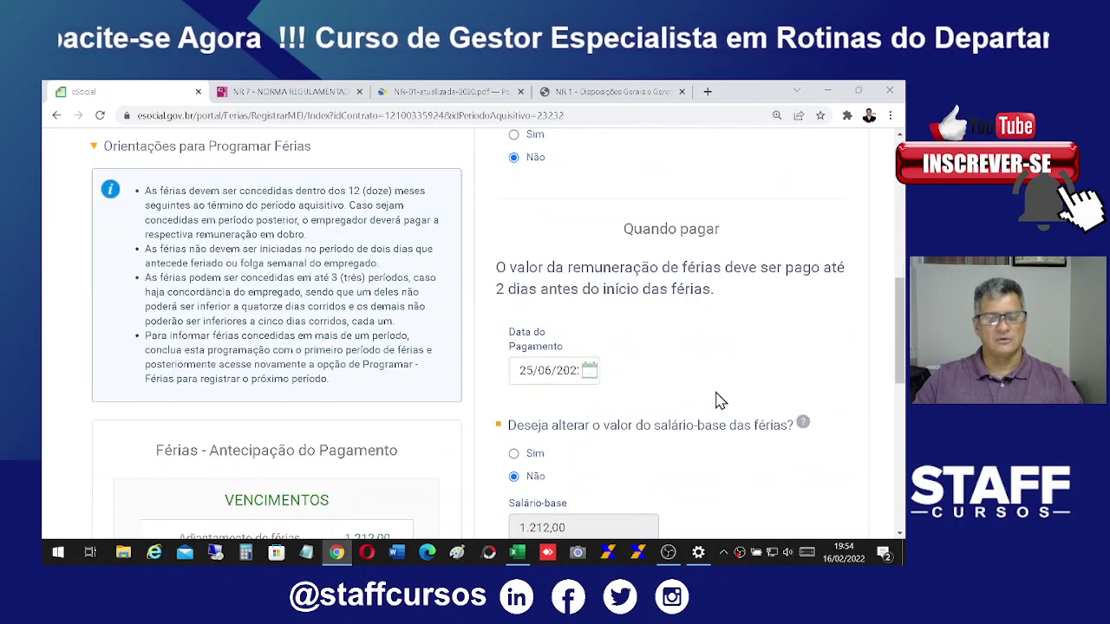
{"action": "scroll", "coordinate": [719, 396], "scroll_direction": "down", "scroll_amount": 1}
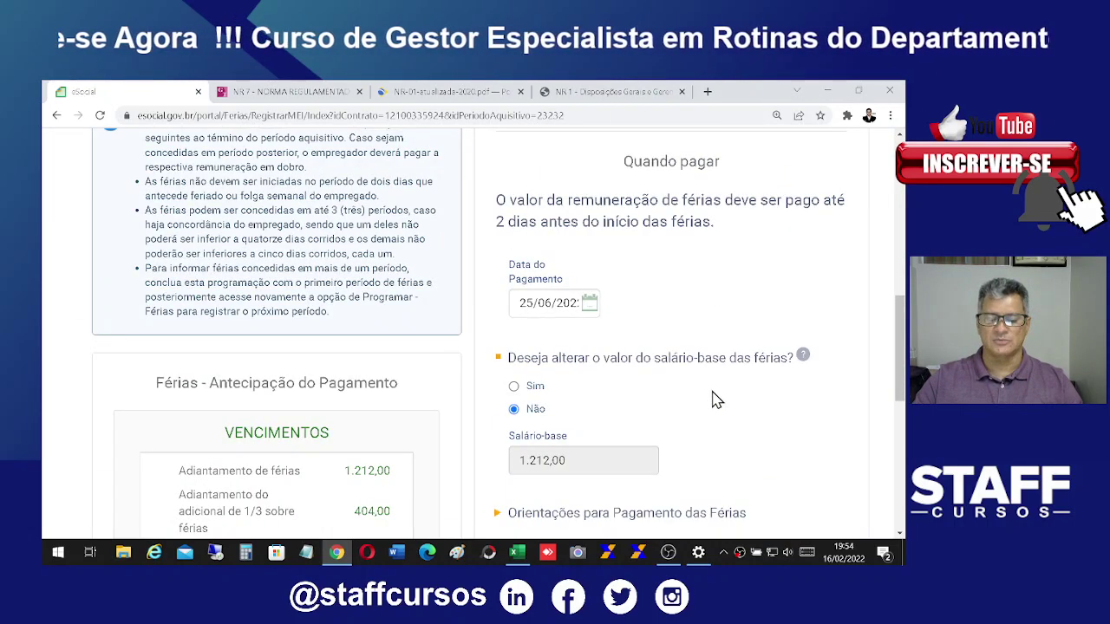
{"action": "scroll", "coordinate": [713, 397], "scroll_direction": "down", "scroll_amount": 2}
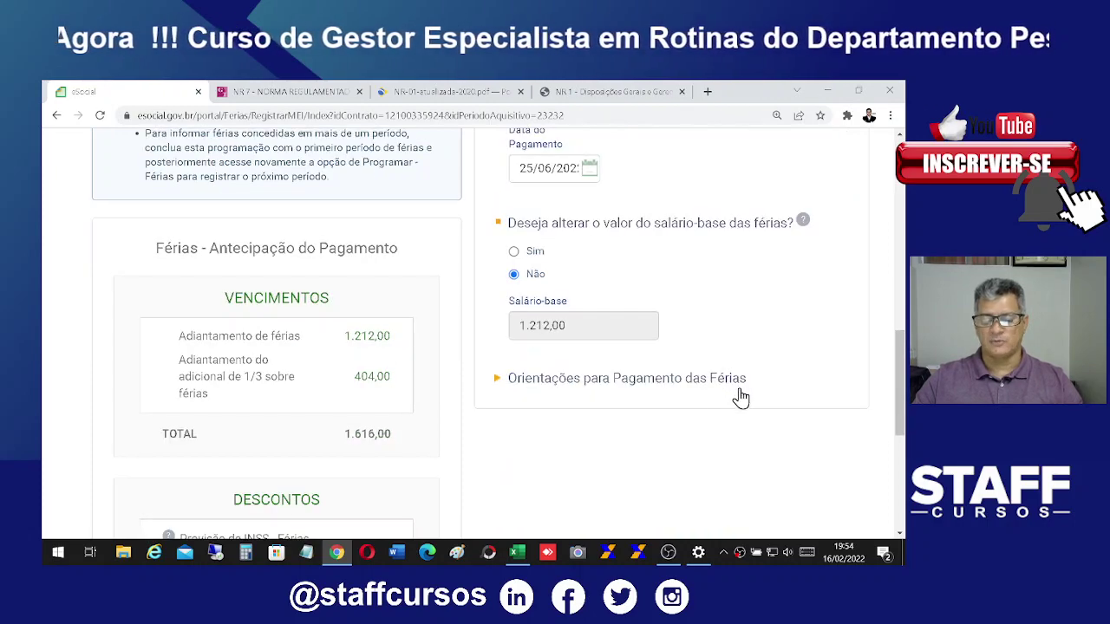
{"action": "scroll", "coordinate": [714, 390], "scroll_direction": "up", "scroll_amount": 3}
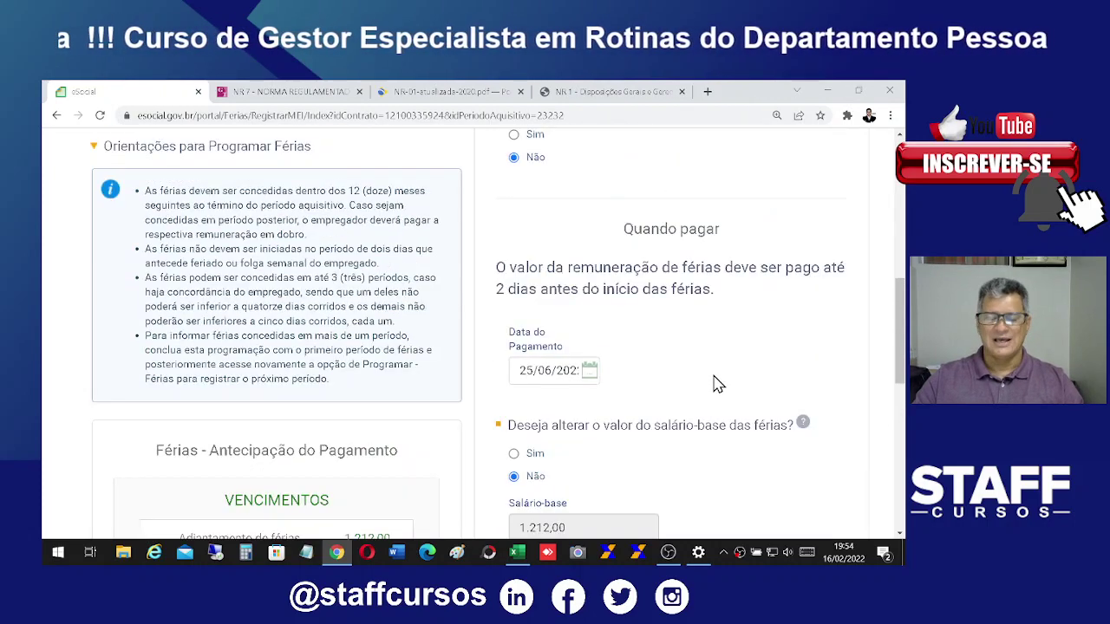
{"action": "scroll", "coordinate": [702, 382], "scroll_direction": "down", "scroll_amount": 2}
{"action": "scroll", "coordinate": [706, 384], "scroll_direction": "up", "scroll_amount": 5}
{"action": "scroll", "coordinate": [698, 364], "scroll_direction": "down", "scroll_amount": 1}
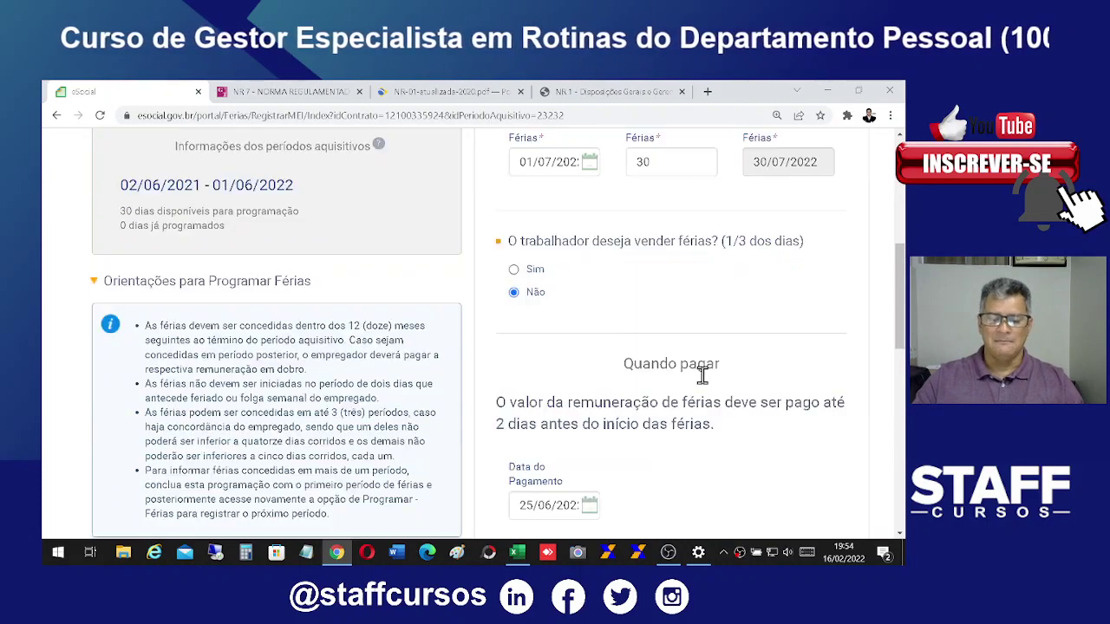
{"action": "scroll", "coordinate": [698, 338], "scroll_direction": "up", "scroll_amount": 4}
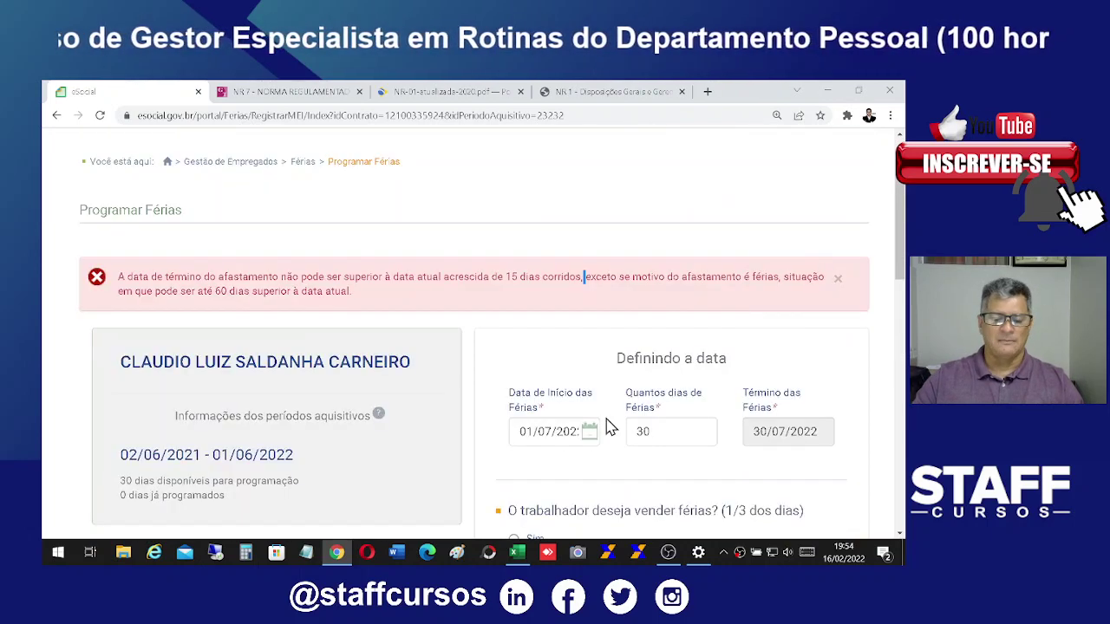
{"action": "scroll", "coordinate": [525, 279], "scroll_direction": "up", "scroll_amount": 2}
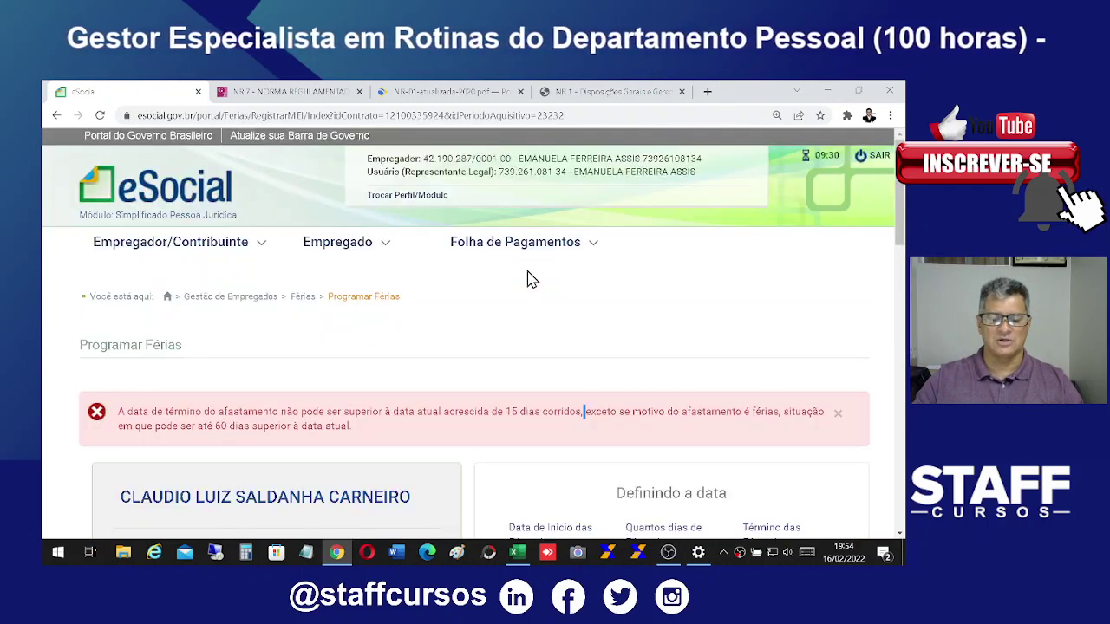
{"action": "scroll", "coordinate": [475, 425], "scroll_direction": "down", "scroll_amount": 6}
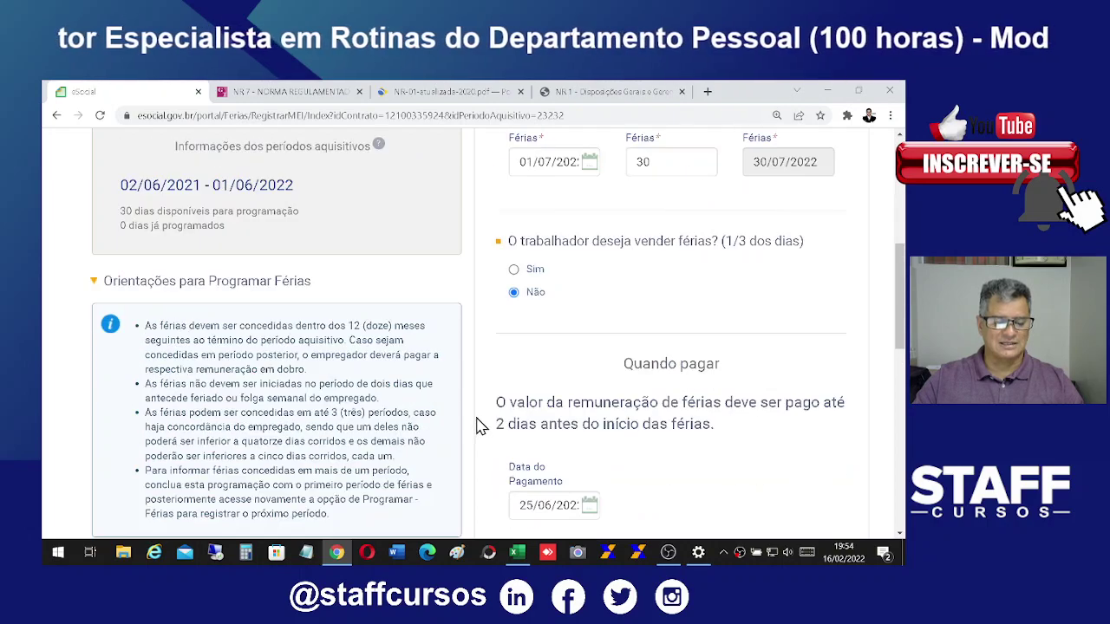
{"action": "scroll", "coordinate": [477, 425], "scroll_direction": "down", "scroll_amount": 10}
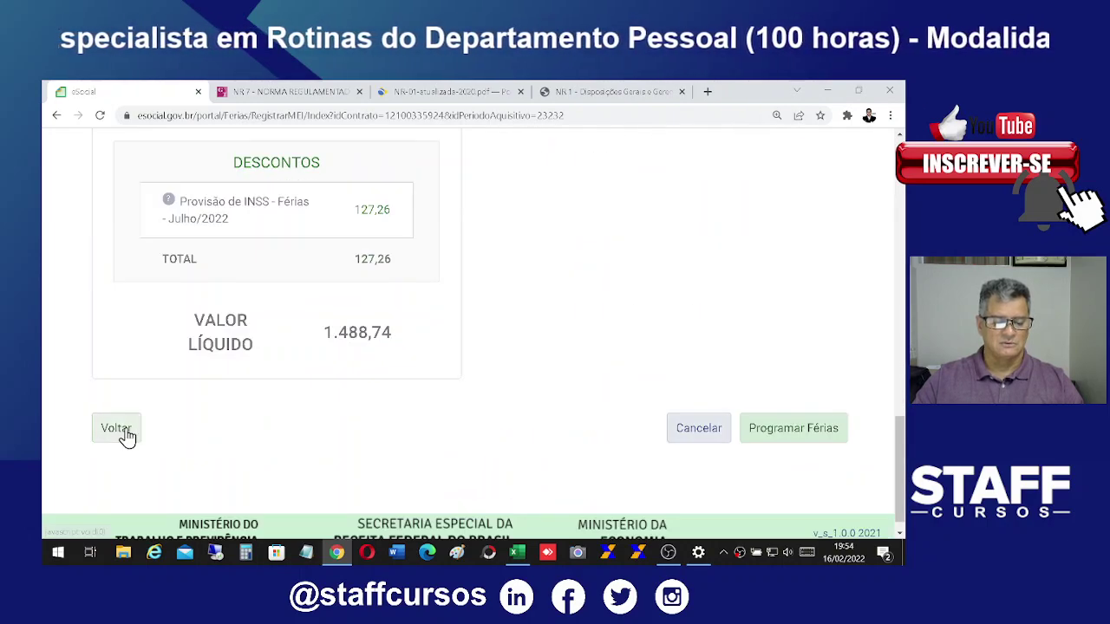
Step: Return to Gestão de Empregados, open the employee's record, and start Desligamento
{"action": "left_click", "coordinate": [121, 434]}
{"action": "scroll", "coordinate": [734, 421], "scroll_direction": "down", "scroll_amount": 3}
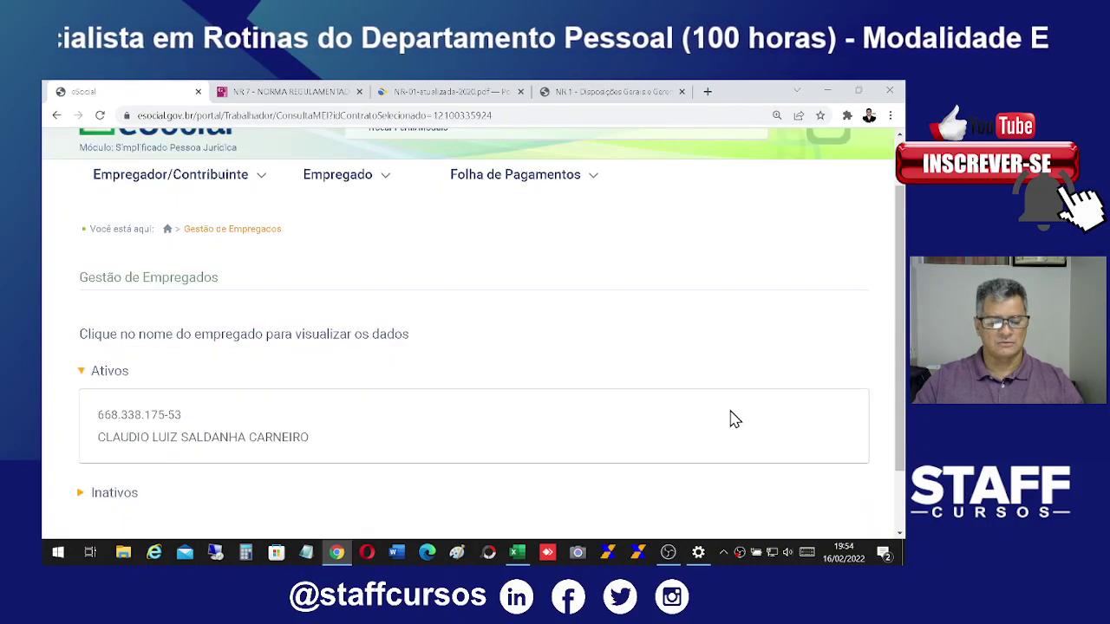
{"action": "left_click", "coordinate": [193, 361]}
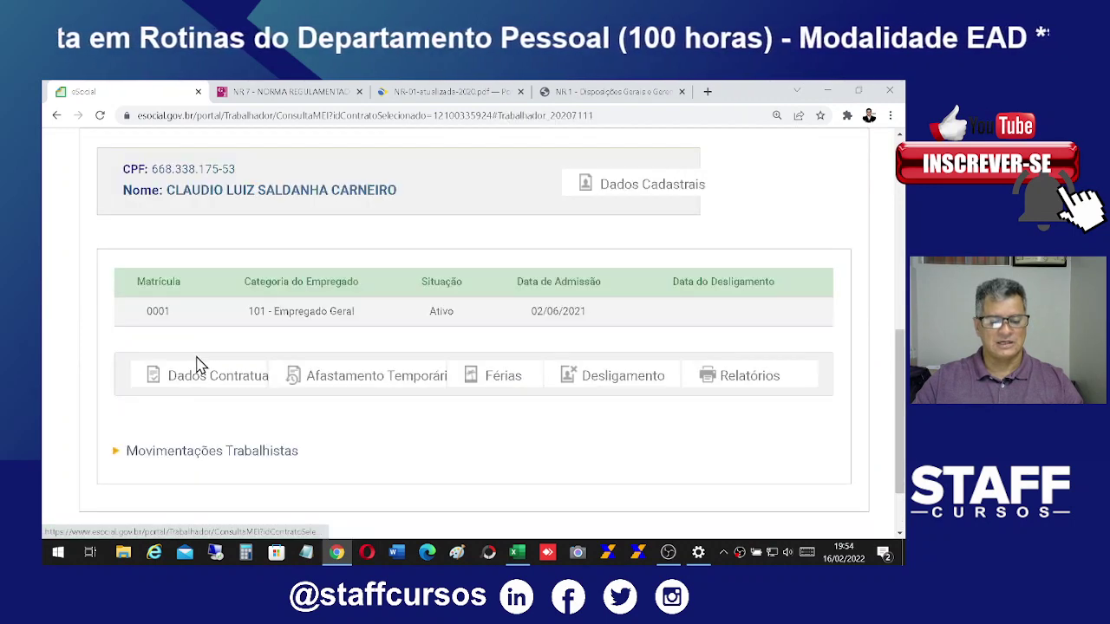
{"action": "left_click", "coordinate": [631, 378]}
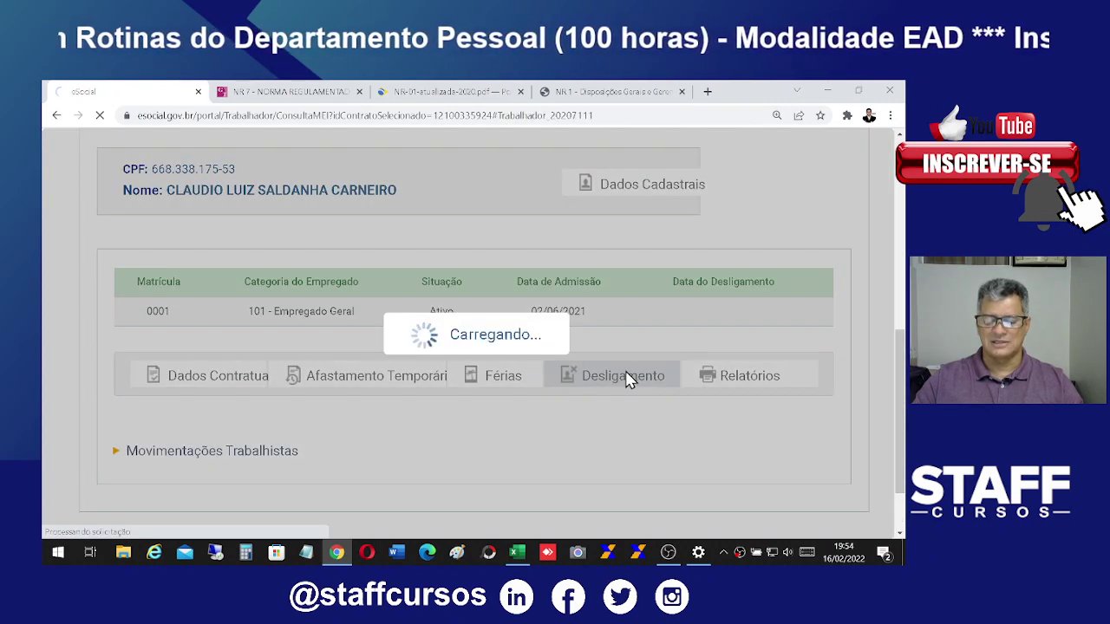
Step: Enter termination date 16/02/2022 and choose 'do empregador, sem justa causa' as the reason
{"action": "scroll", "coordinate": [659, 386], "scroll_direction": "down", "scroll_amount": 3}
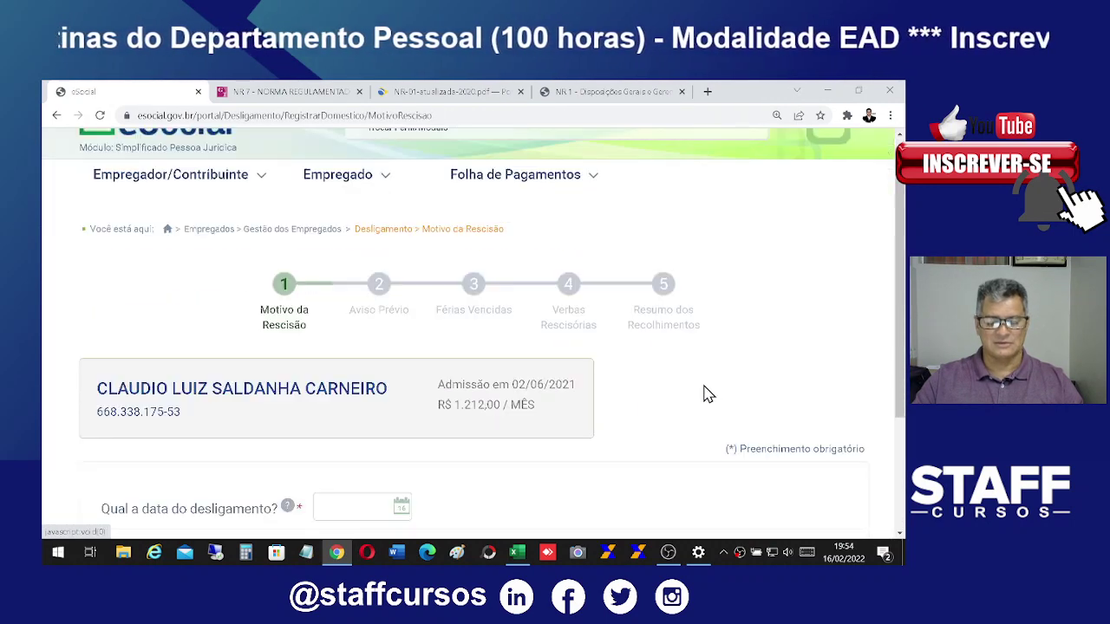
{"action": "scroll", "coordinate": [748, 403], "scroll_direction": "up", "scroll_amount": 1}
{"action": "left_click", "coordinate": [353, 383]}
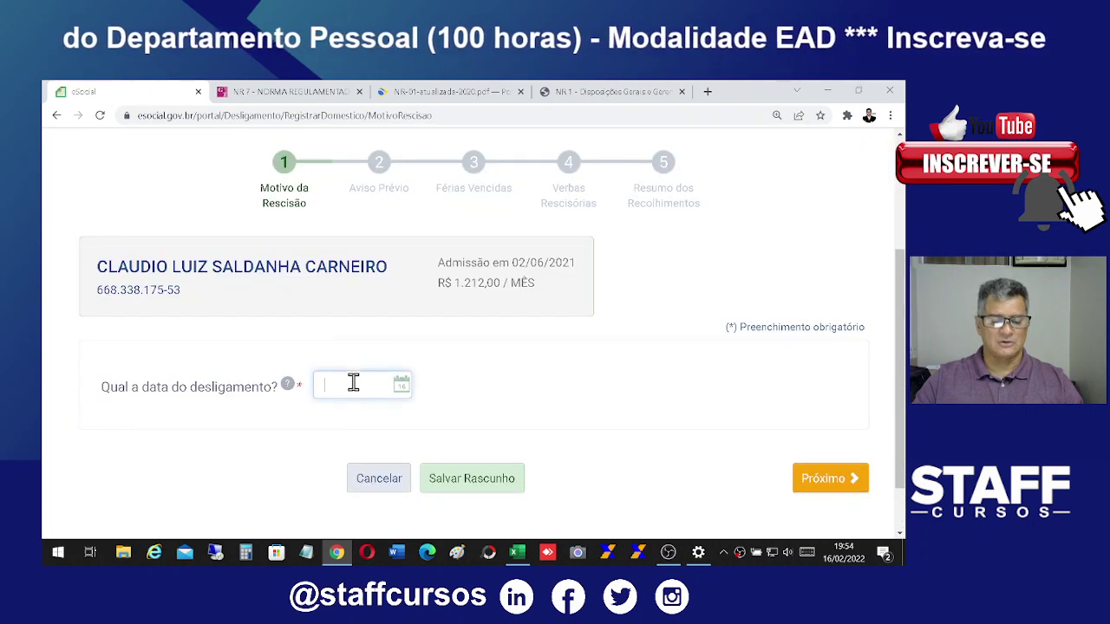
{"action": "type", "text": "16/02/2022"}
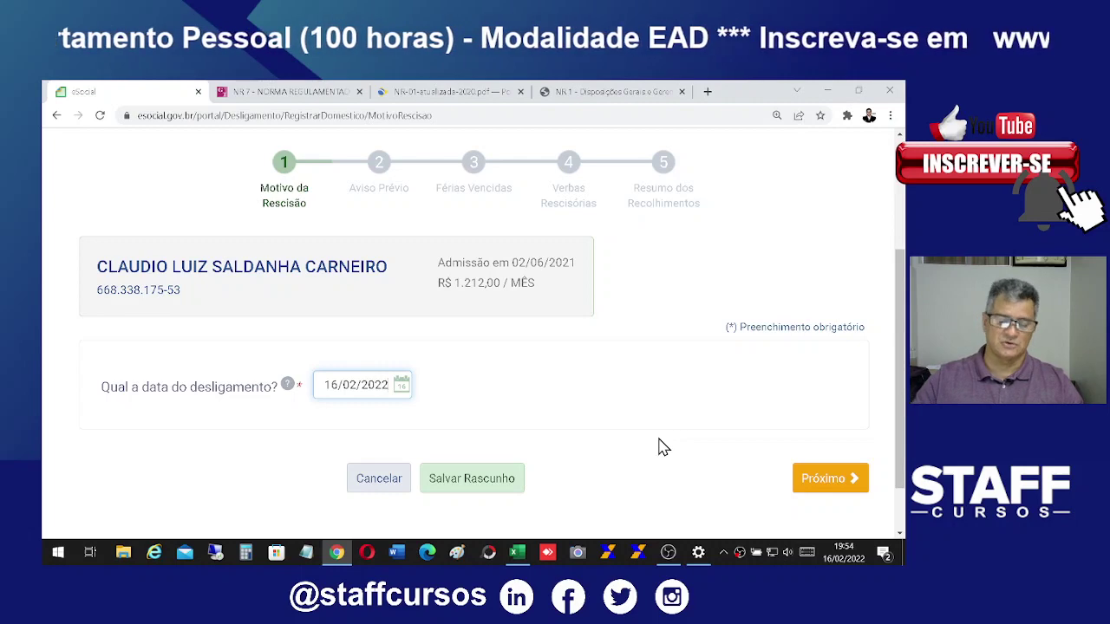
{"action": "left_click", "coordinate": [825, 478]}
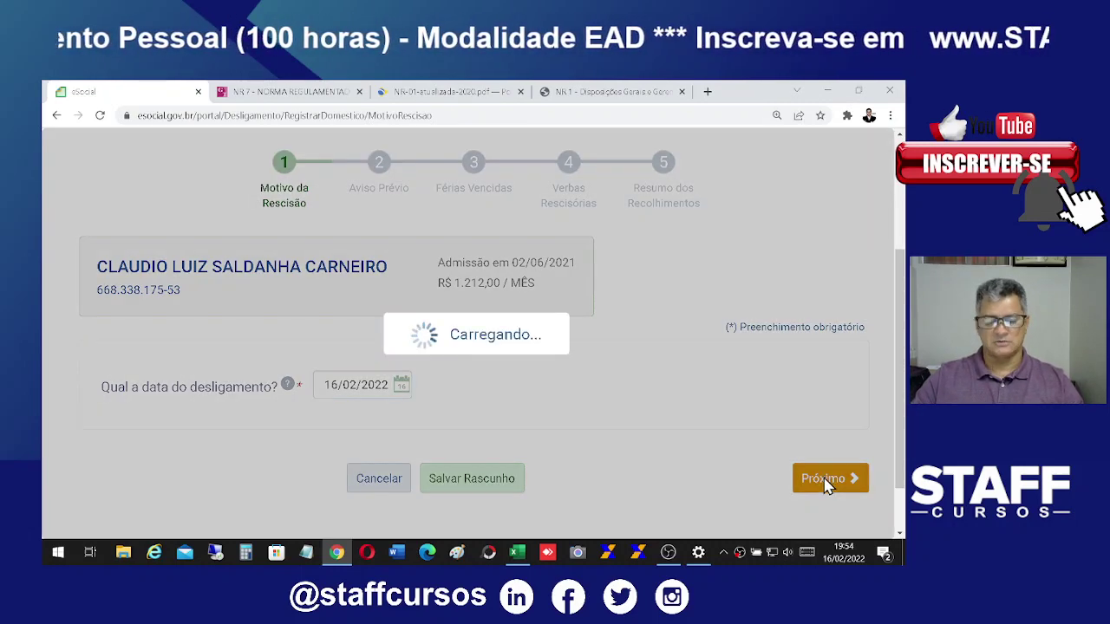
{"action": "scroll", "coordinate": [703, 387], "scroll_direction": "down", "scroll_amount": 3}
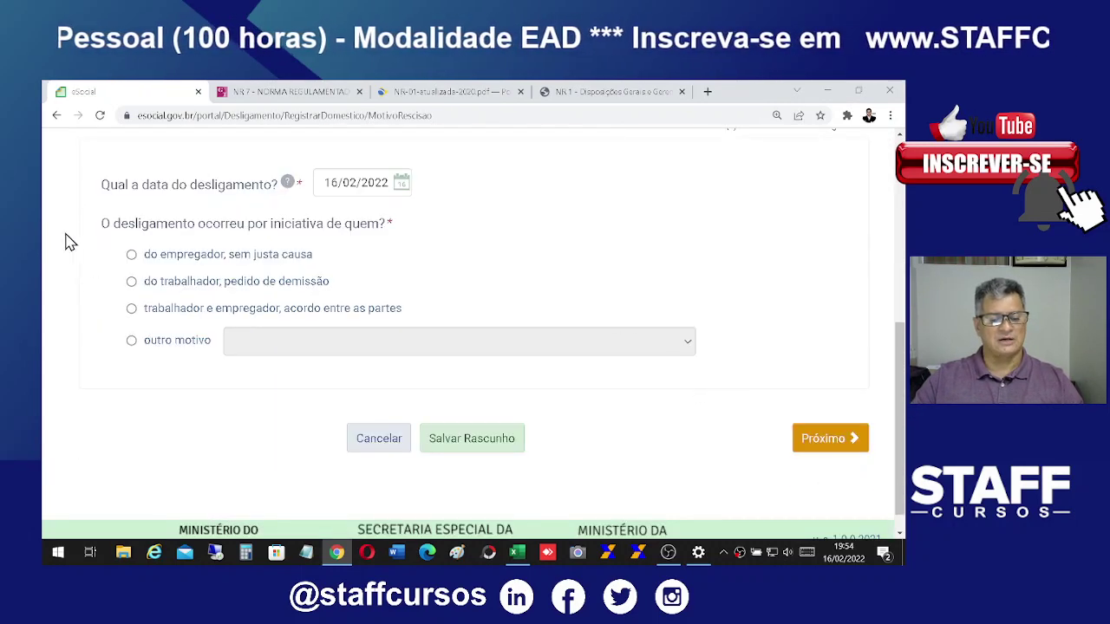
{"action": "left_click", "coordinate": [131, 257]}
{"action": "scroll", "coordinate": [833, 486], "scroll_direction": "down", "scroll_amount": 1}
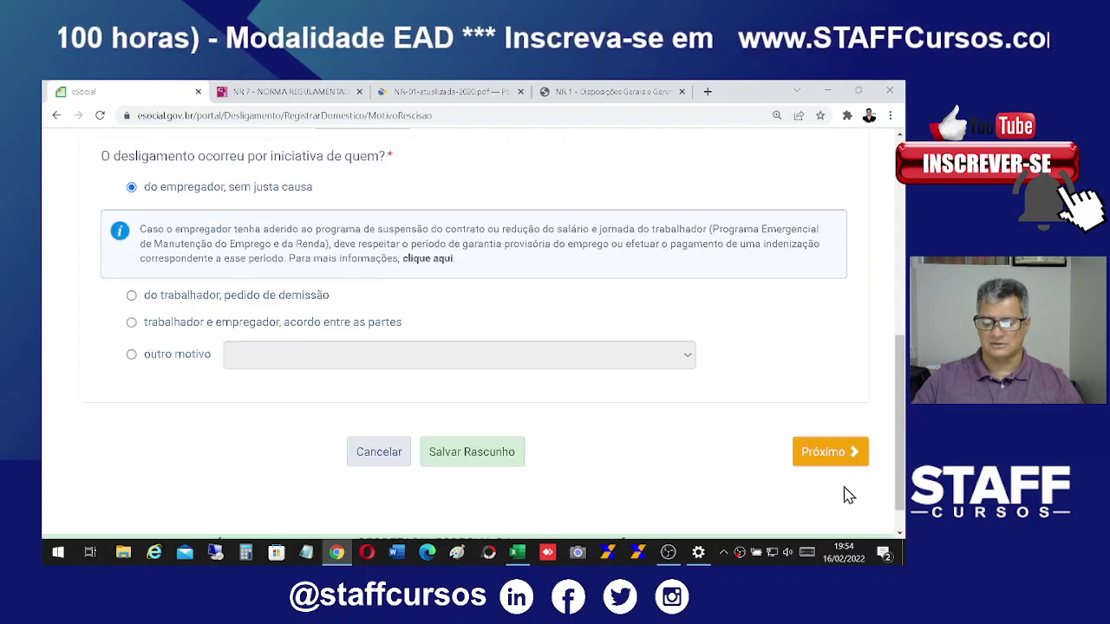
{"action": "left_click", "coordinate": [839, 467]}
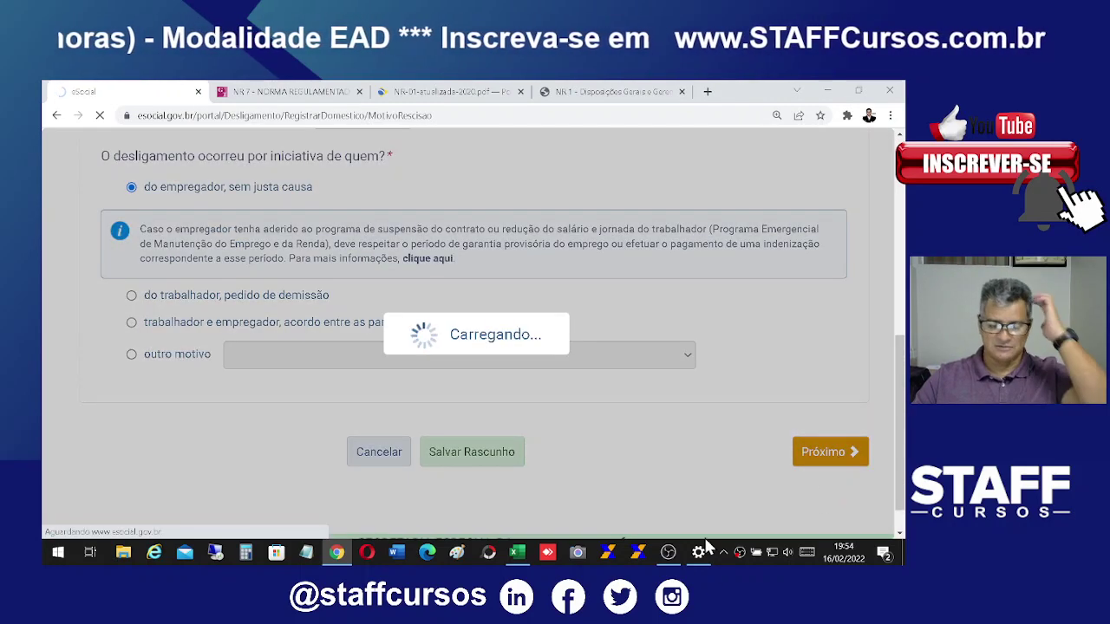
Step: Compare Trabalhado with Indenizado, leaving the 30-day notice as Indenizado, and continue
{"action": "scroll", "coordinate": [833, 420], "scroll_direction": "down", "scroll_amount": 3}
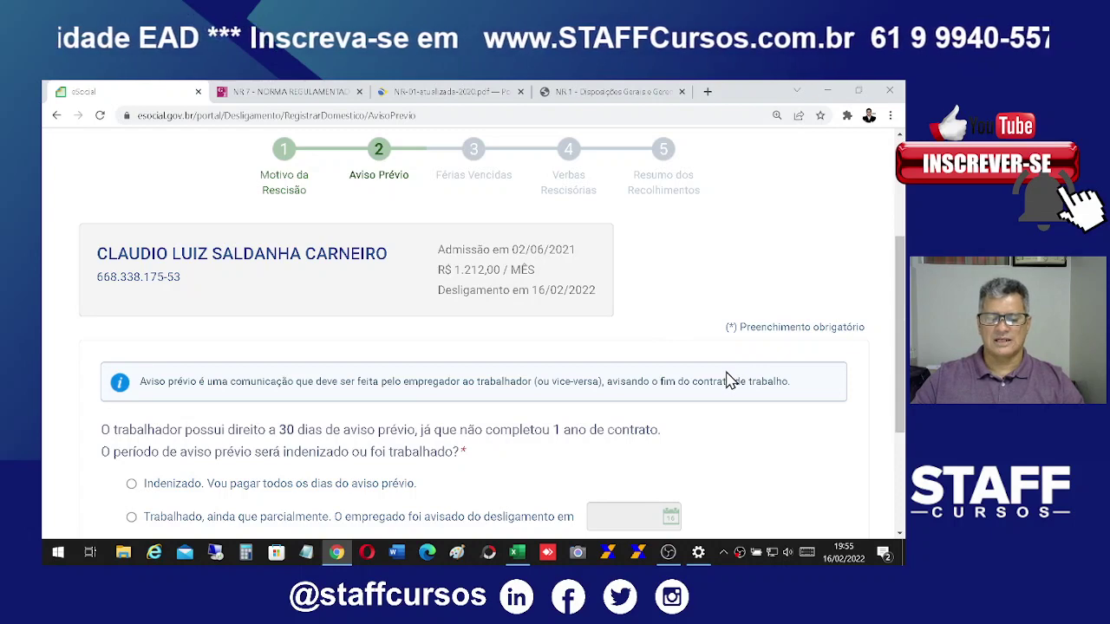
{"action": "left_click_drag", "start_coordinate": [538, 289], "coordinate": [616, 303]}
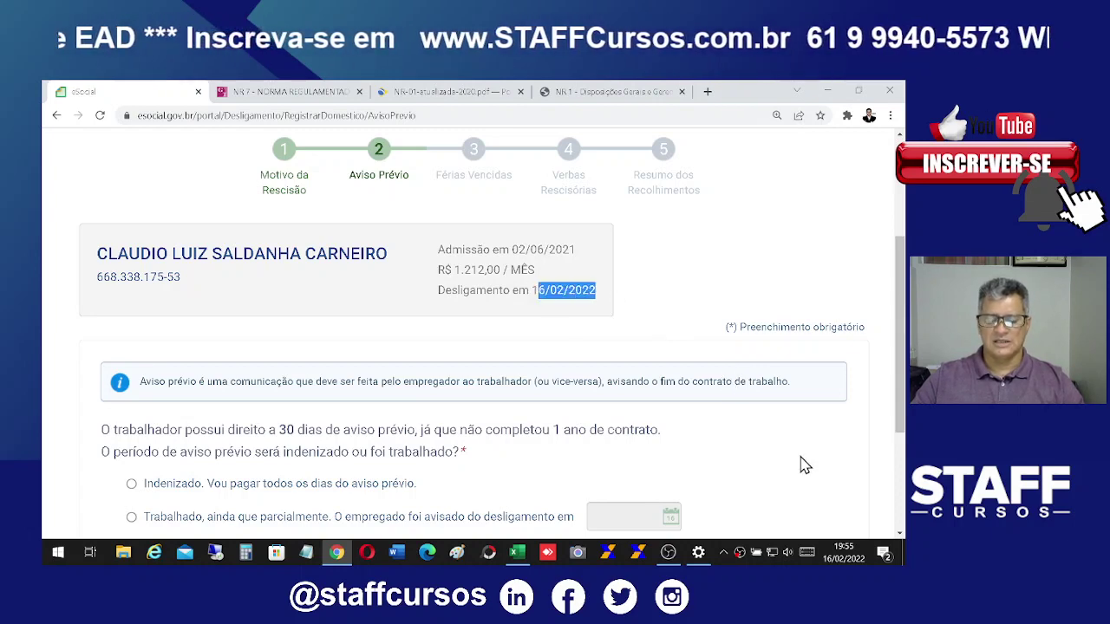
{"action": "scroll", "coordinate": [805, 456], "scroll_direction": "down", "scroll_amount": 2}
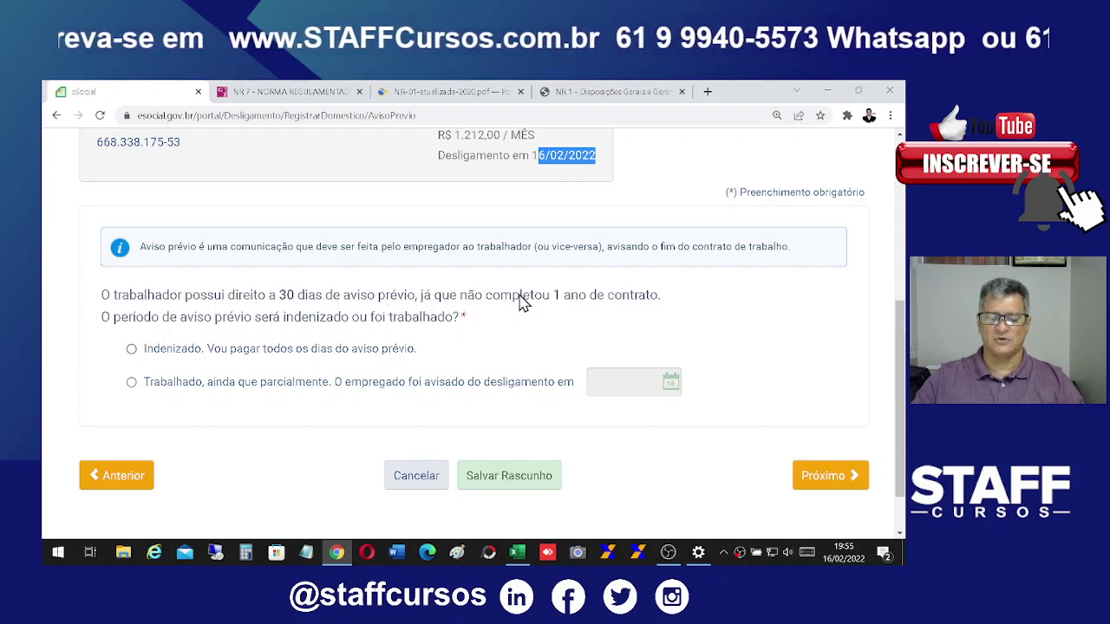
{"action": "left_click_drag", "start_coordinate": [435, 297], "coordinate": [652, 308]}
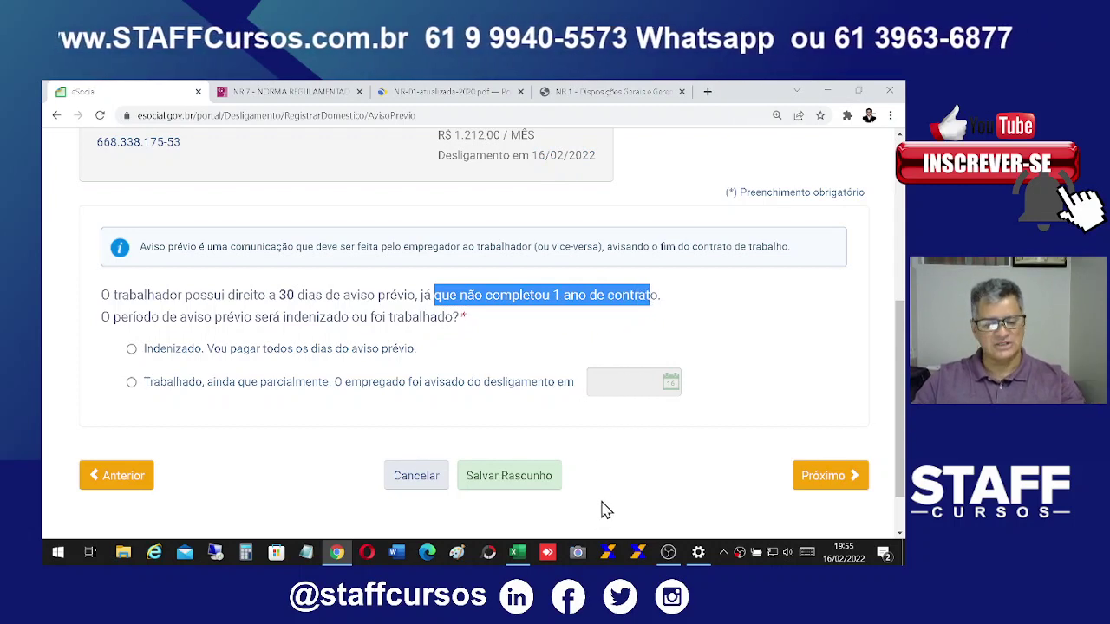
{"action": "double_click", "coordinate": [135, 317]}
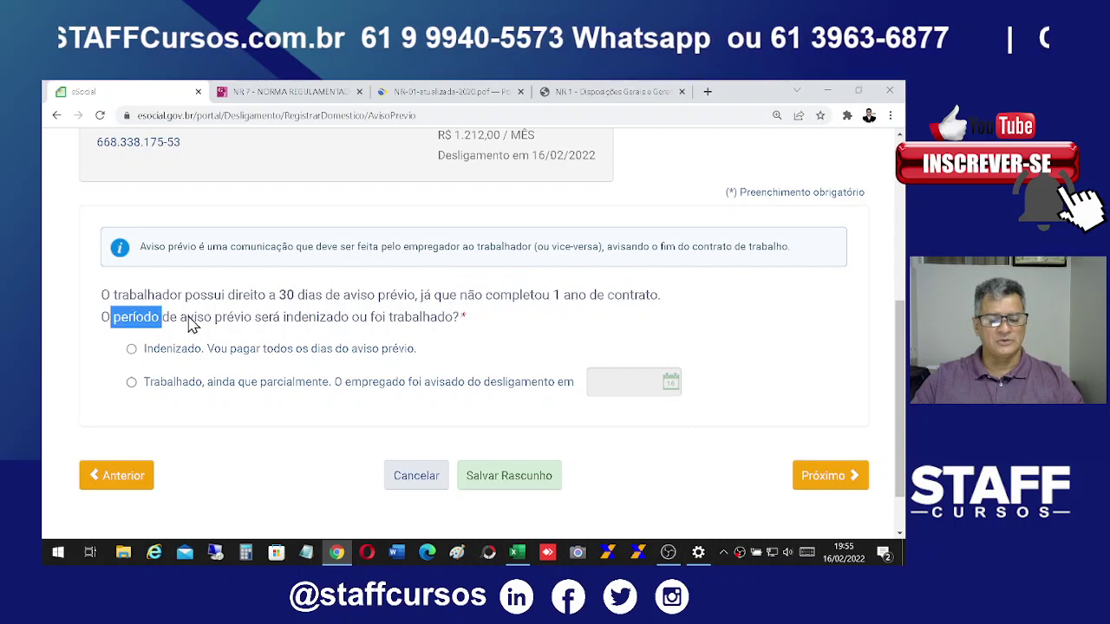
{"action": "left_click_drag", "start_coordinate": [193, 323], "coordinate": [478, 318]}
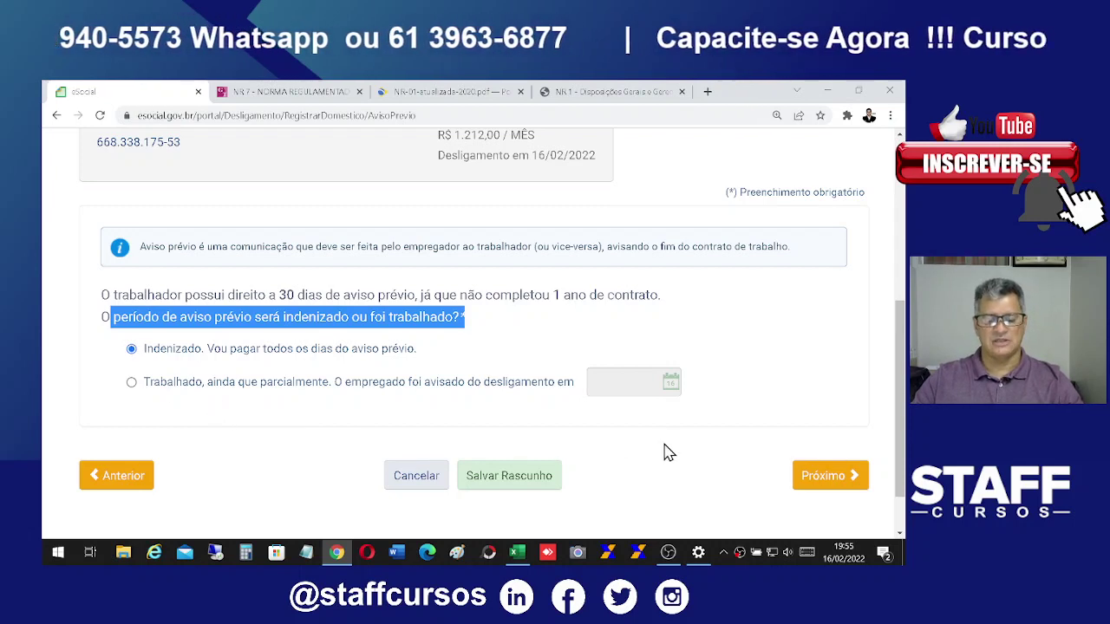
{"action": "left_click", "coordinate": [132, 384]}
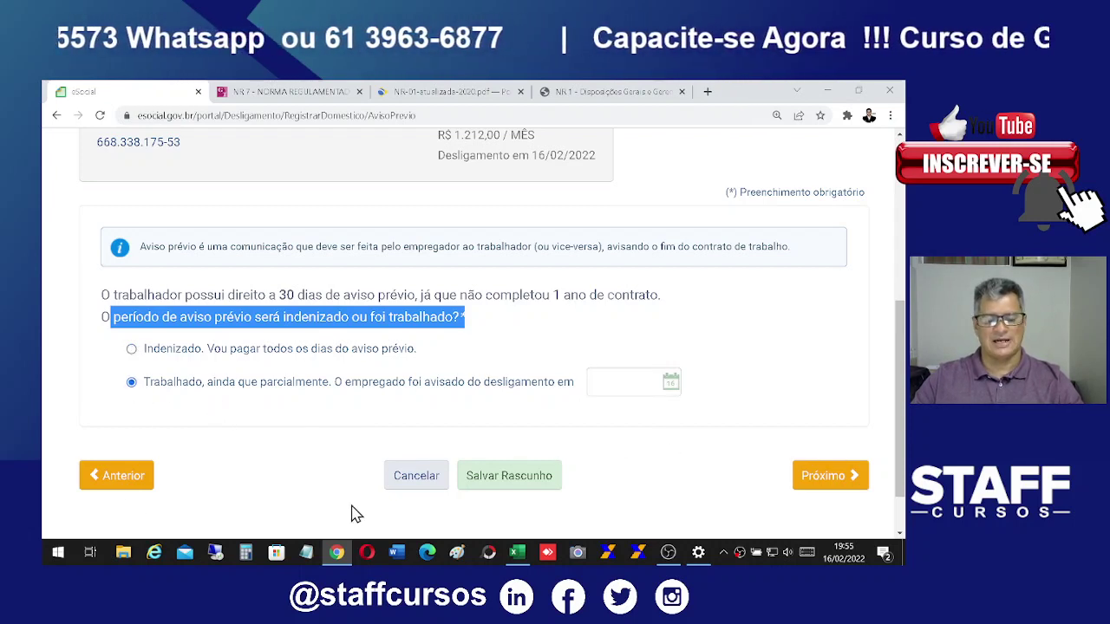
{"action": "left_click_drag", "start_coordinate": [335, 382], "coordinate": [572, 387]}
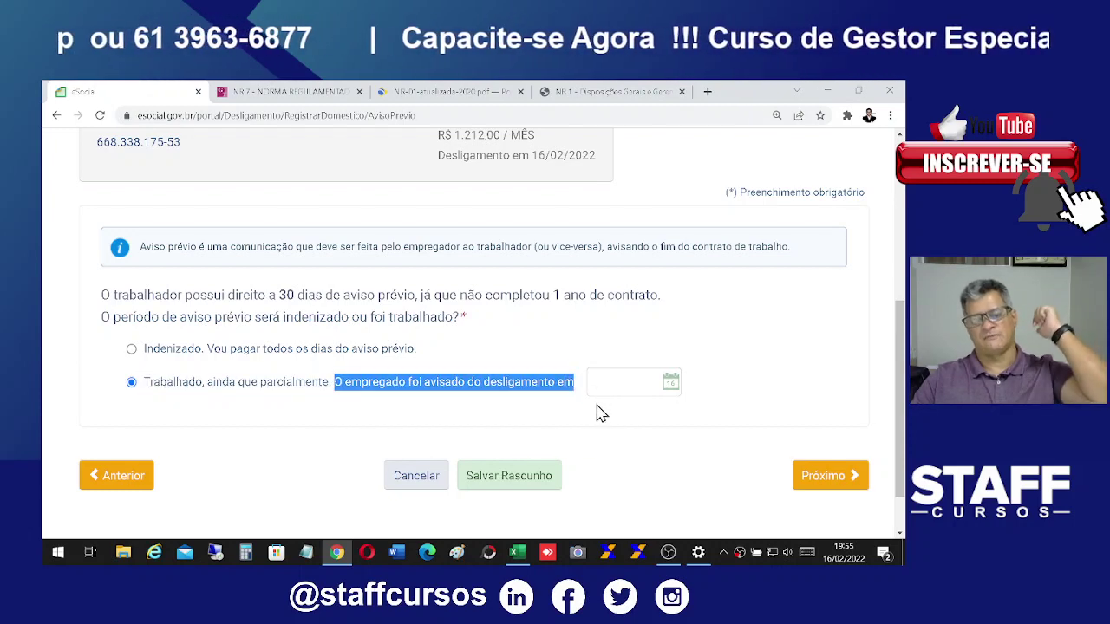
{"action": "left_click", "coordinate": [132, 351]}
{"action": "left_click", "coordinate": [852, 482]}
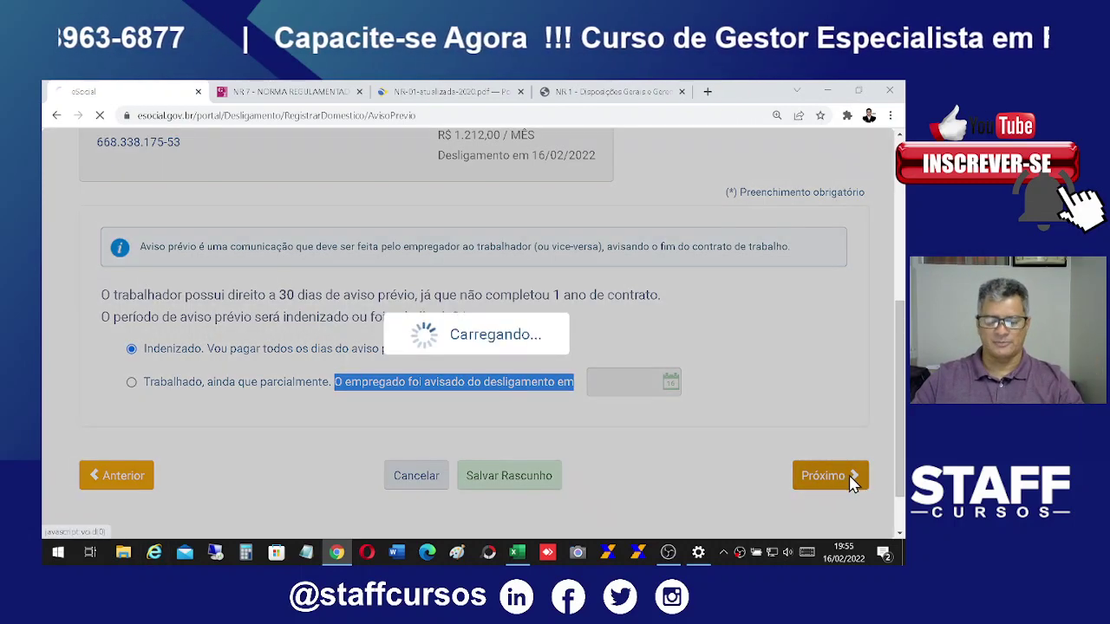
Step: Continue past Férias Vencidas, which shows no overdue unpaid vacation
{"action": "scroll", "coordinate": [835, 392], "scroll_direction": "down", "scroll_amount": 3}
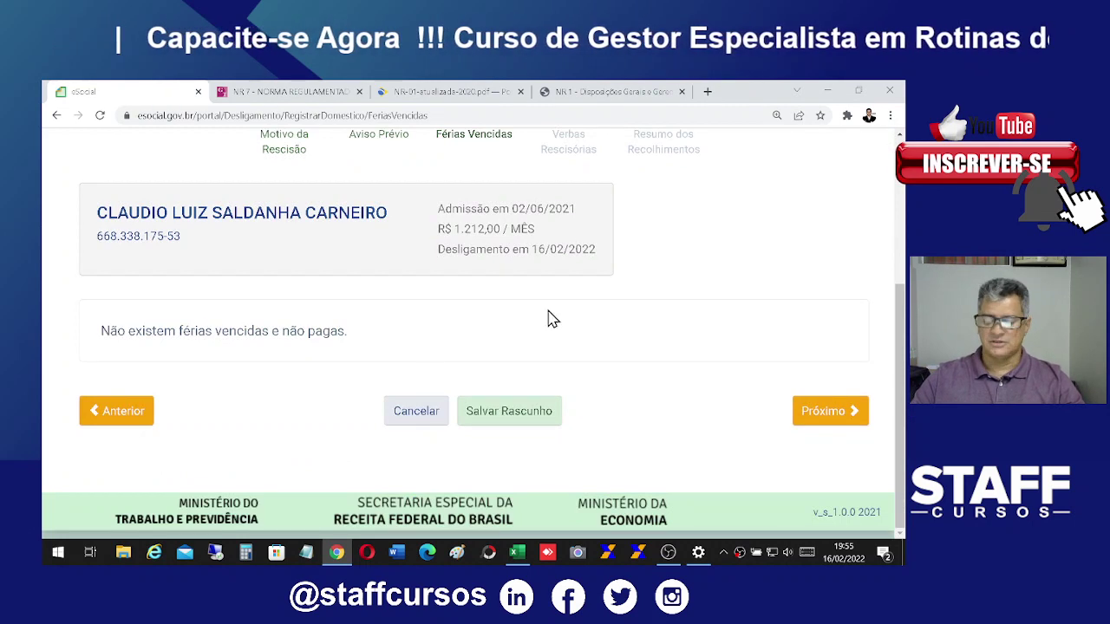
{"action": "left_click", "coordinate": [853, 414]}
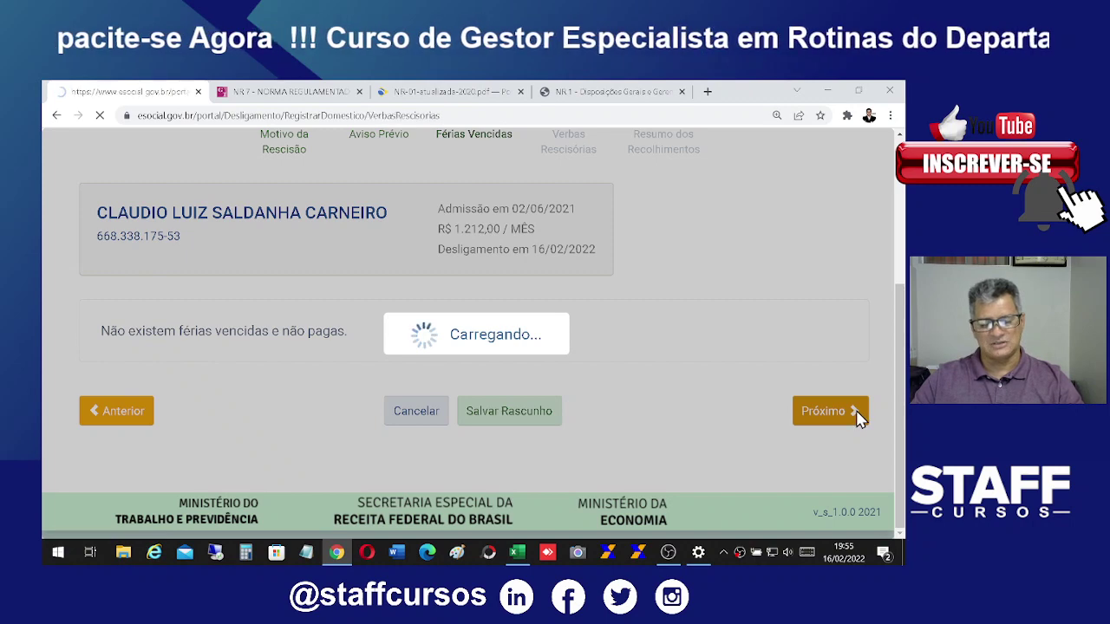
Step: Review the severance rows: 30 days indemnified notice, 13th salary and vacation on notice
{"action": "scroll", "coordinate": [803, 373], "scroll_direction": "down", "scroll_amount": 5}
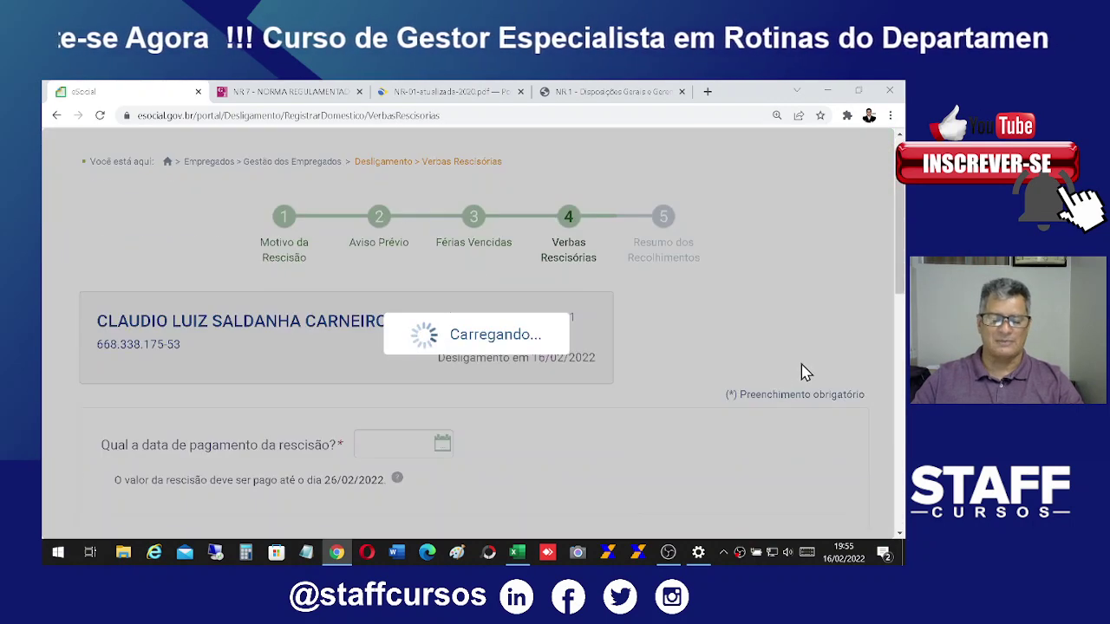
{"action": "scroll", "coordinate": [801, 364], "scroll_direction": "down", "scroll_amount": 3}
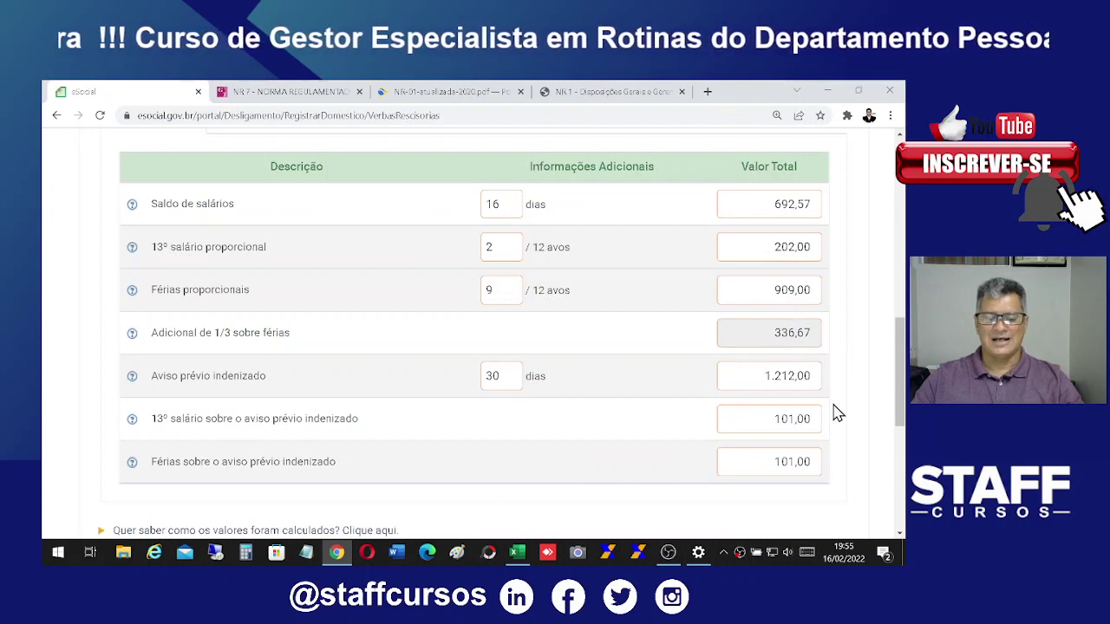
{"action": "scroll", "coordinate": [865, 348], "scroll_direction": "down", "scroll_amount": 1}
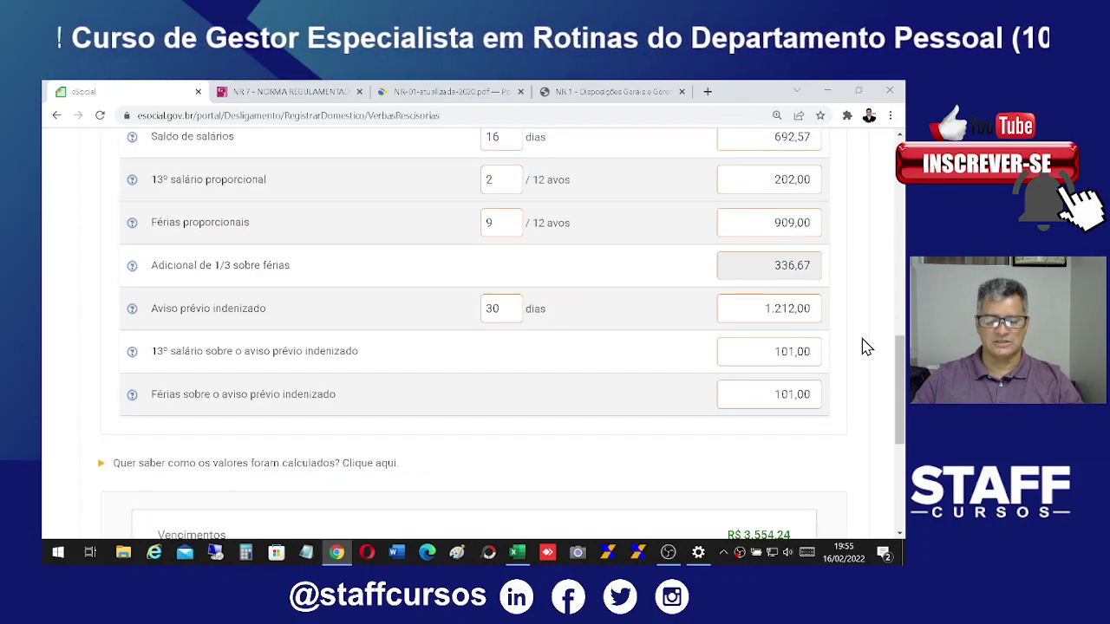
{"action": "scroll", "coordinate": [865, 348], "scroll_direction": "up", "scroll_amount": 1}
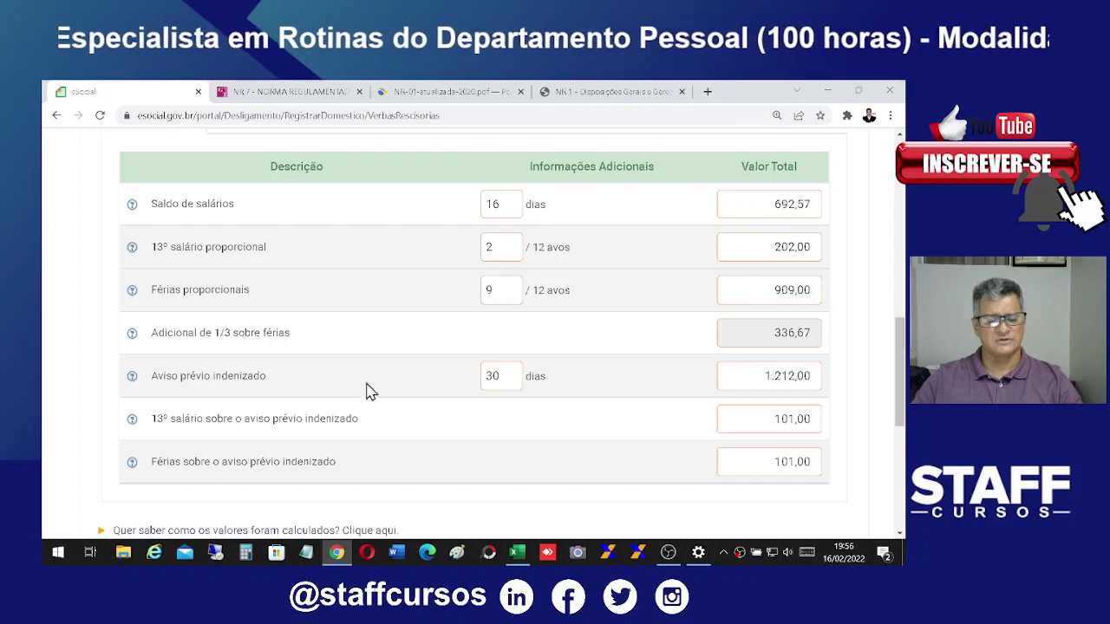
{"action": "double_click", "coordinate": [501, 375]}
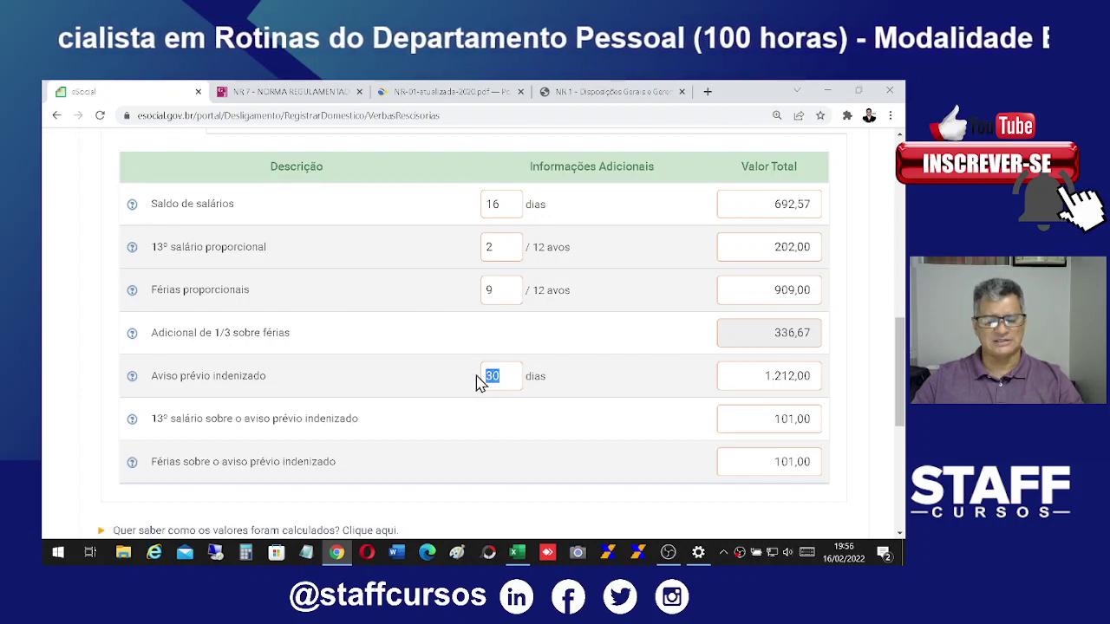
{"action": "left_click_drag", "start_coordinate": [157, 421], "coordinate": [369, 422]}
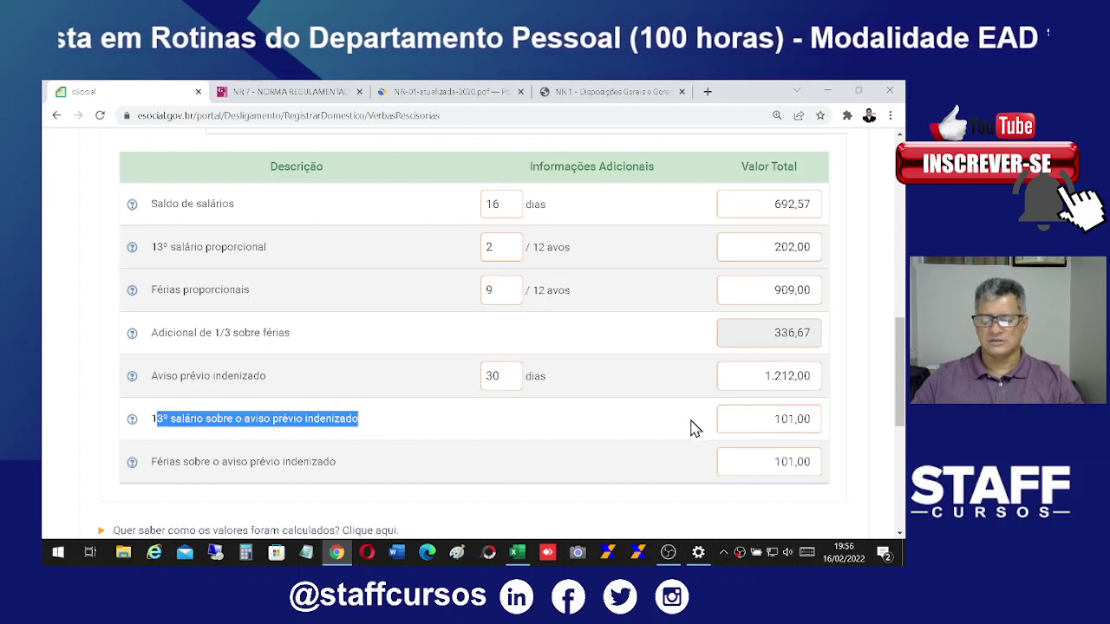
{"action": "scroll", "coordinate": [862, 440], "scroll_direction": "down", "scroll_amount": 1}
{"action": "left_click_drag", "start_coordinate": [149, 394], "coordinate": [362, 408]}
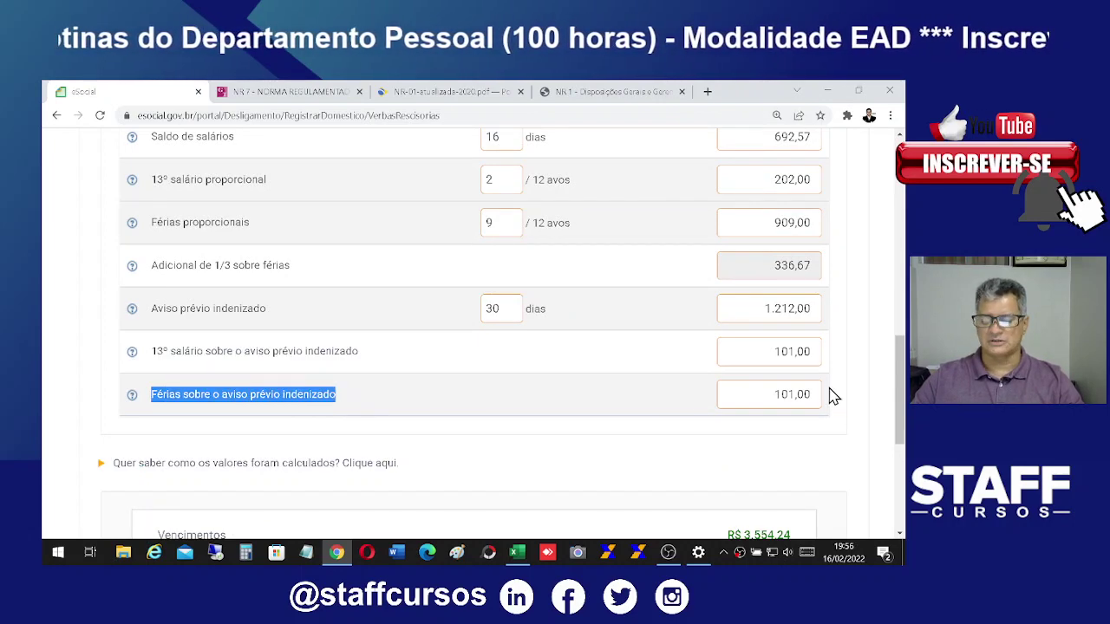
{"action": "scroll", "coordinate": [837, 390], "scroll_direction": "up", "scroll_amount": 5}
{"action": "scroll", "coordinate": [839, 386], "scroll_direction": "down", "scroll_amount": 6}
{"action": "scroll", "coordinate": [839, 385], "scroll_direction": "down", "scroll_amount": 3}
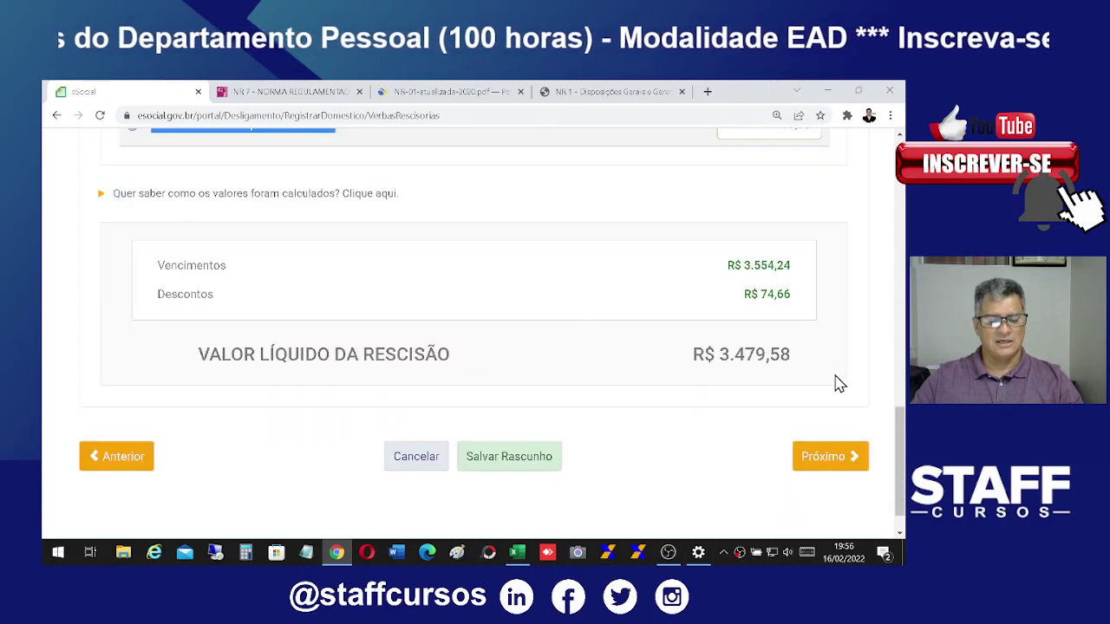
{"action": "scroll", "coordinate": [817, 369], "scroll_direction": "up", "scroll_amount": 2}
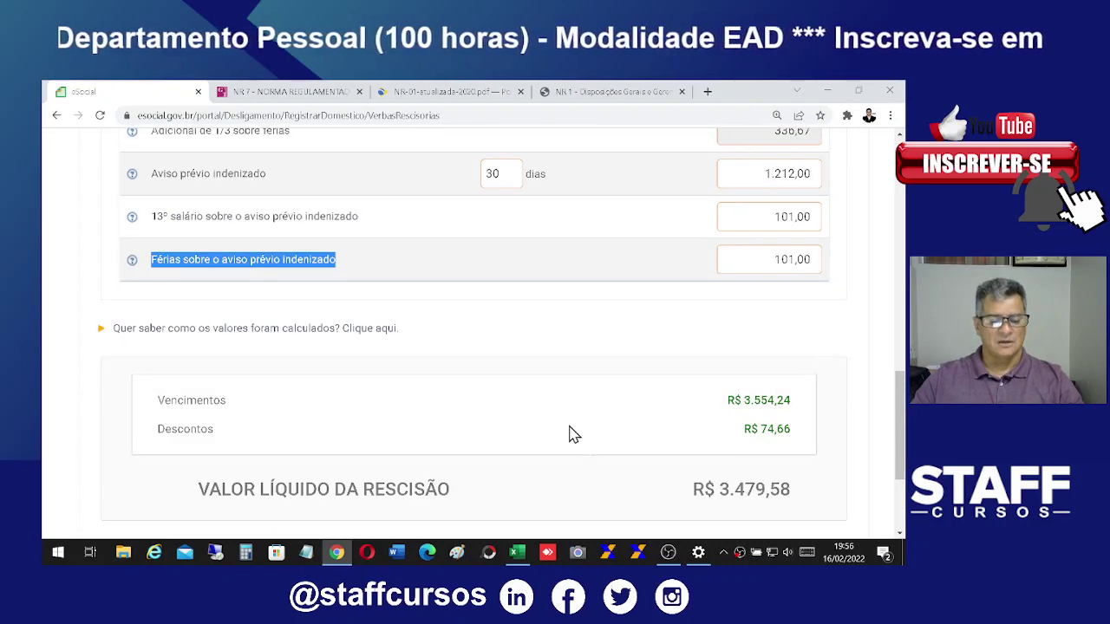
Step: Expand 'Quer saber como os valores foram calculados?' to show the calculation formulas
{"action": "left_click", "coordinate": [186, 330]}
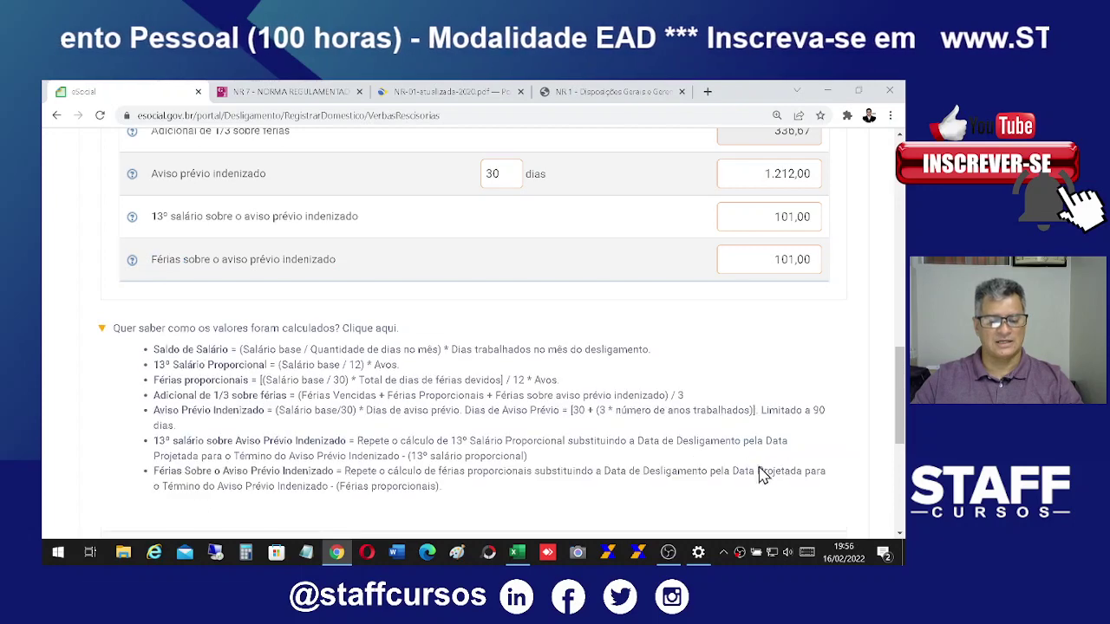
{"action": "scroll", "coordinate": [718, 431], "scroll_direction": "down", "scroll_amount": 2}
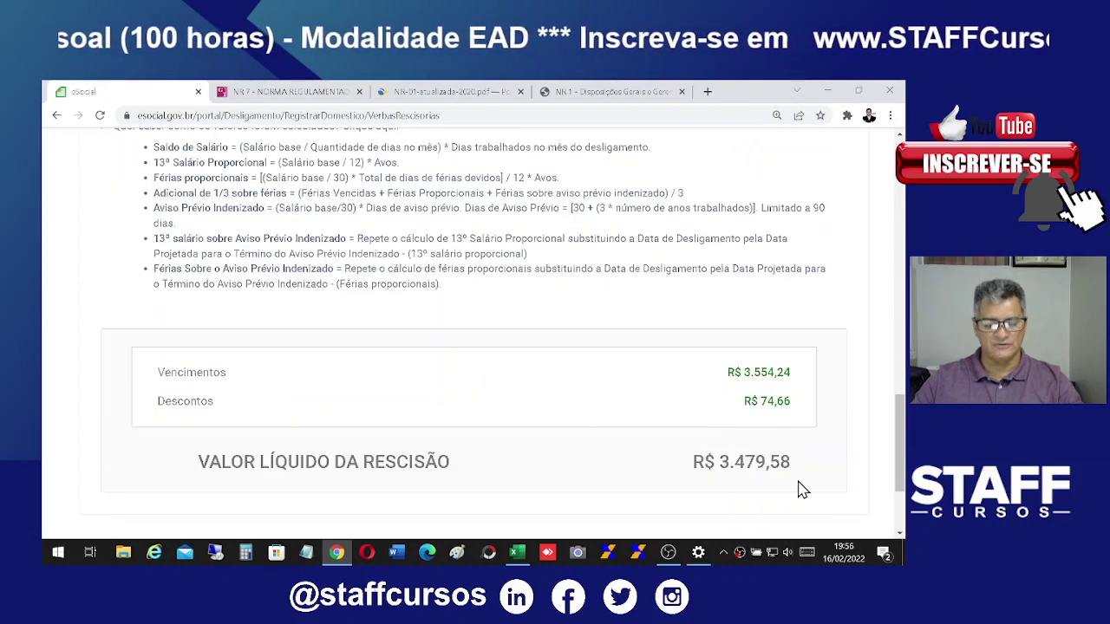
{"action": "scroll", "coordinate": [802, 490], "scroll_direction": "down", "scroll_amount": 1}
{"action": "scroll", "coordinate": [785, 484], "scroll_direction": "up", "scroll_amount": 8}
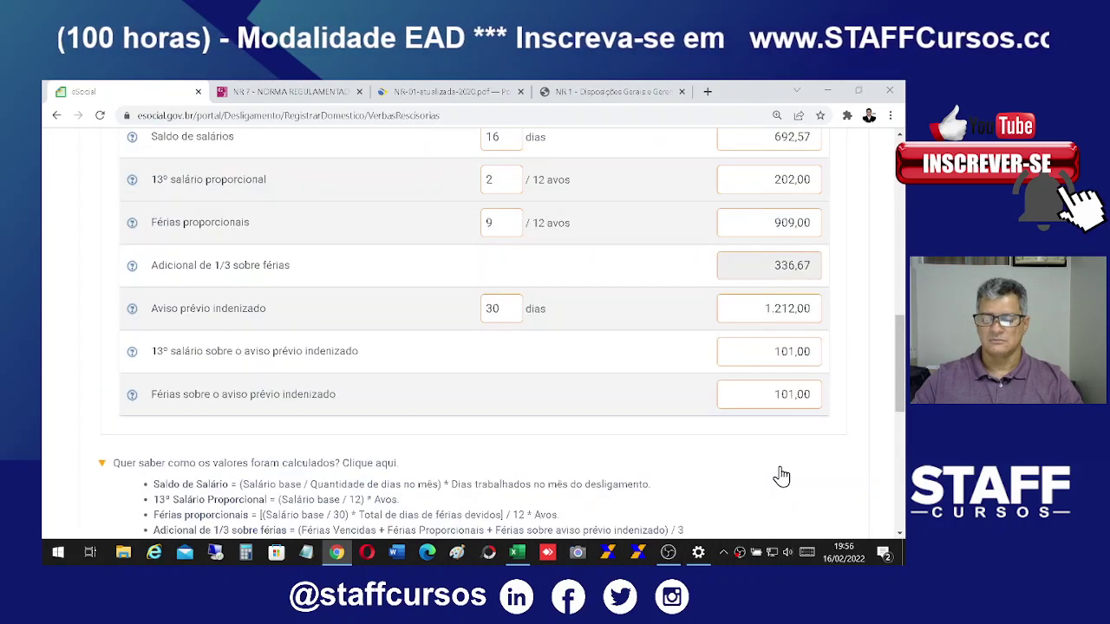
{"action": "scroll", "coordinate": [780, 465], "scroll_direction": "up", "scroll_amount": 2}
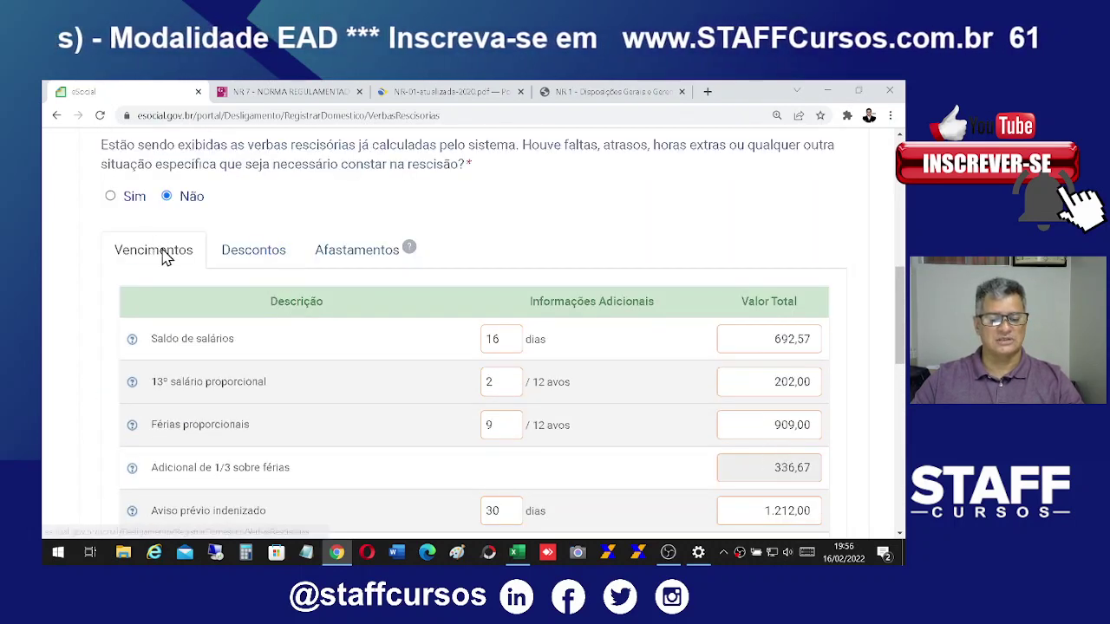
{"action": "left_click", "coordinate": [261, 268]}
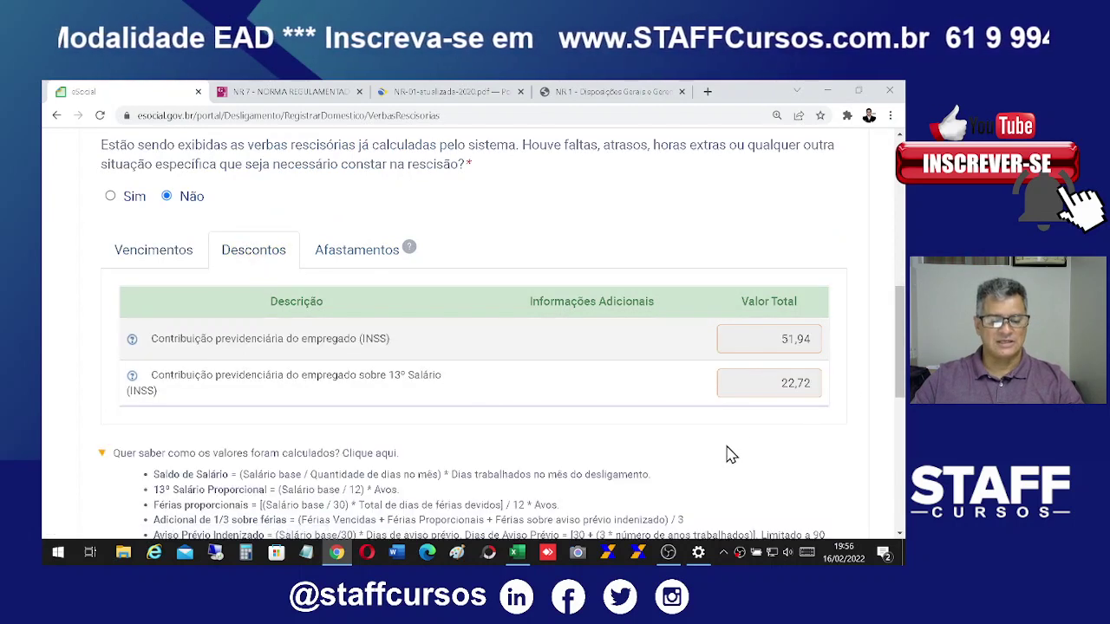
{"action": "left_click_drag", "start_coordinate": [163, 336], "coordinate": [770, 332]}
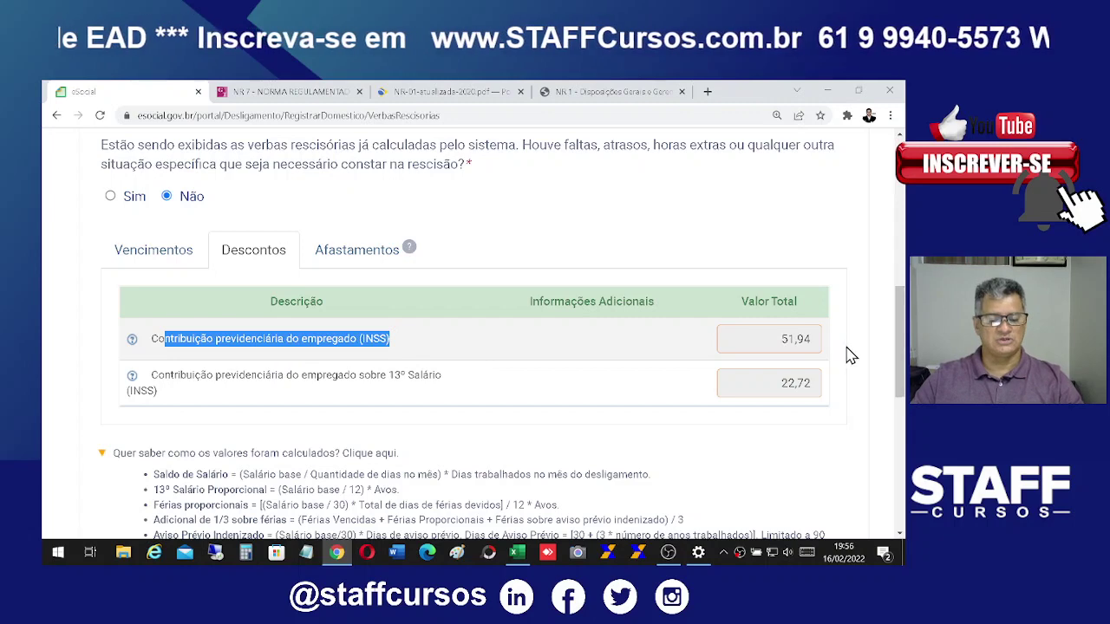
{"action": "left_click_drag", "start_coordinate": [201, 375], "coordinate": [798, 409]}
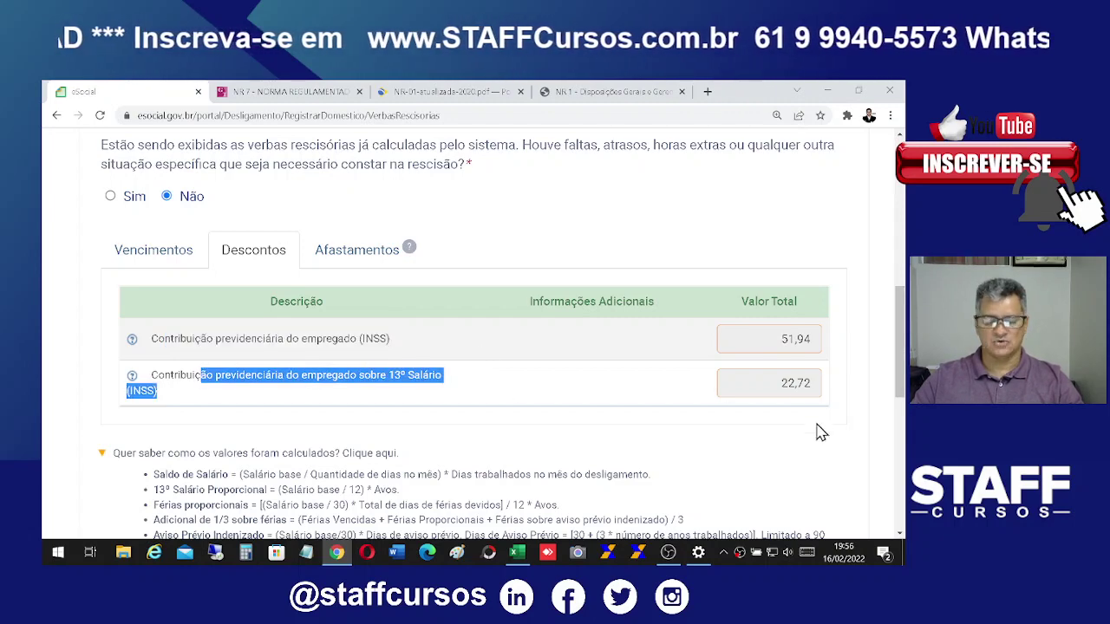
{"action": "scroll", "coordinate": [826, 477], "scroll_direction": "down", "scroll_amount": 3}
{"action": "scroll", "coordinate": [824, 465], "scroll_direction": "down", "scroll_amount": 7}
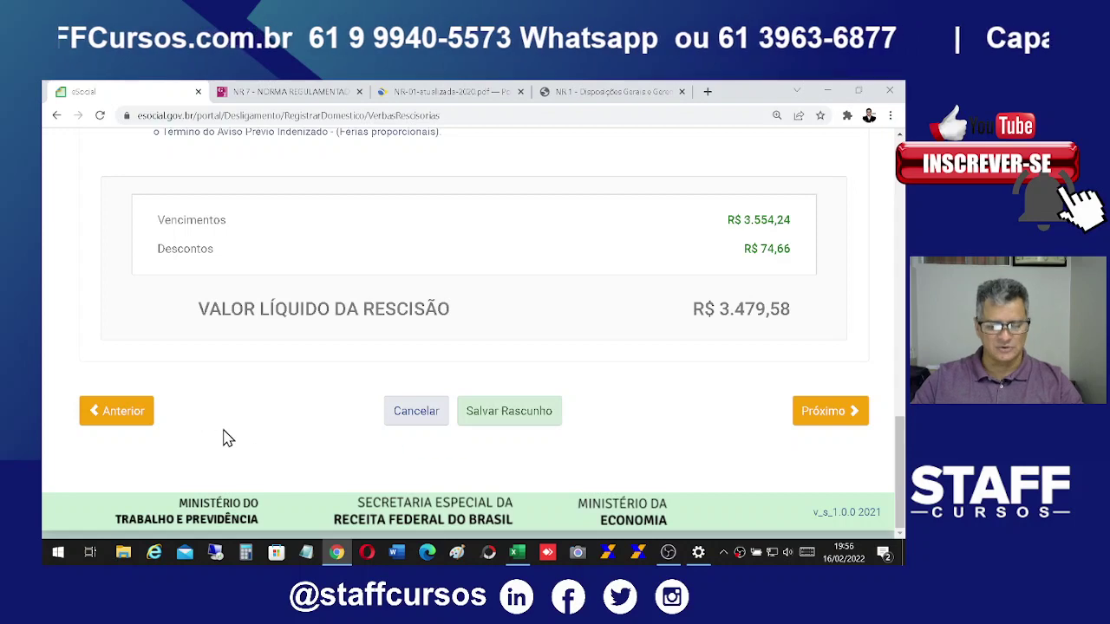
{"action": "scroll", "coordinate": [468, 423], "scroll_direction": "up", "scroll_amount": 2}
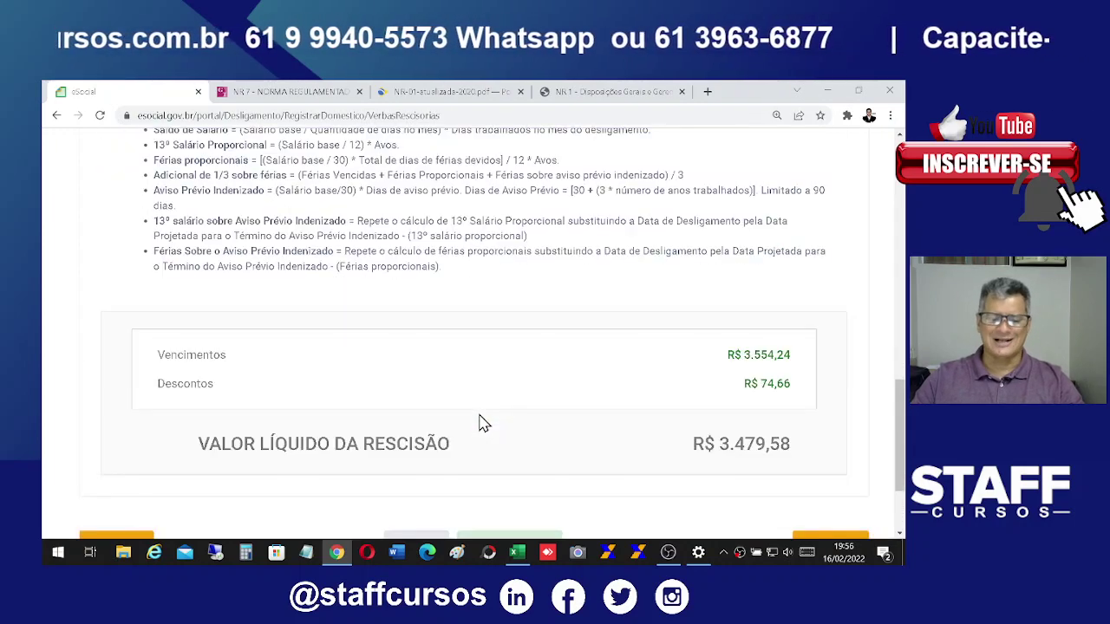
{"action": "scroll", "coordinate": [484, 422], "scroll_direction": "down", "scroll_amount": 2}
Step: Cancel the termination unsaved and land back on Gestão de Empregados with the active employee
{"action": "left_click", "coordinate": [412, 420]}
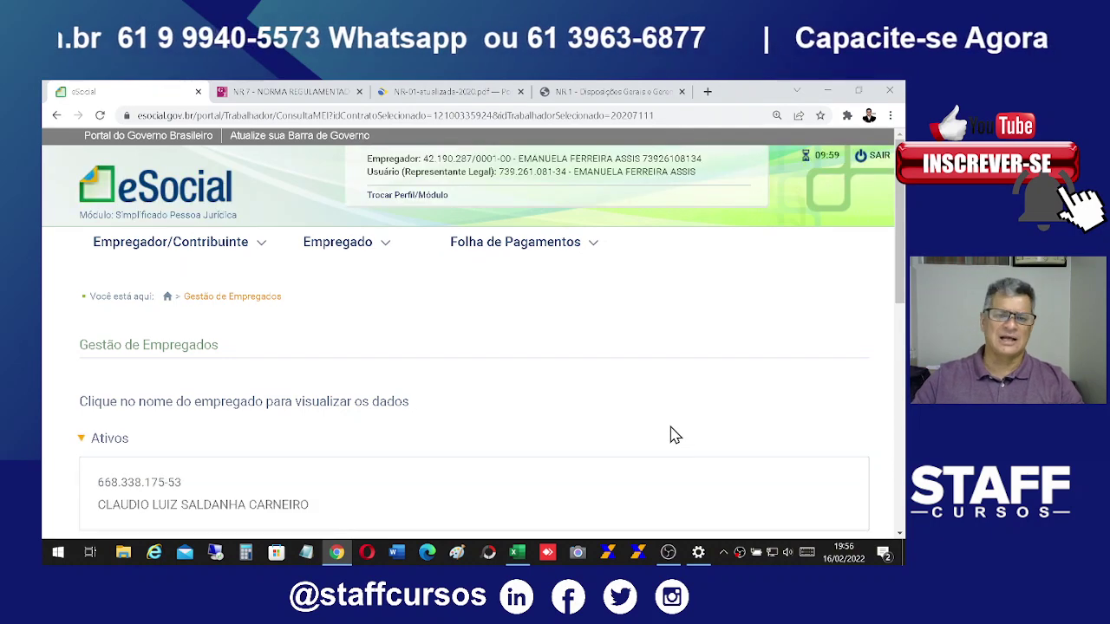
{"action": "scroll", "coordinate": [665, 442], "scroll_direction": "down", "scroll_amount": 1}
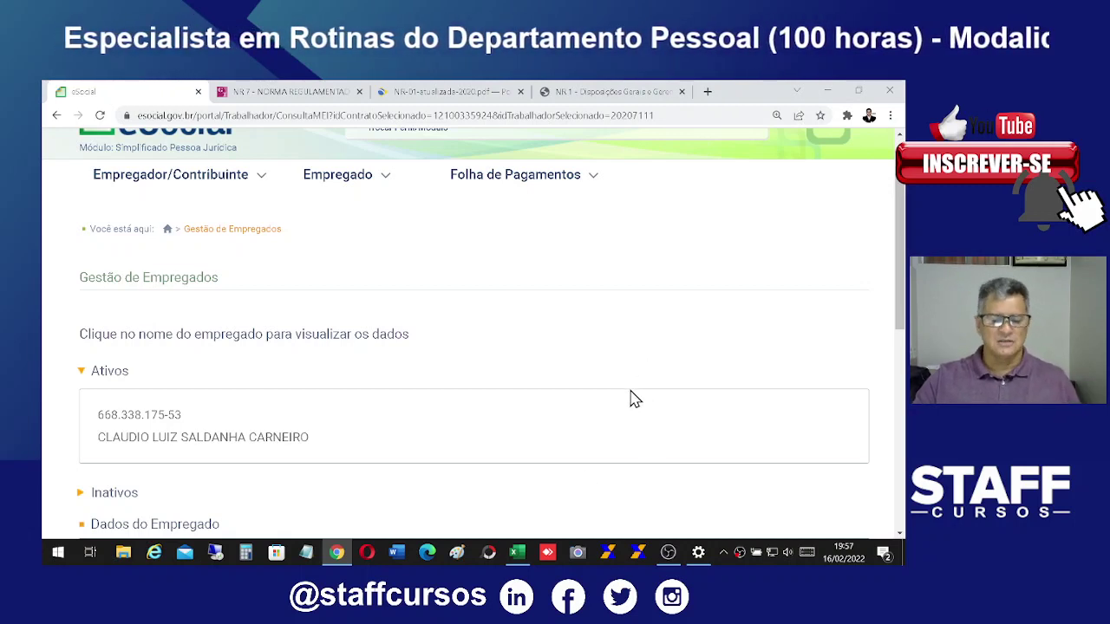
{"action": "mouse_move", "coordinate": [347, 165]}
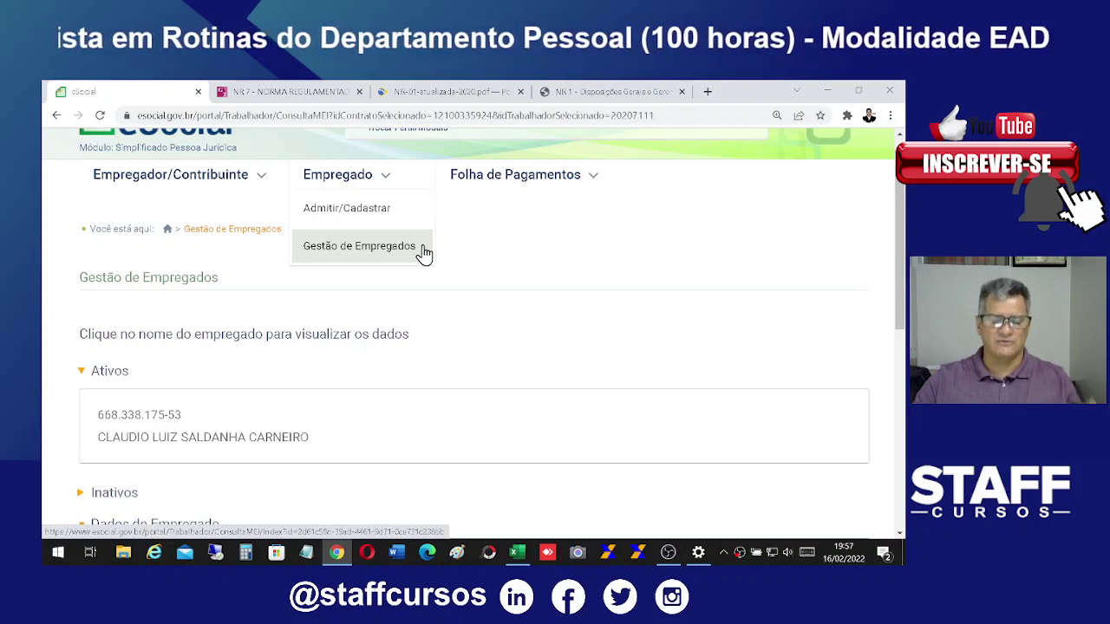
Step: Save the employee's Histórico de Movimentações Trabalhistas report to Downloads as a PDF and open it
{"action": "left_click", "coordinate": [243, 440]}
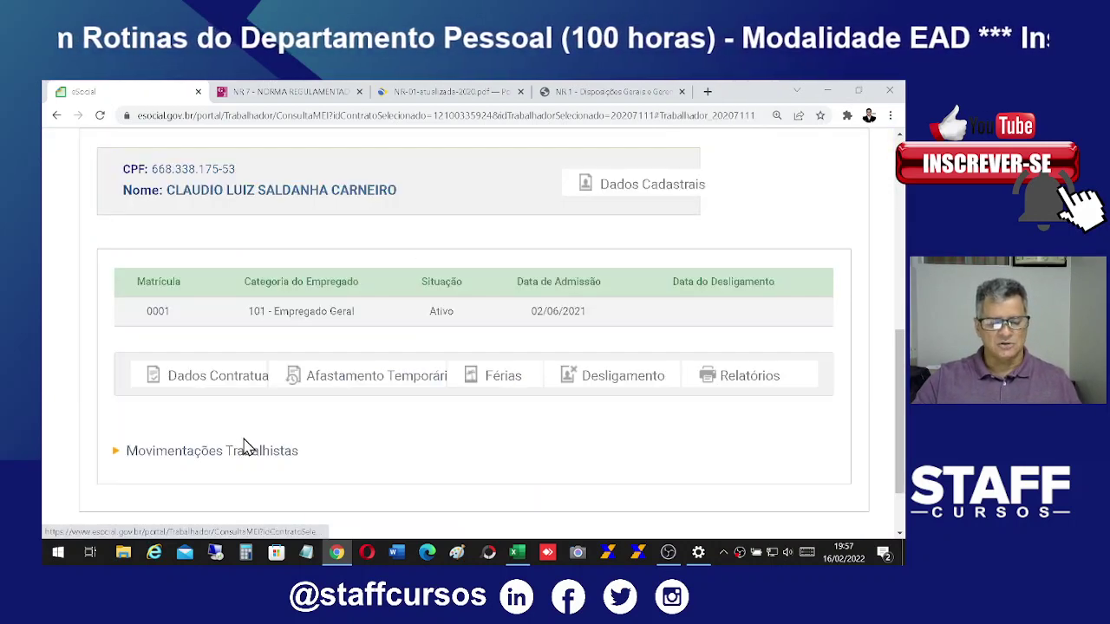
{"action": "left_click", "coordinate": [753, 384]}
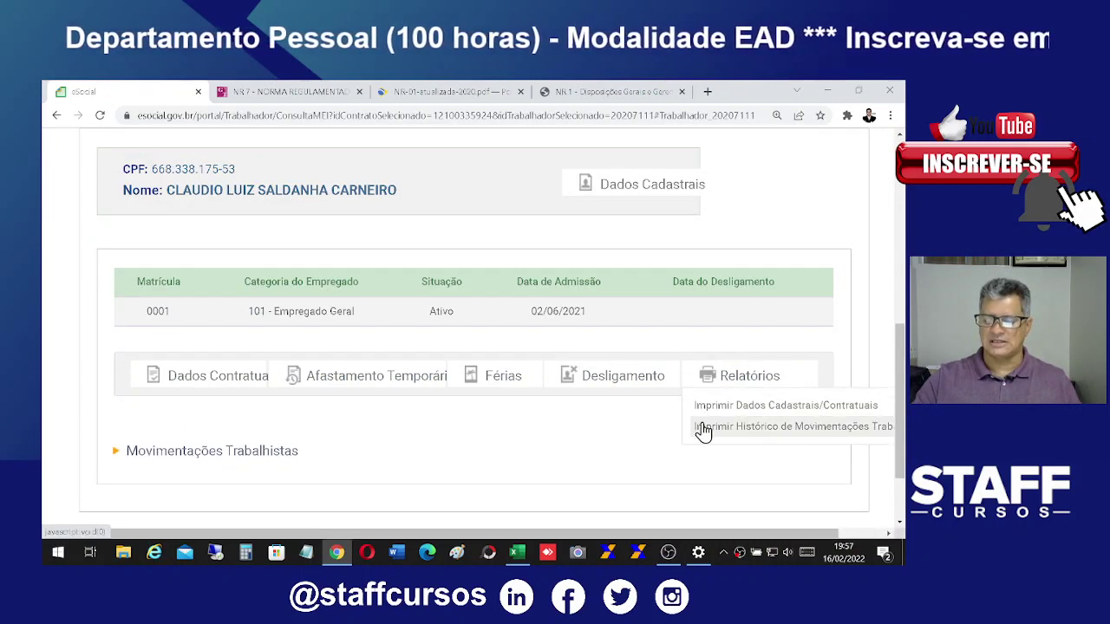
{"action": "left_click", "coordinate": [857, 428]}
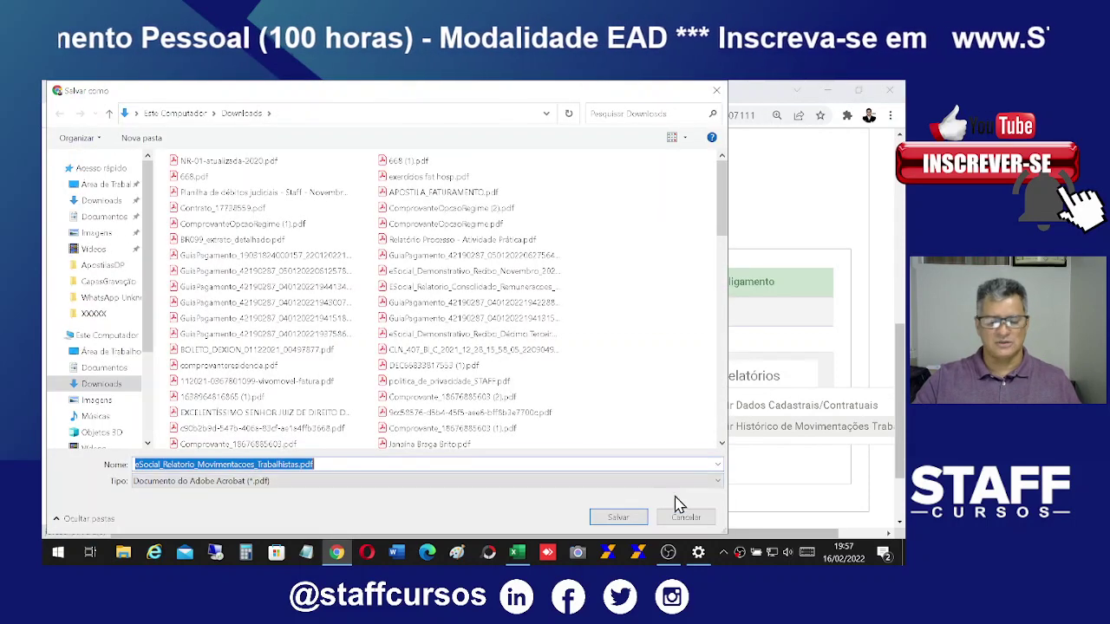
{"action": "left_click", "coordinate": [617, 518]}
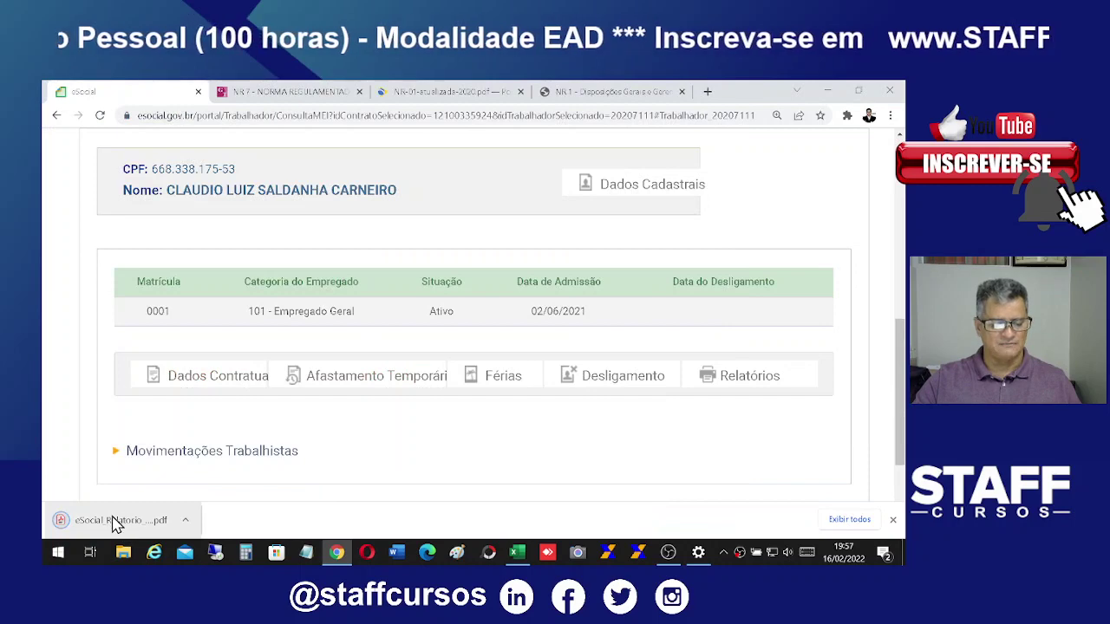
{"action": "left_click", "coordinate": [113, 526]}
Step: Highlight the Admissão do Empregado and 01/01/2022 Alteração Contratual rows in the movements history
{"action": "scroll", "coordinate": [803, 377], "scroll_direction": "down", "scroll_amount": 2}
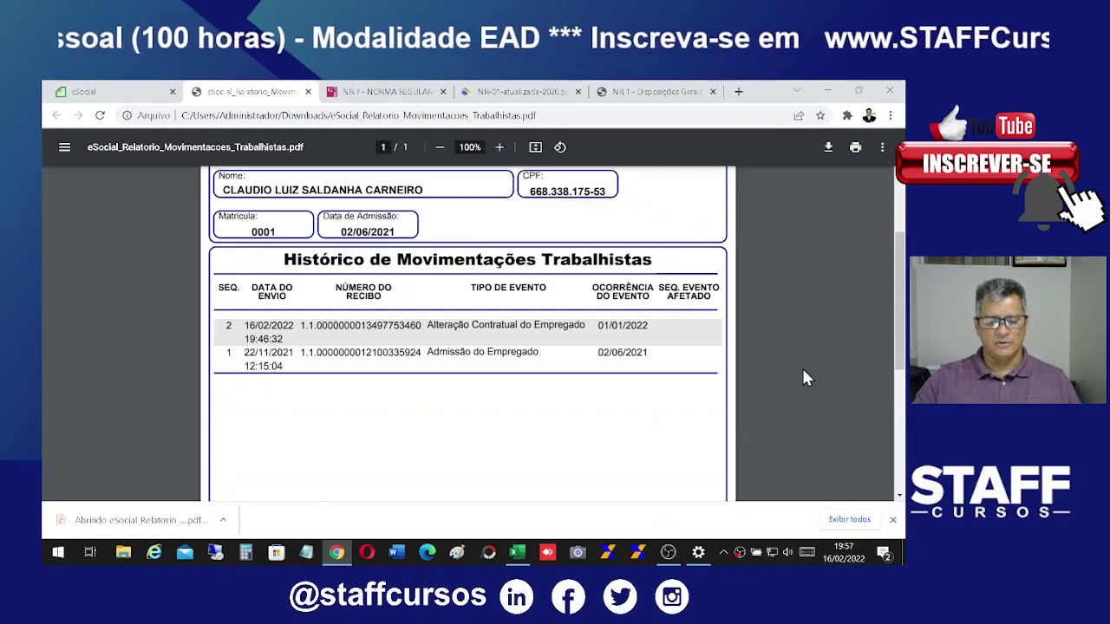
{"action": "left_click_drag", "start_coordinate": [394, 326], "coordinate": [673, 324]}
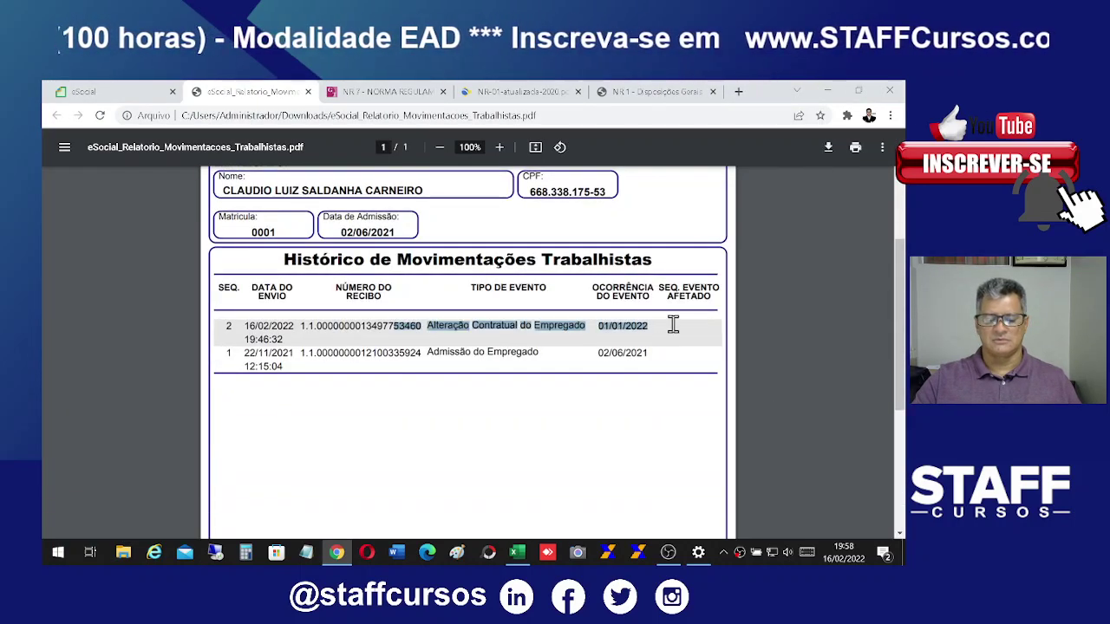
{"action": "left_click", "coordinate": [368, 372]}
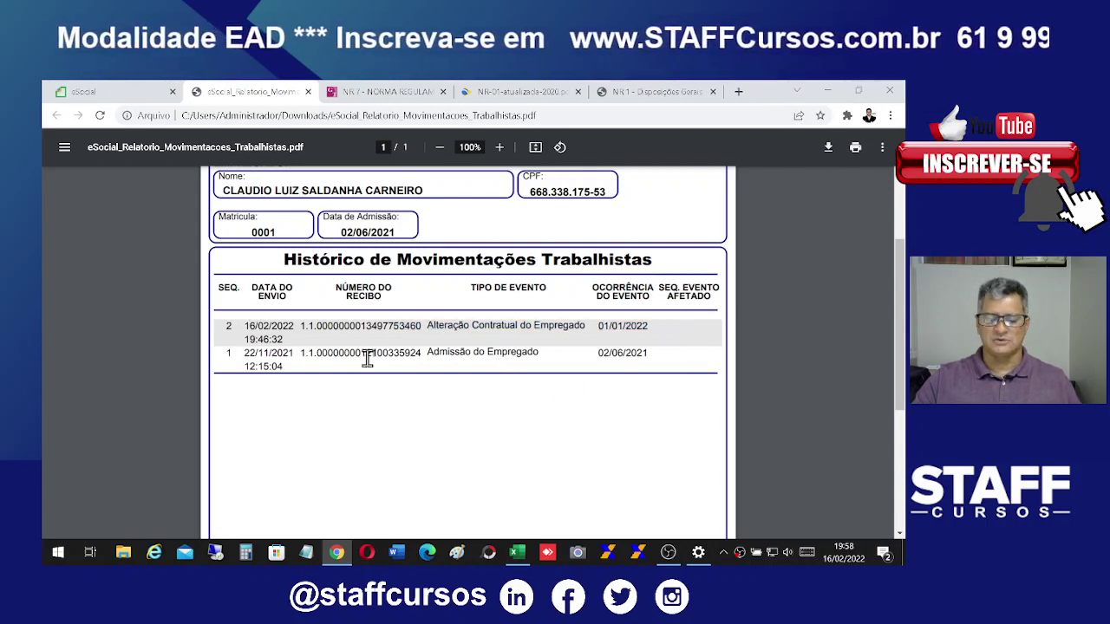
{"action": "left_click_drag", "start_coordinate": [424, 354], "coordinate": [593, 358]}
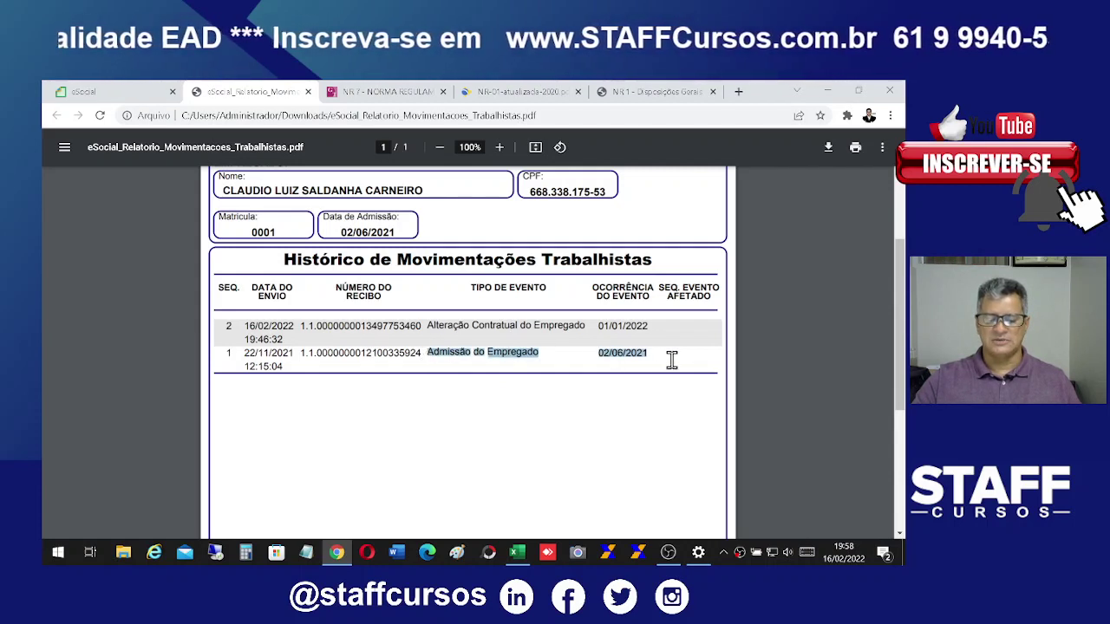
{"action": "left_click_drag", "start_coordinate": [399, 327], "coordinate": [651, 332]}
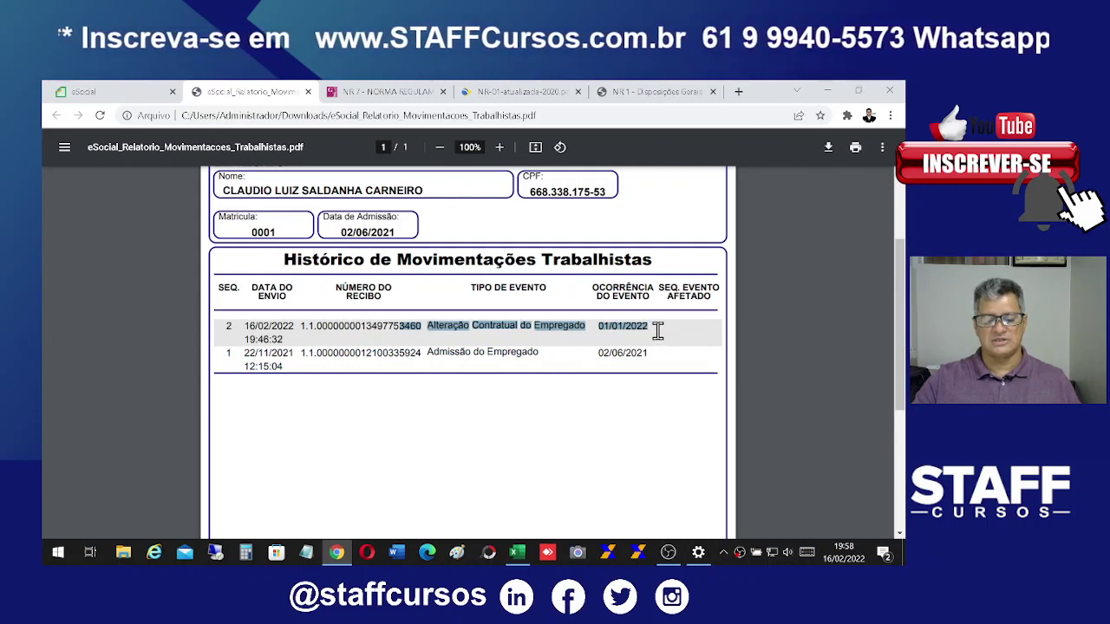
{"action": "left_click_drag", "start_coordinate": [425, 327], "coordinate": [590, 327]}
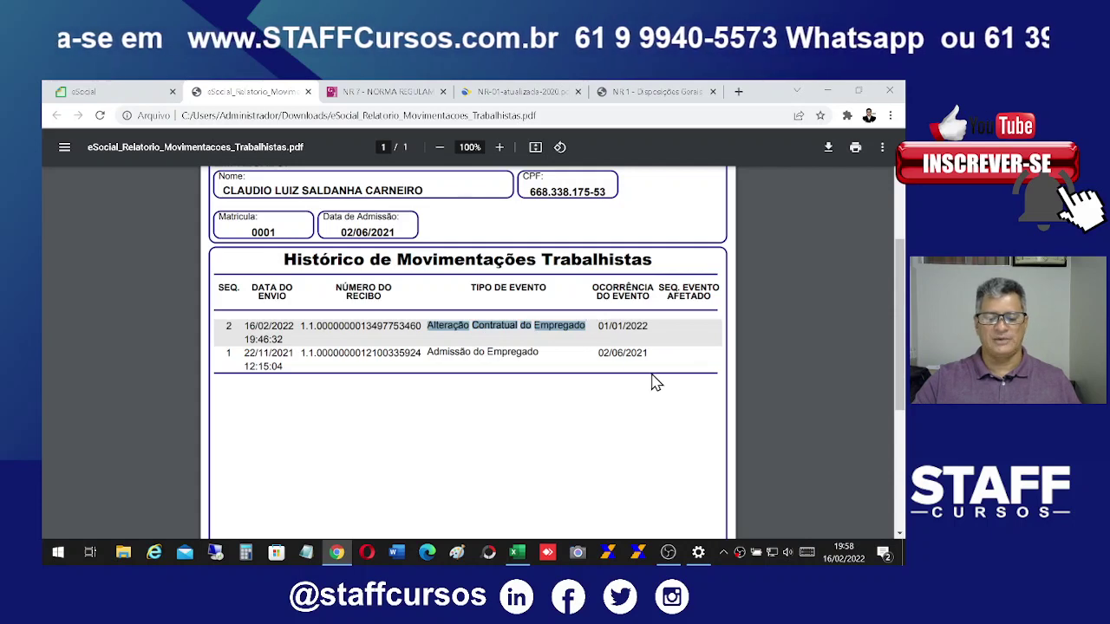
Step: Close the movements history, then save and open the Dados Cadastrais/Contratuais PDF report
{"action": "left_click", "coordinate": [309, 92]}
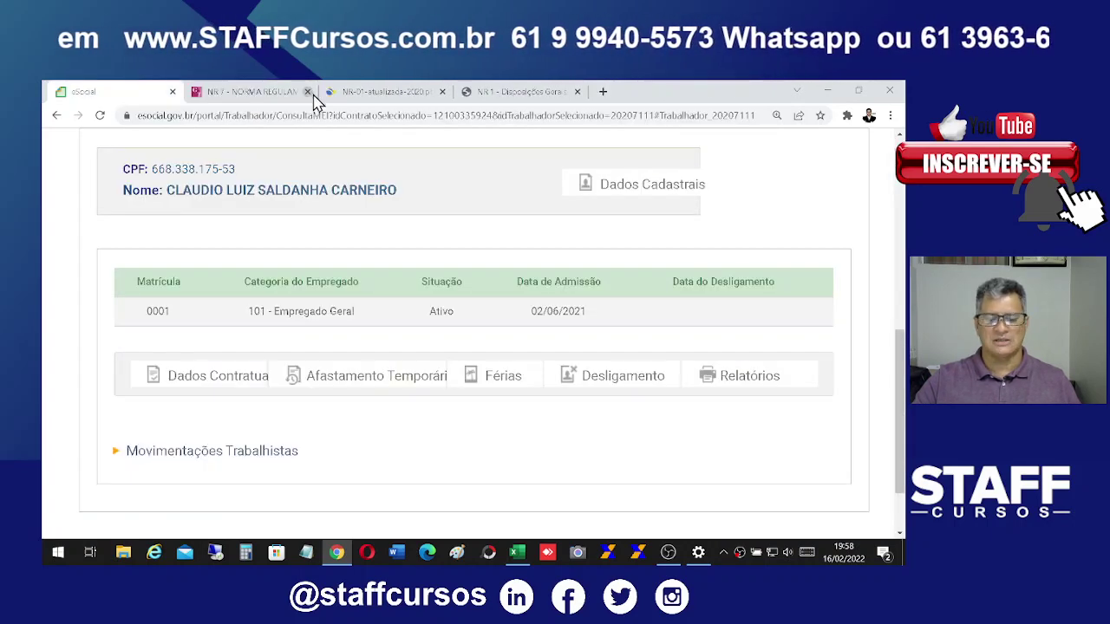
{"action": "mouse_move", "coordinate": [791, 392]}
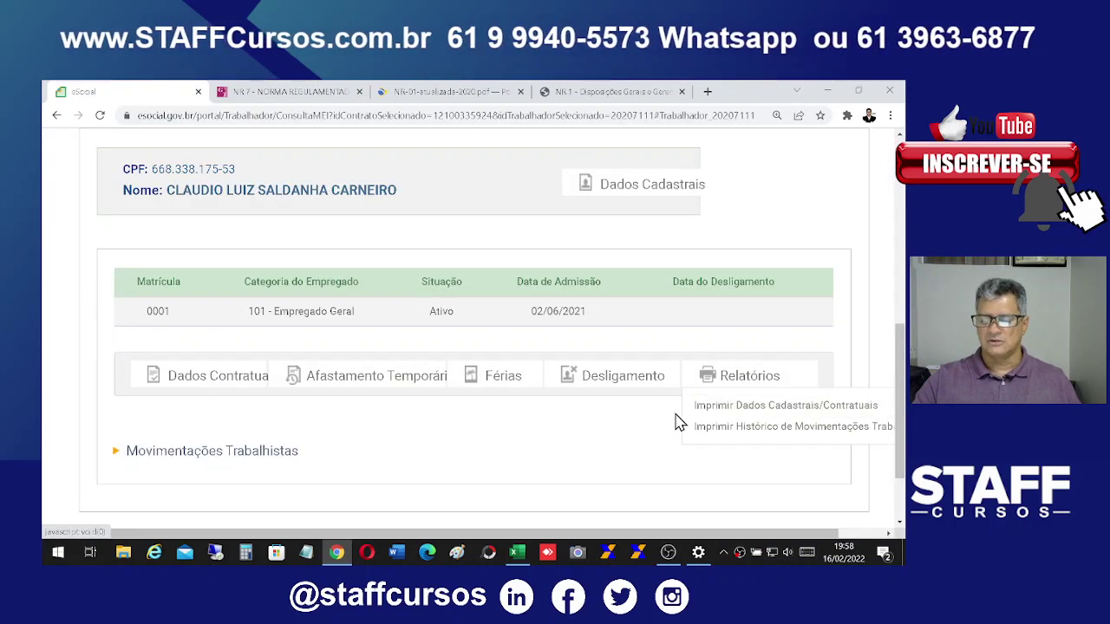
{"action": "left_click", "coordinate": [759, 407]}
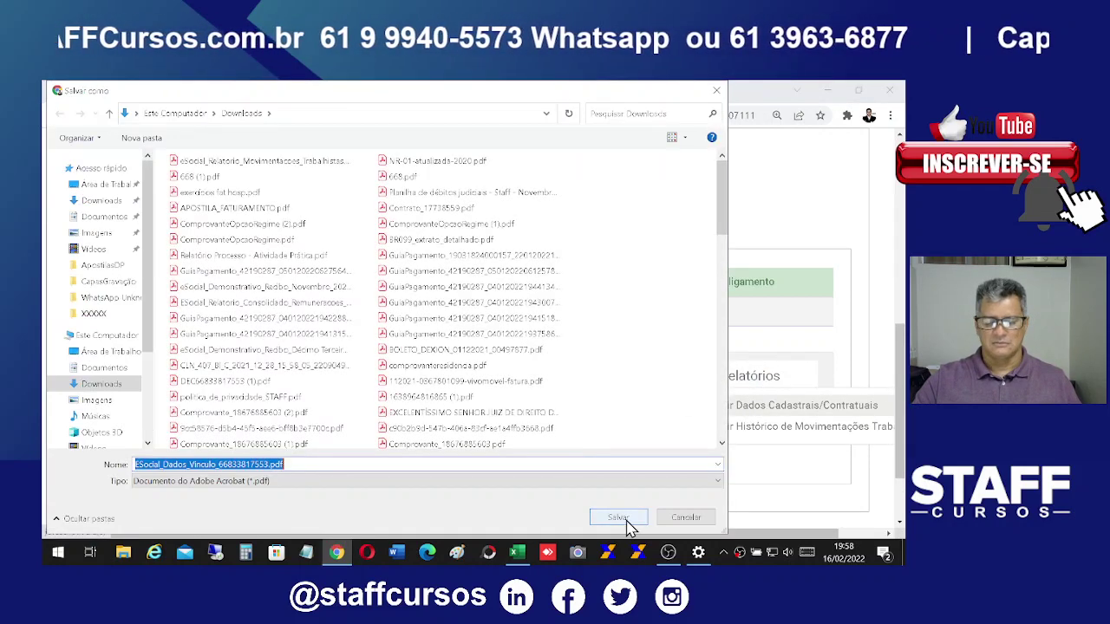
{"action": "left_click", "coordinate": [618, 519]}
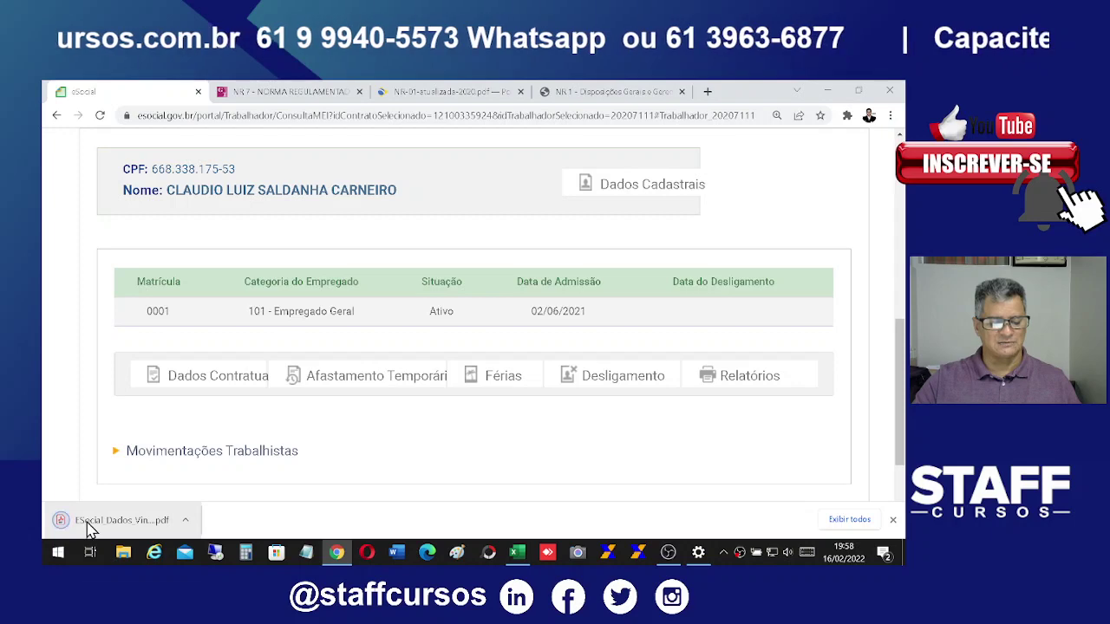
{"action": "left_click", "coordinate": [90, 524]}
Step: Scroll through both pages of the contract data report (1.212,00 salary from 01/01/2022), then close it
{"action": "scroll", "coordinate": [697, 366], "scroll_direction": "down", "scroll_amount": 3}
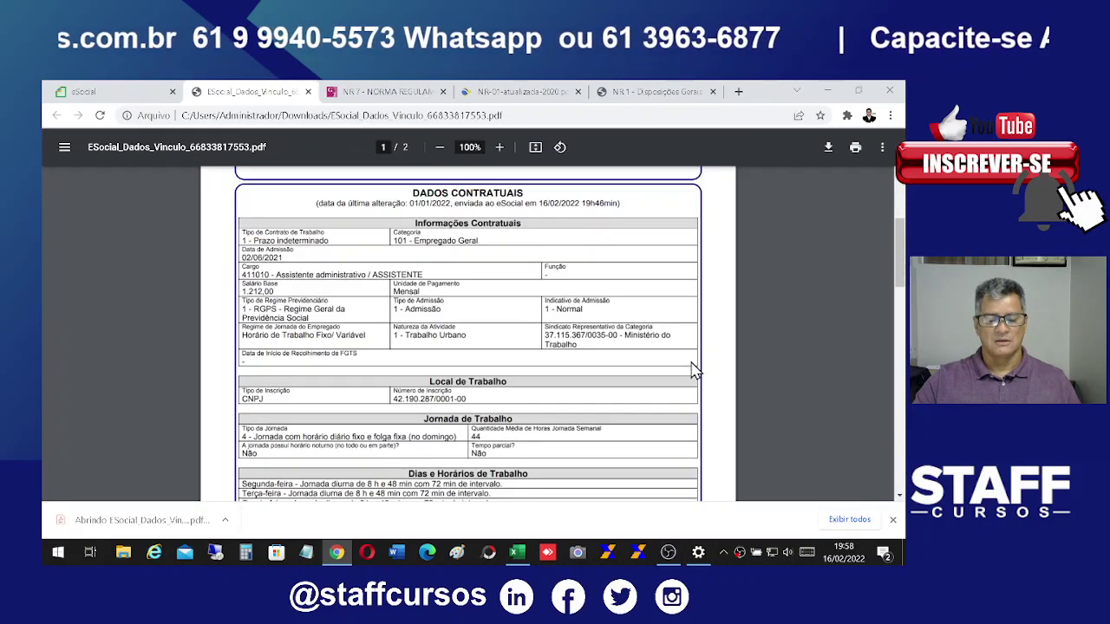
{"action": "scroll", "coordinate": [694, 367], "scroll_direction": "down", "scroll_amount": 2}
{"action": "scroll", "coordinate": [691, 358], "scroll_direction": "up", "scroll_amount": 4}
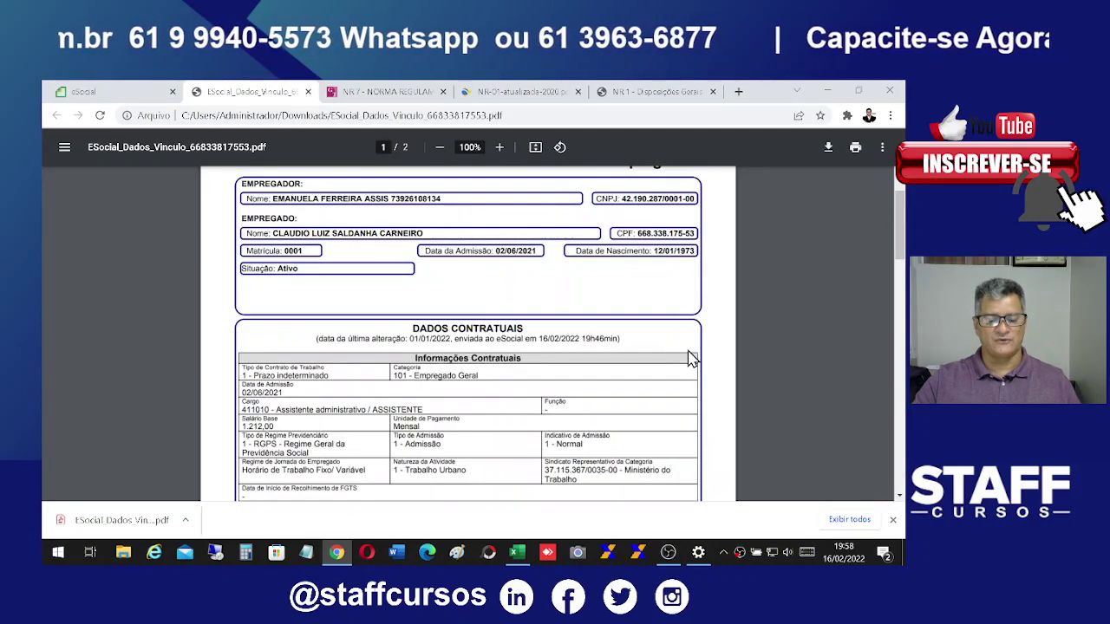
{"action": "scroll", "coordinate": [691, 358], "scroll_direction": "down", "scroll_amount": 1}
{"action": "scroll", "coordinate": [691, 358], "scroll_direction": "up", "scroll_amount": 1}
{"action": "scroll", "coordinate": [691, 358], "scroll_direction": "down", "scroll_amount": 2}
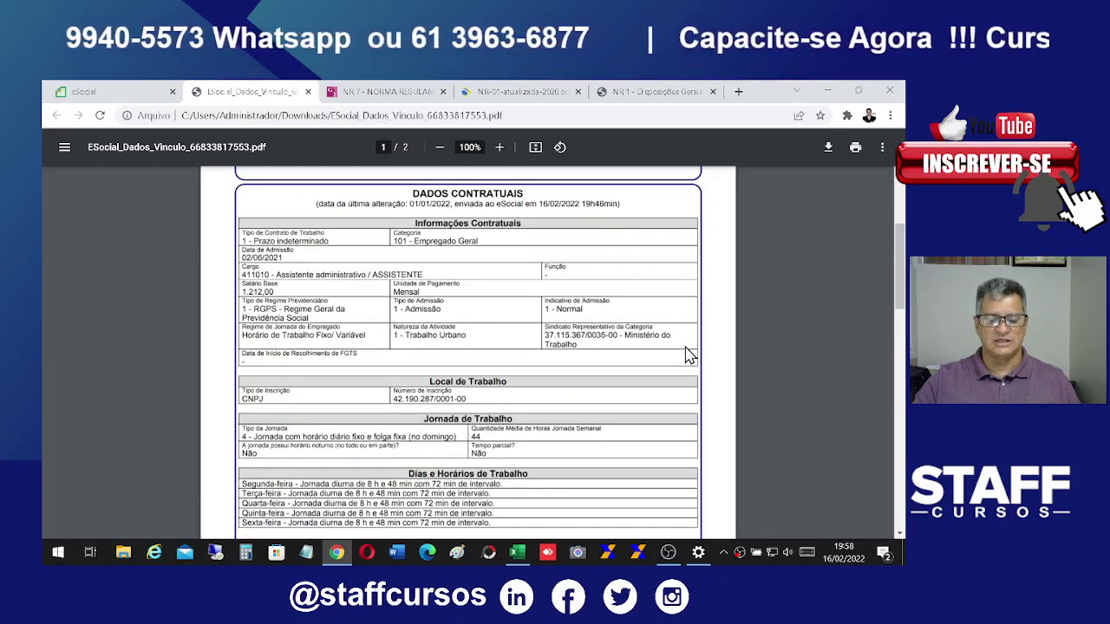
{"action": "scroll", "coordinate": [690, 356], "scroll_direction": "down", "scroll_amount": 2}
{"action": "scroll", "coordinate": [546, 384], "scroll_direction": "down", "scroll_amount": 2}
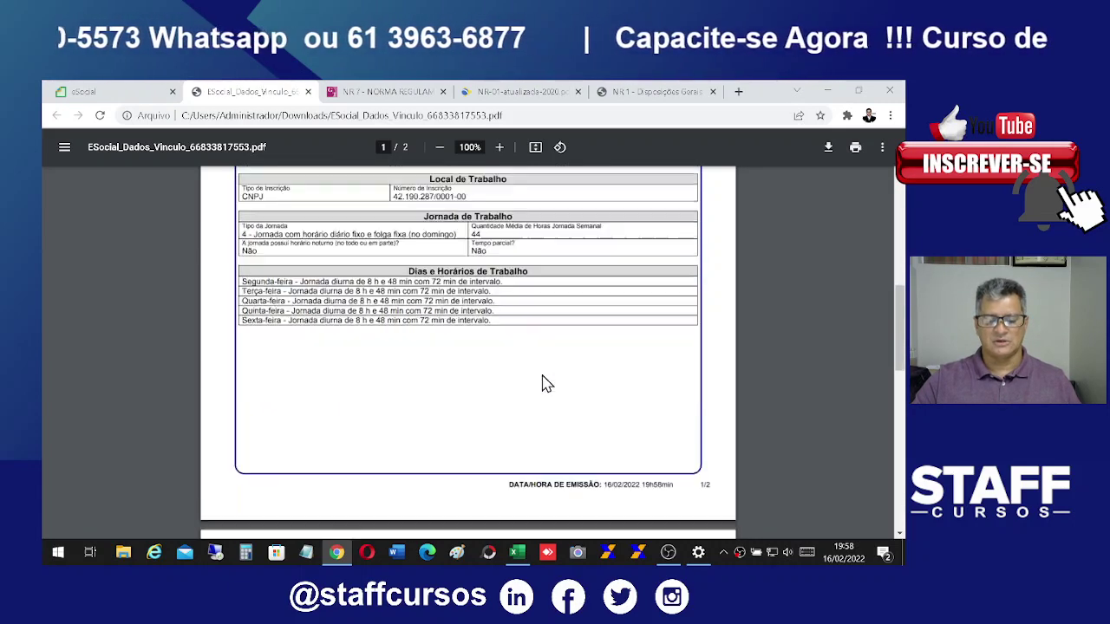
{"action": "scroll", "coordinate": [558, 373], "scroll_direction": "down", "scroll_amount": 3}
{"action": "scroll", "coordinate": [557, 372], "scroll_direction": "down", "scroll_amount": 10}
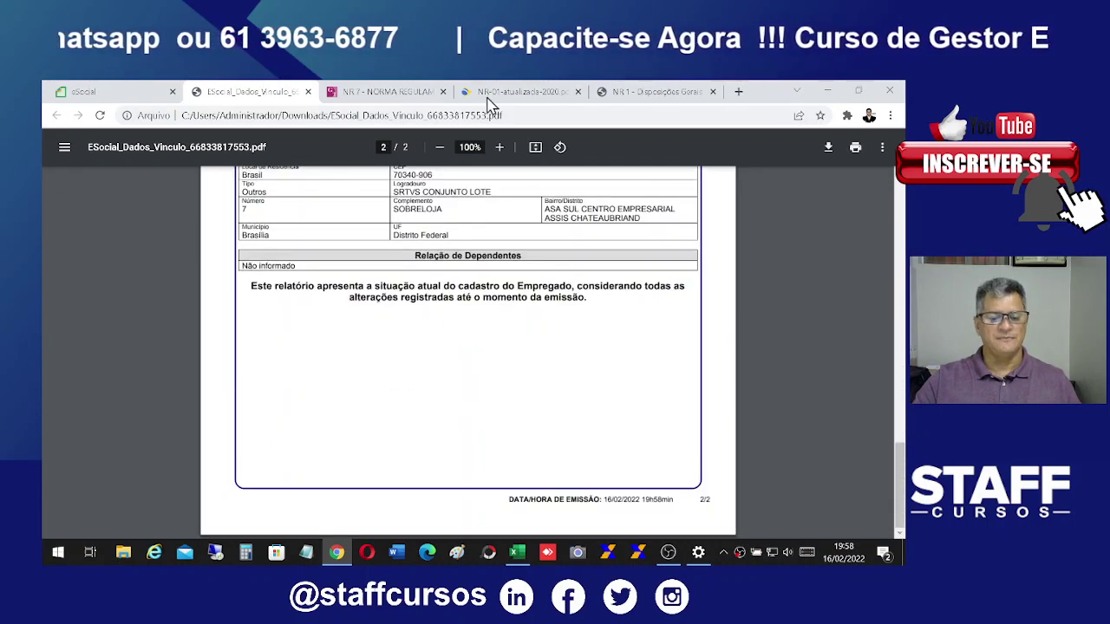
{"action": "left_click", "coordinate": [309, 91]}
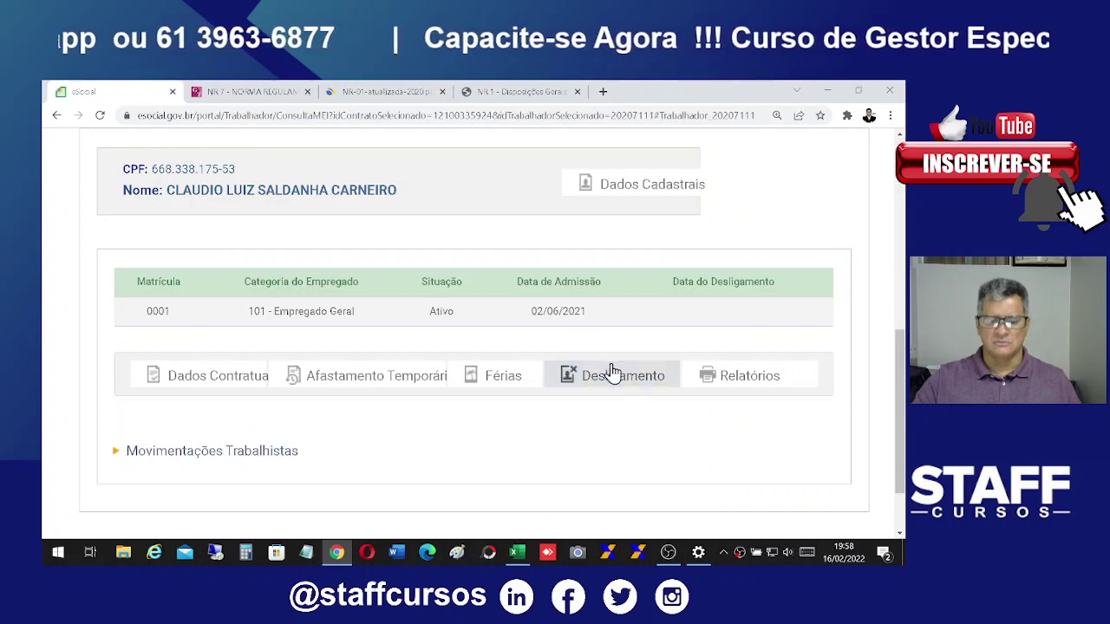
Step: Go to Folha de Pagamentos > Dados de Folha de Pagamento from the top of the page
{"action": "scroll", "coordinate": [780, 482], "scroll_direction": "up", "scroll_amount": 1}
{"action": "scroll", "coordinate": [787, 471], "scroll_direction": "up", "scroll_amount": 5}
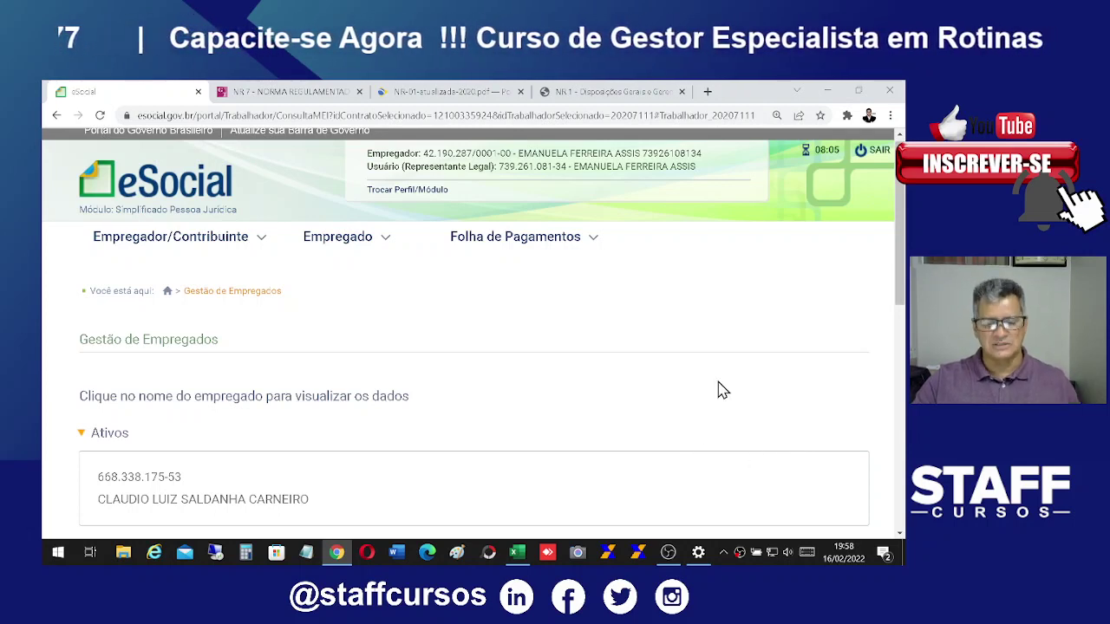
{"action": "left_click", "coordinate": [590, 239]}
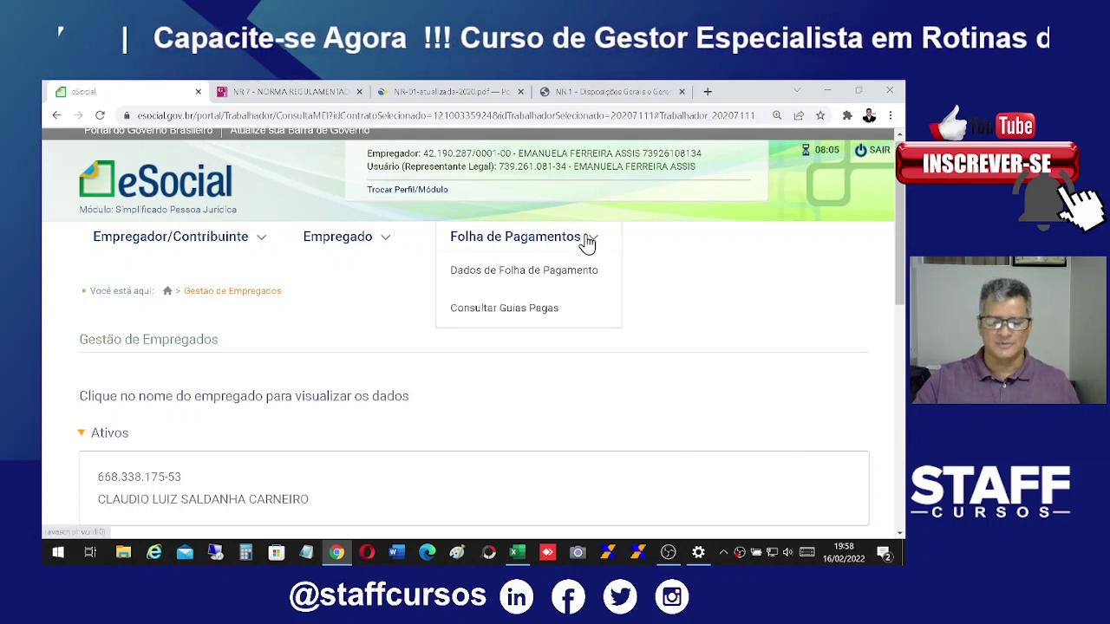
{"action": "left_click", "coordinate": [505, 271]}
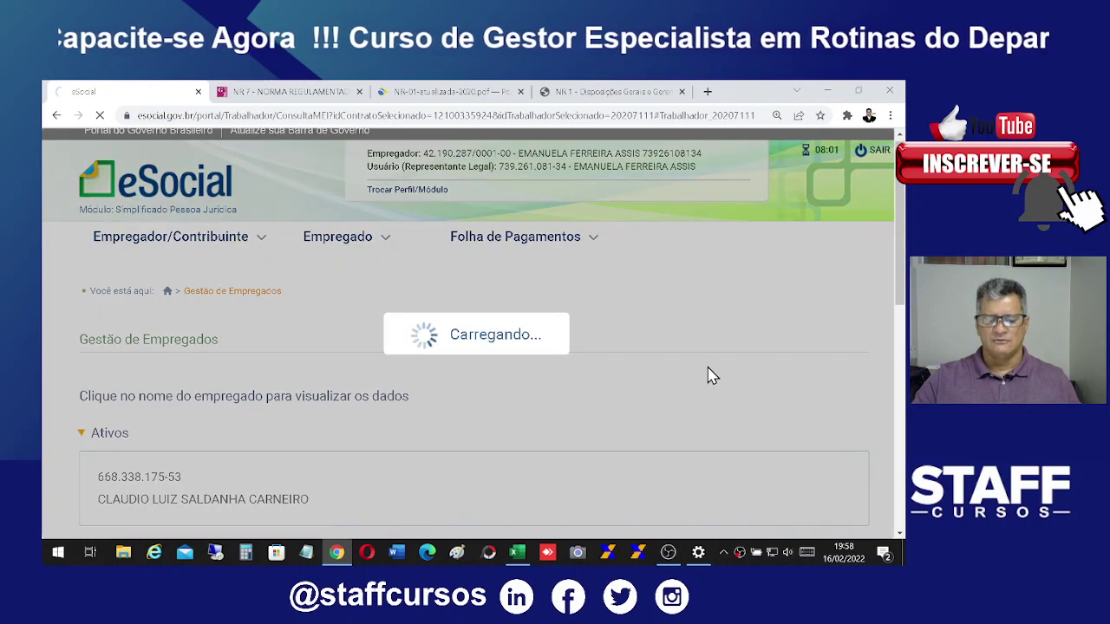
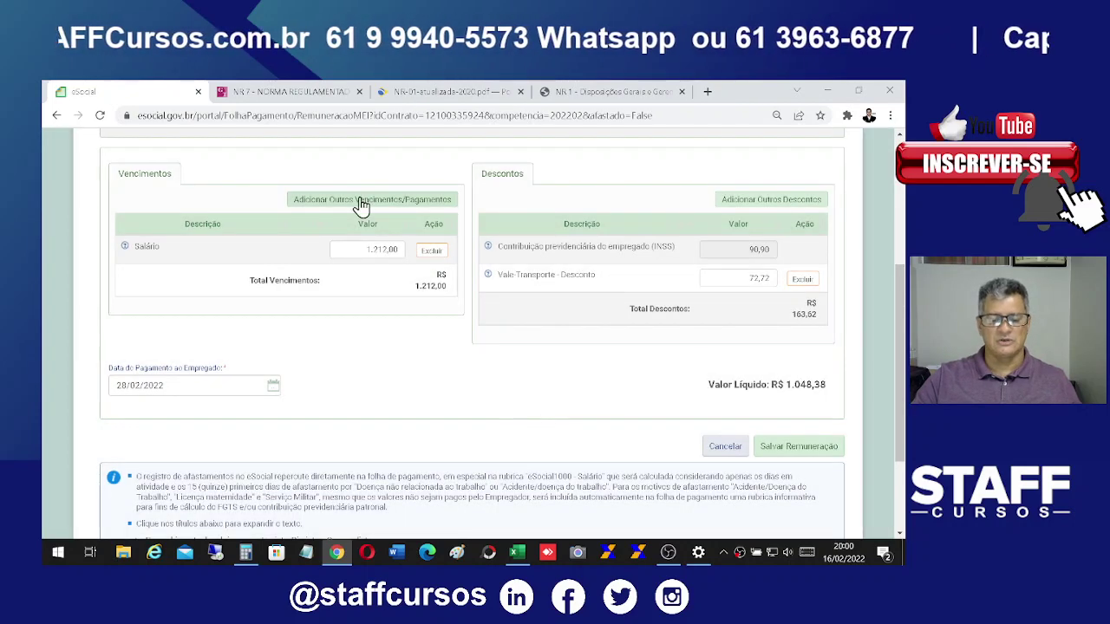
Step: Add a Horas extras overtime line from page 2 of the other earnings list
{"action": "left_click", "coordinate": [361, 203]}
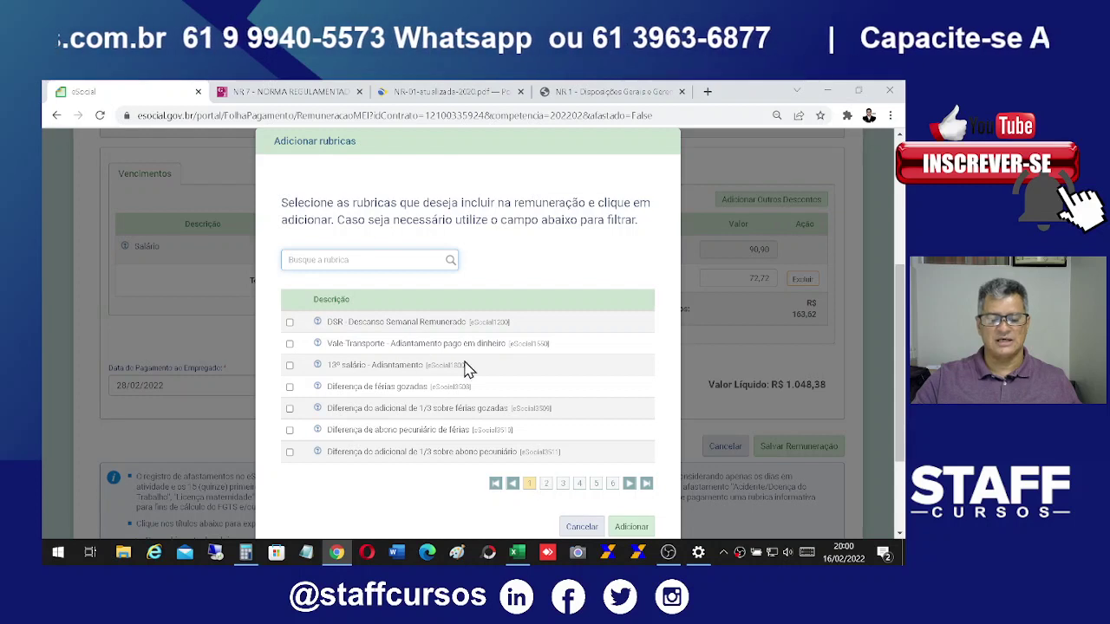
{"action": "left_click", "coordinate": [546, 486]}
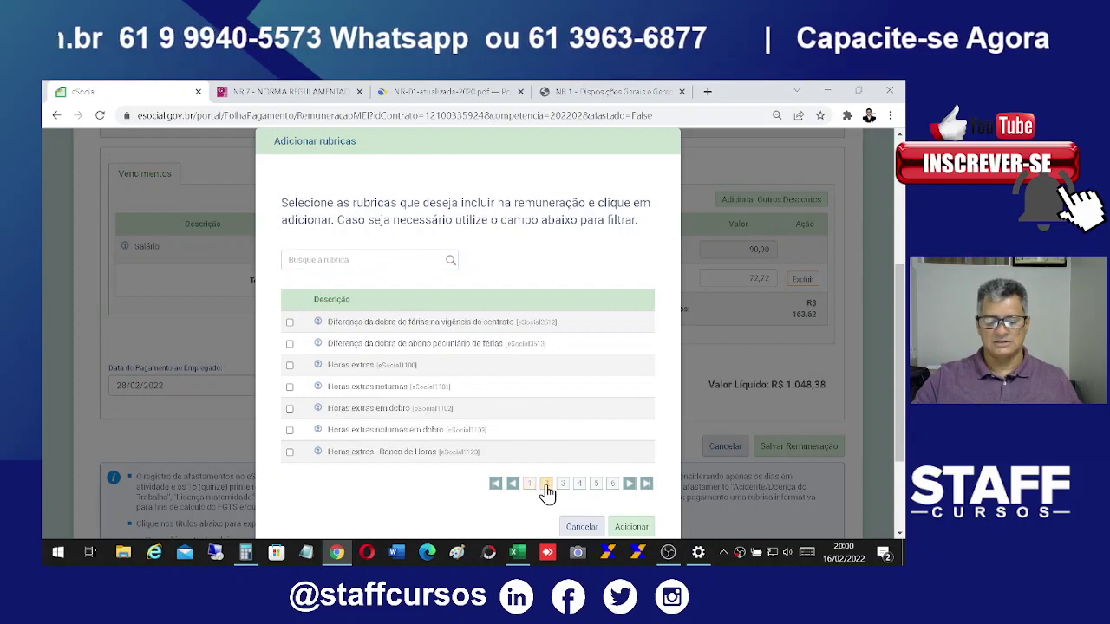
{"action": "left_click", "coordinate": [290, 367]}
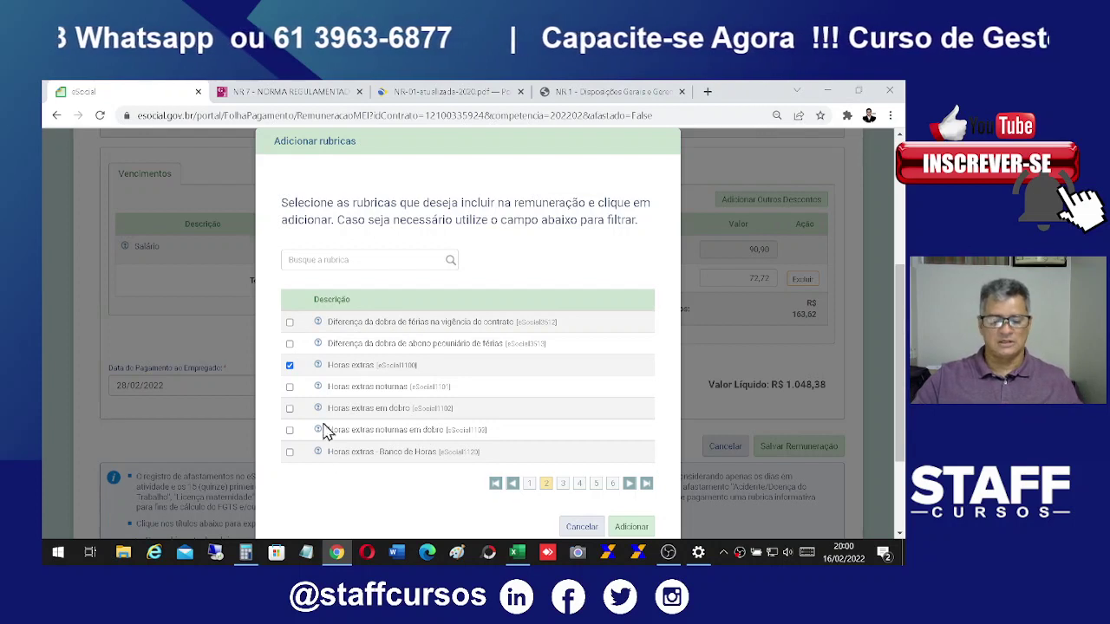
{"action": "mouse_move", "coordinate": [317, 411]}
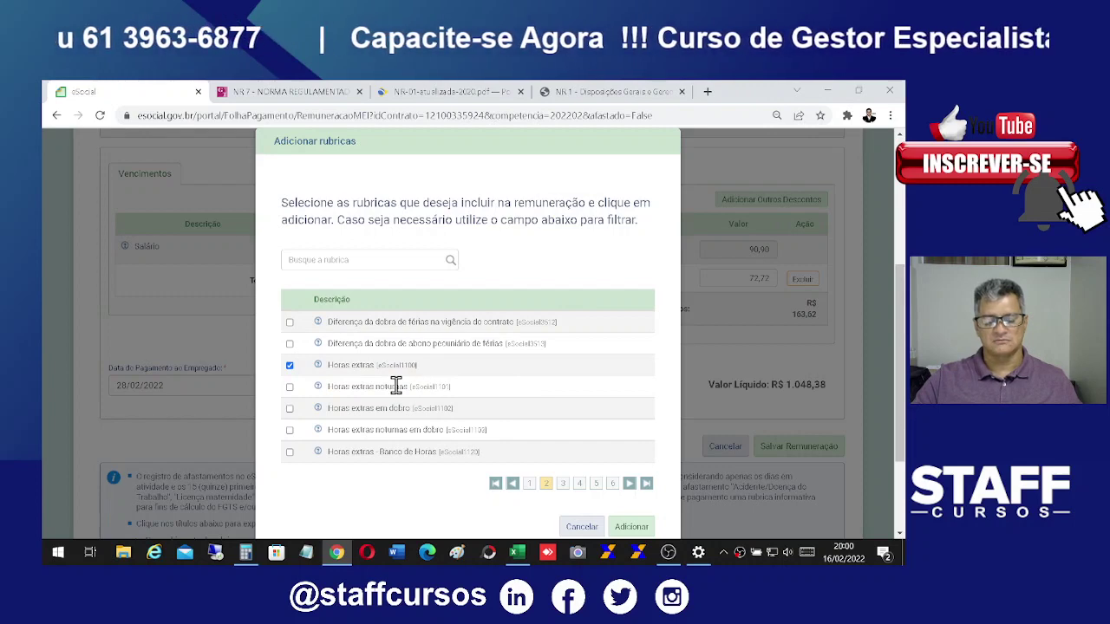
{"action": "left_click", "coordinate": [632, 527]}
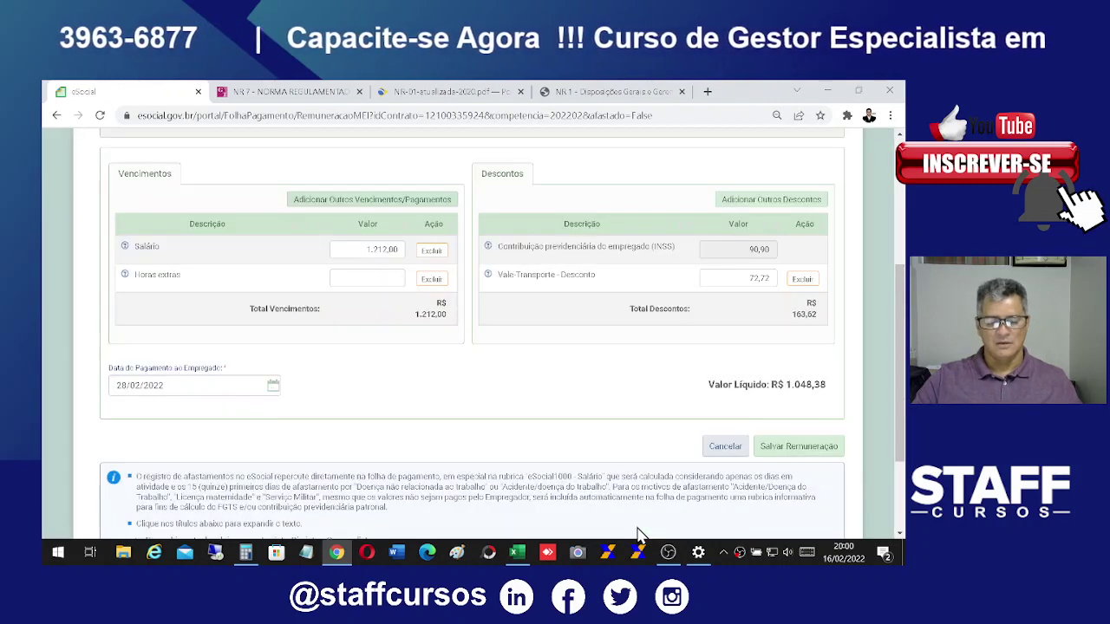
Step: Enter 100,00 as the overtime amount and add an empty DSR weekly rest earning line
{"action": "left_click", "coordinate": [358, 279]}
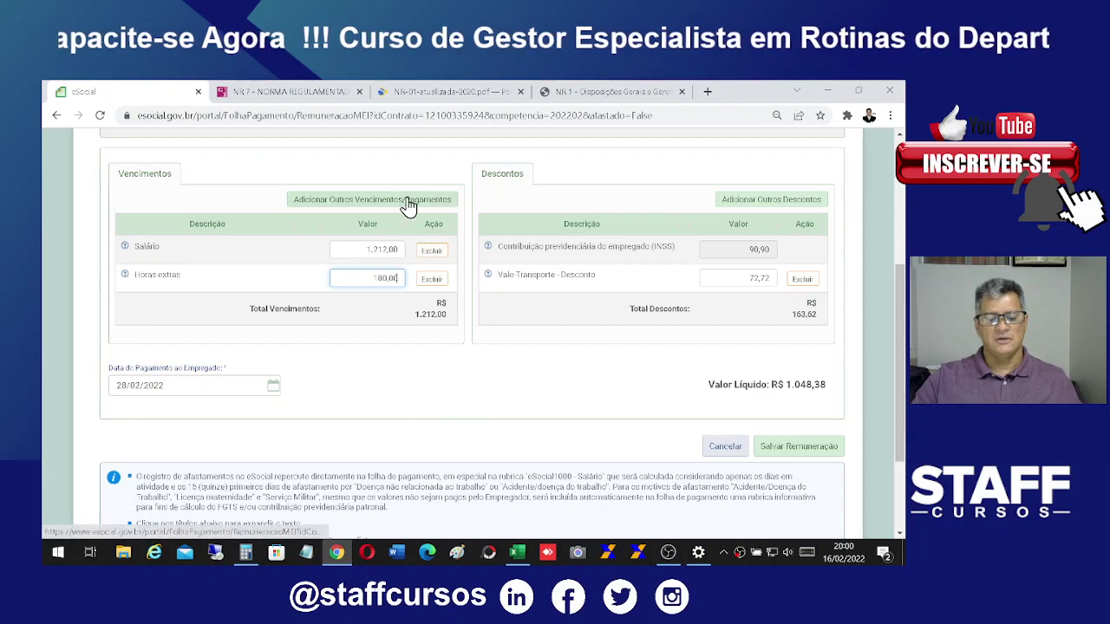
{"action": "left_click", "coordinate": [382, 208]}
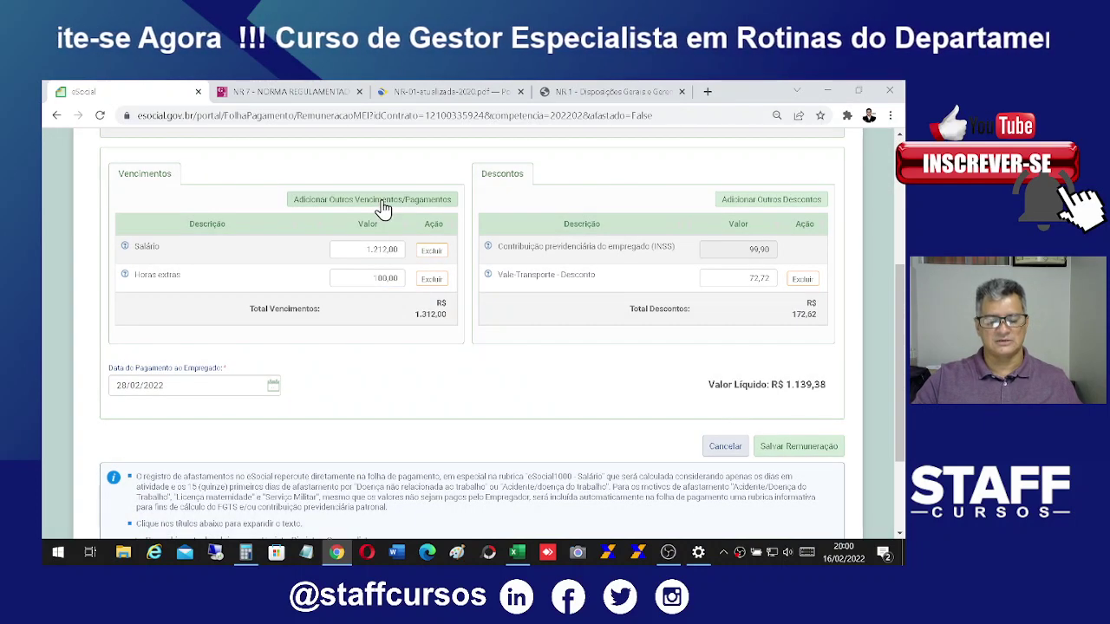
{"action": "left_click", "coordinate": [397, 208]}
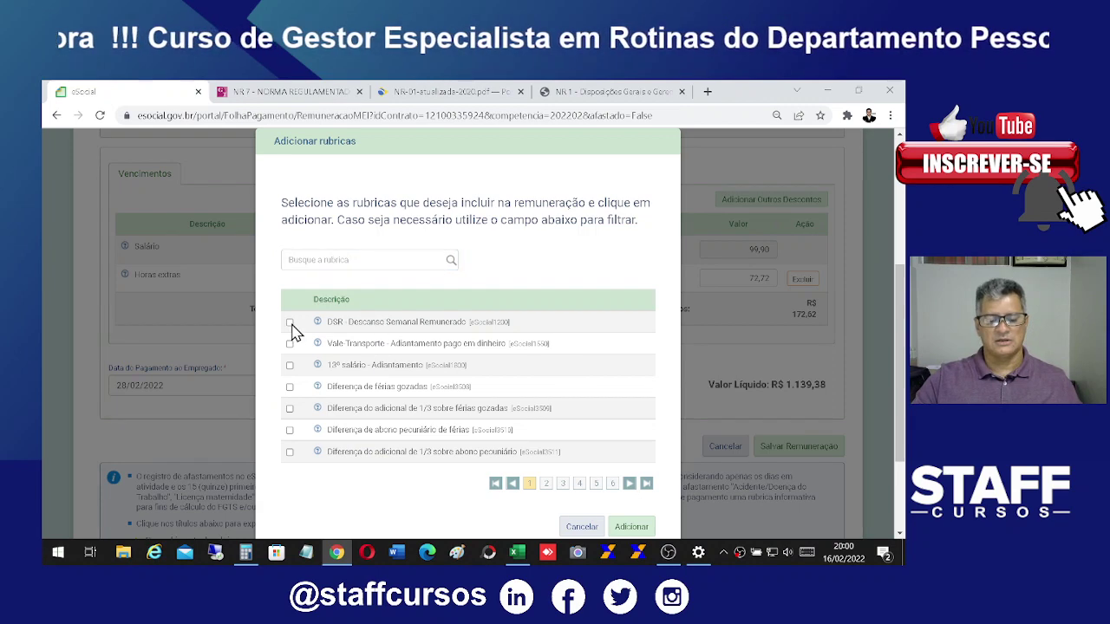
{"action": "left_click", "coordinate": [290, 322]}
{"action": "left_click", "coordinate": [633, 526]}
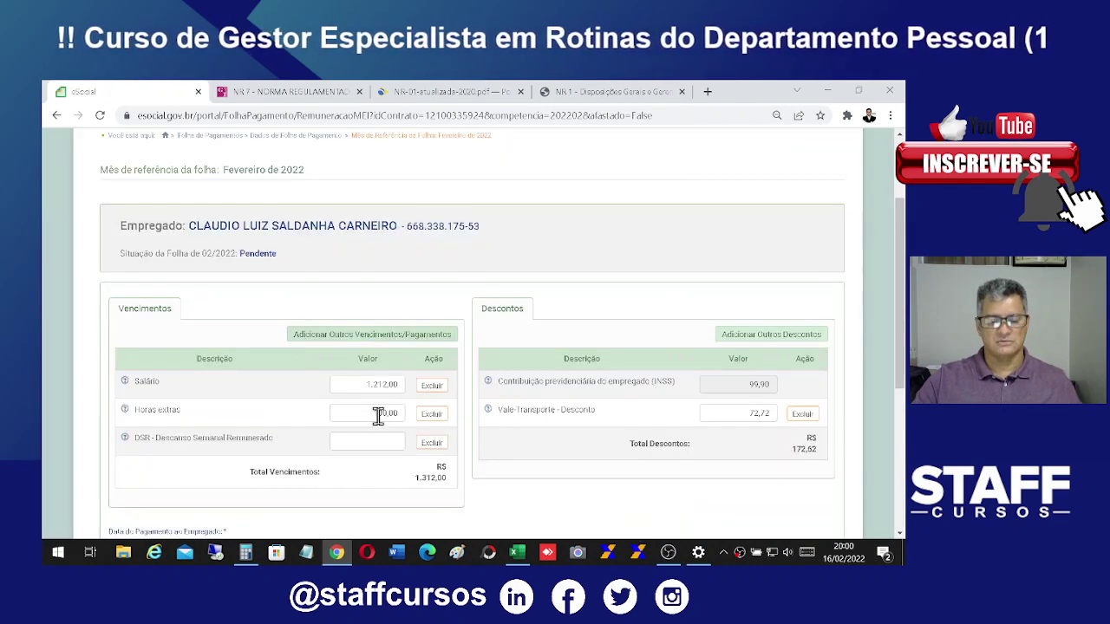
Step: Compute 100 ÷ 6 in Calculator and enter the rounded 16,67 as the DSR amount
{"action": "left_click", "coordinate": [245, 553]}
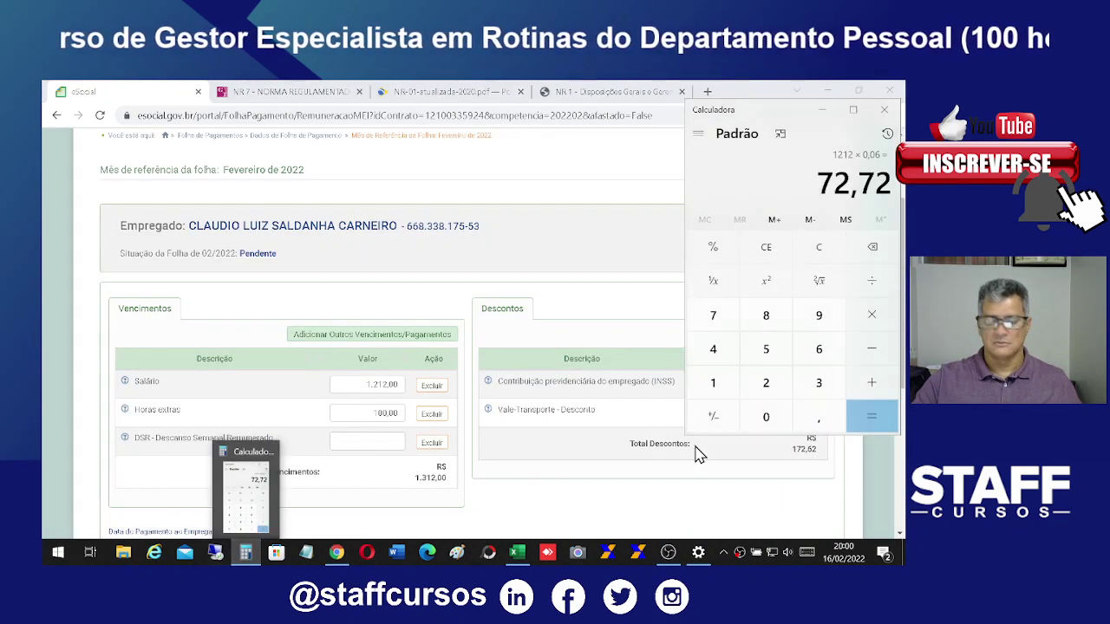
{"action": "key", "text": "Delete"}
{"action": "type", "text": "1"}
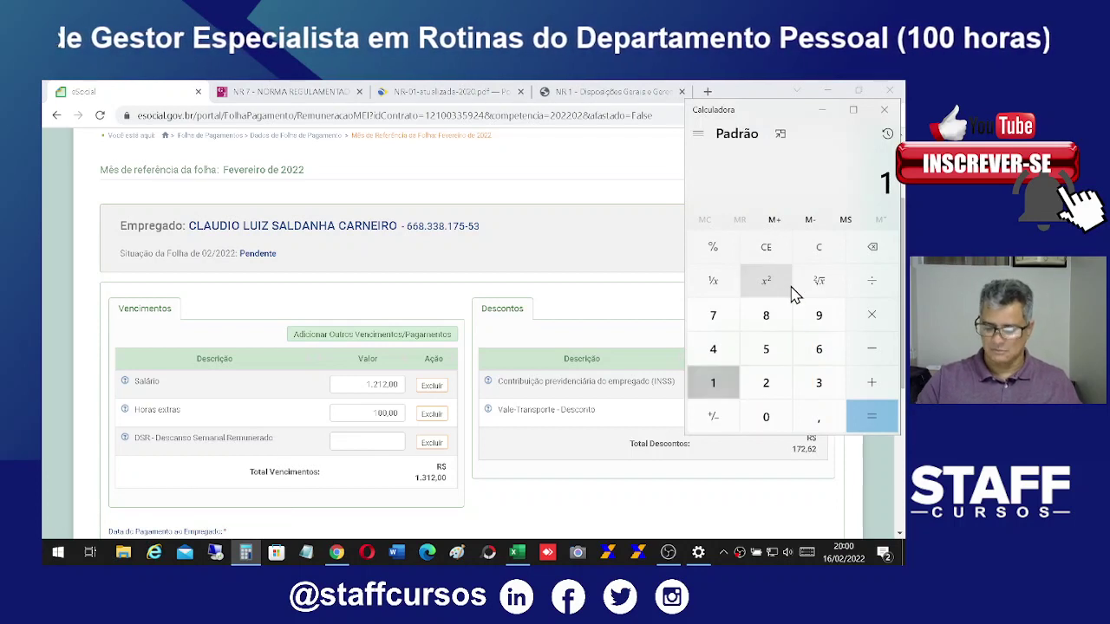
{"action": "type", "text": "00/6"}
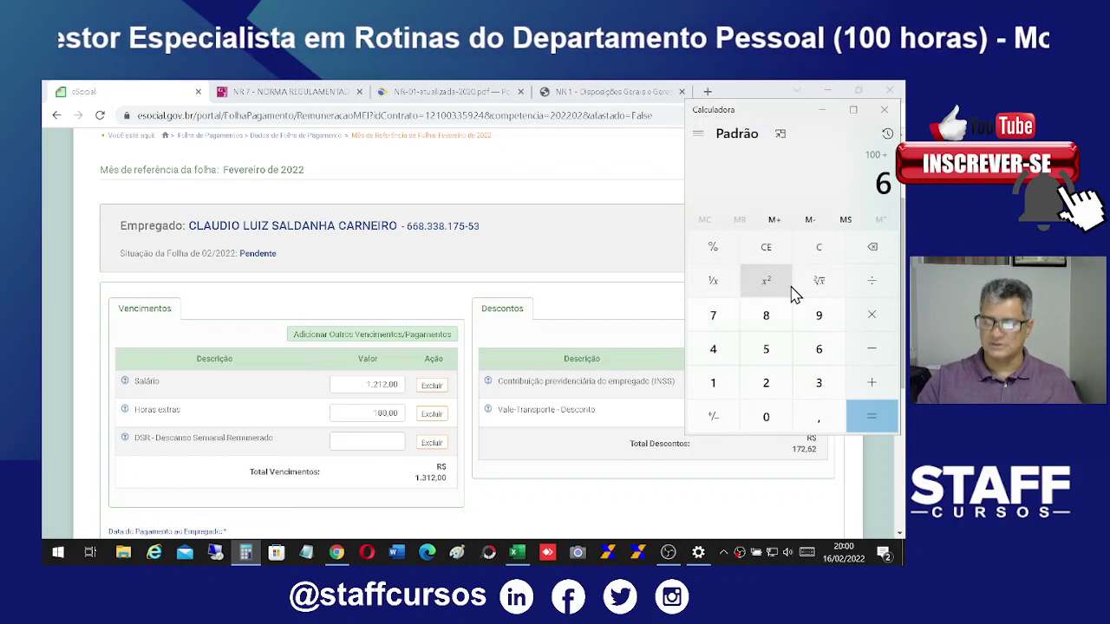
{"action": "key", "text": "Return"}
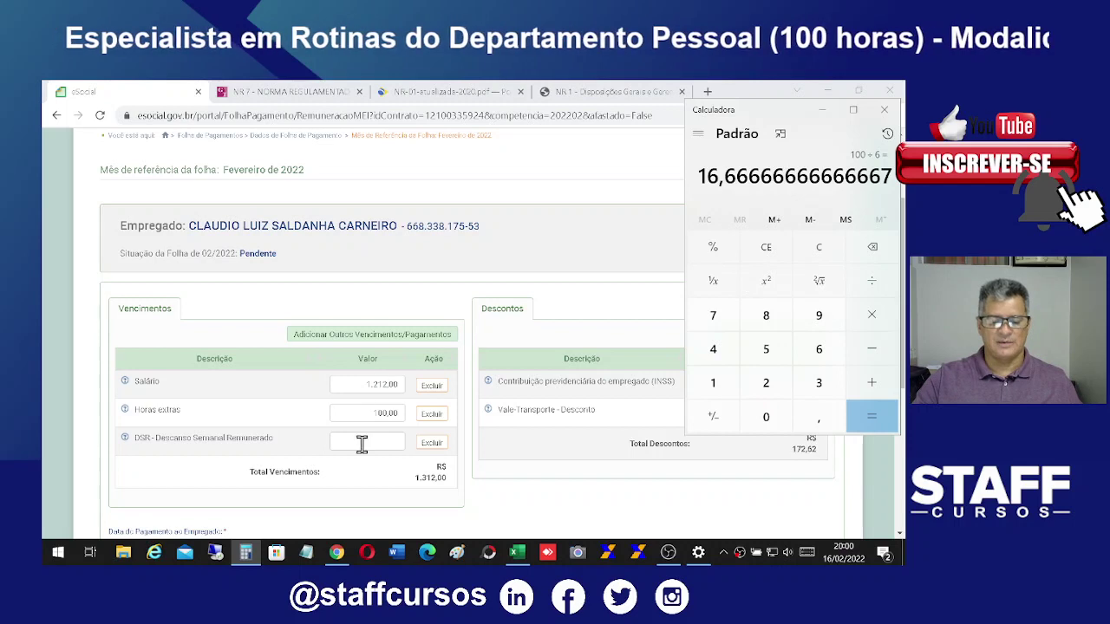
{"action": "left_click", "coordinate": [363, 443]}
{"action": "type", "text": "16,67"}
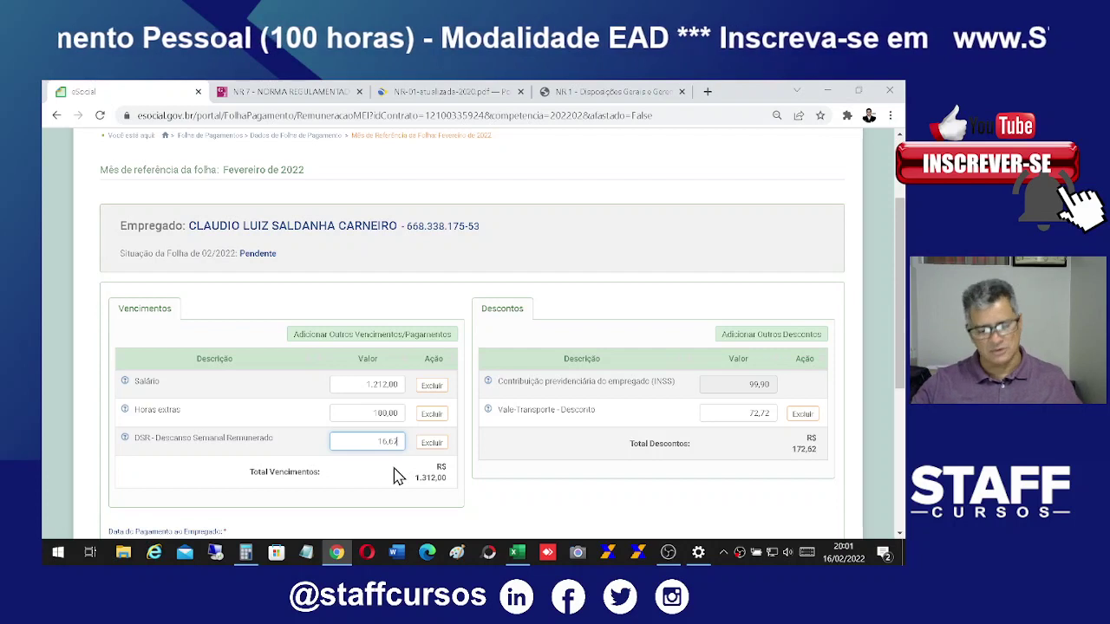
Step: Commit the 16,67 DSR so earnings total 1.328,67, then check the system calendar
{"action": "scroll", "coordinate": [596, 473], "scroll_direction": "down", "scroll_amount": 1}
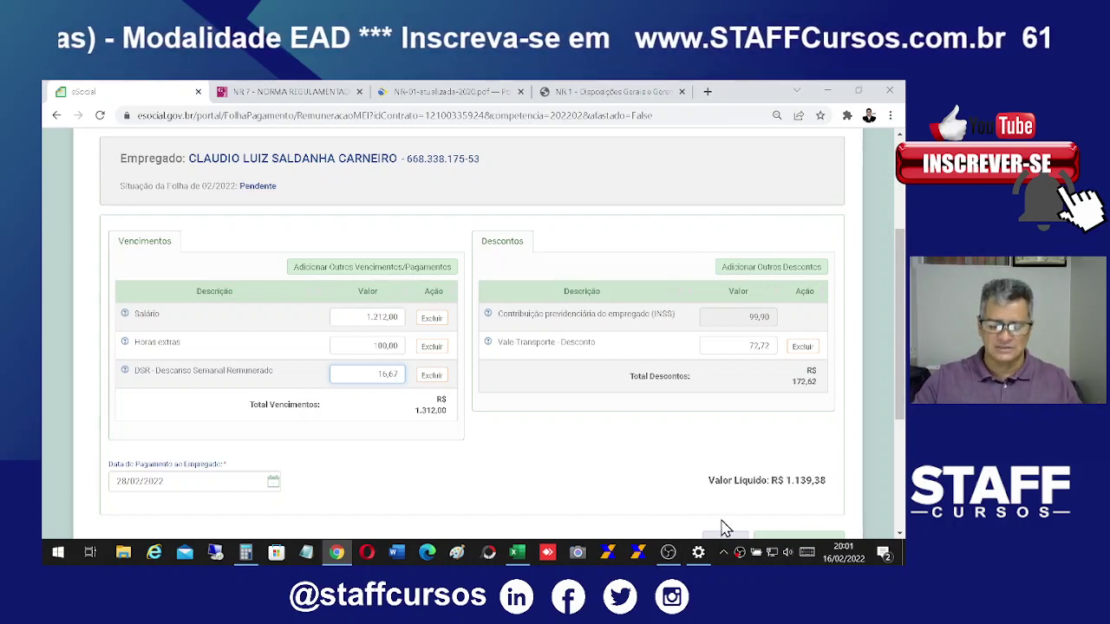
{"action": "scroll", "coordinate": [705, 471], "scroll_direction": "down", "scroll_amount": 1}
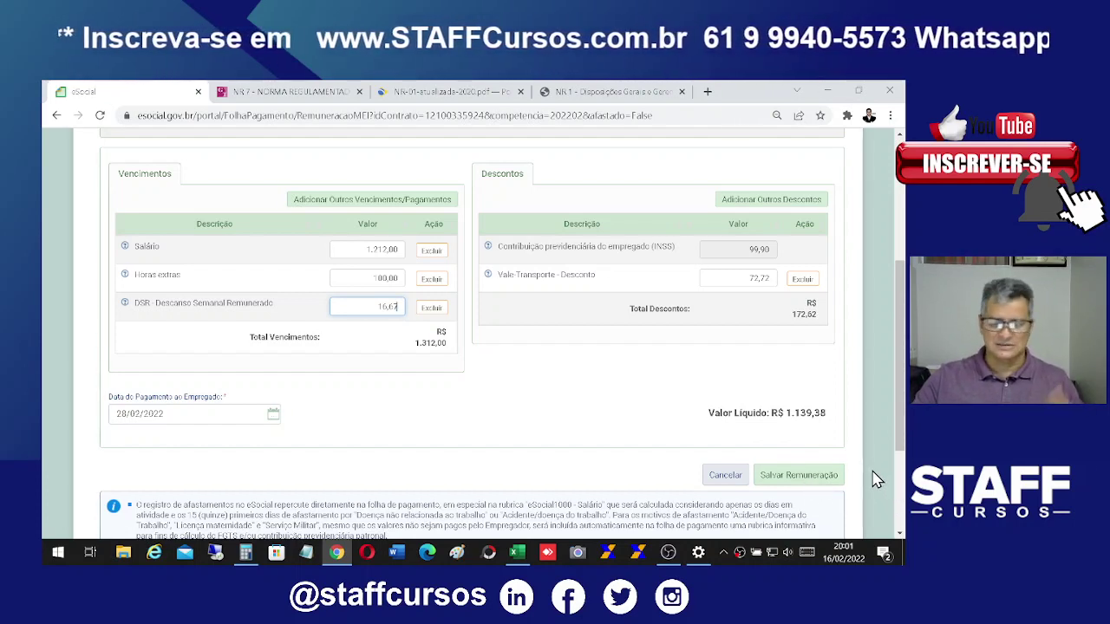
{"action": "left_click", "coordinate": [209, 412]}
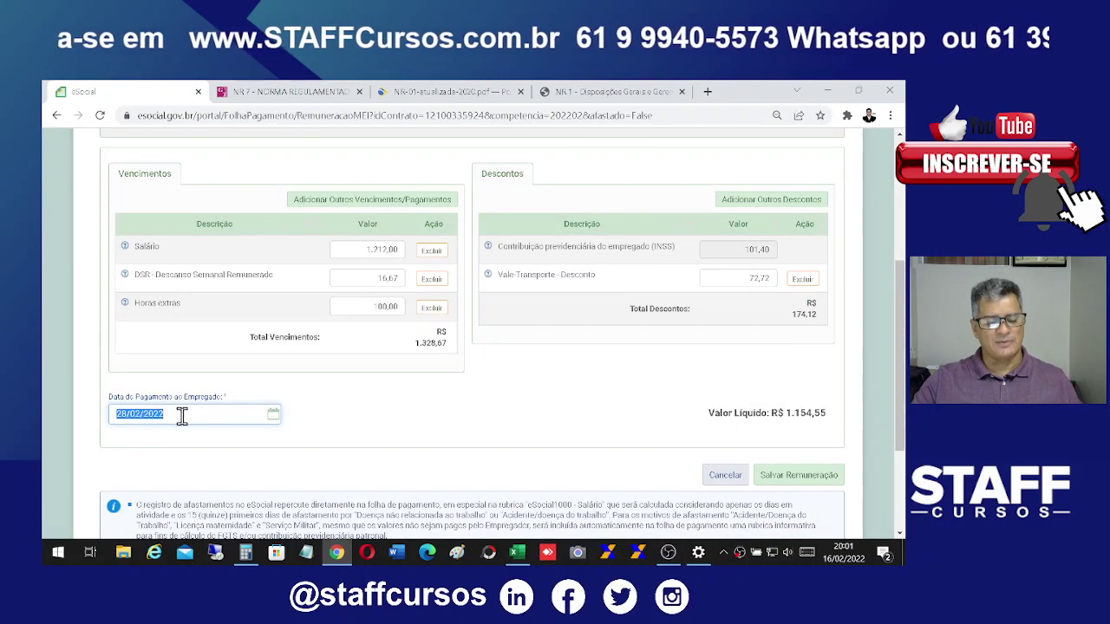
{"action": "left_click", "coordinate": [844, 559]}
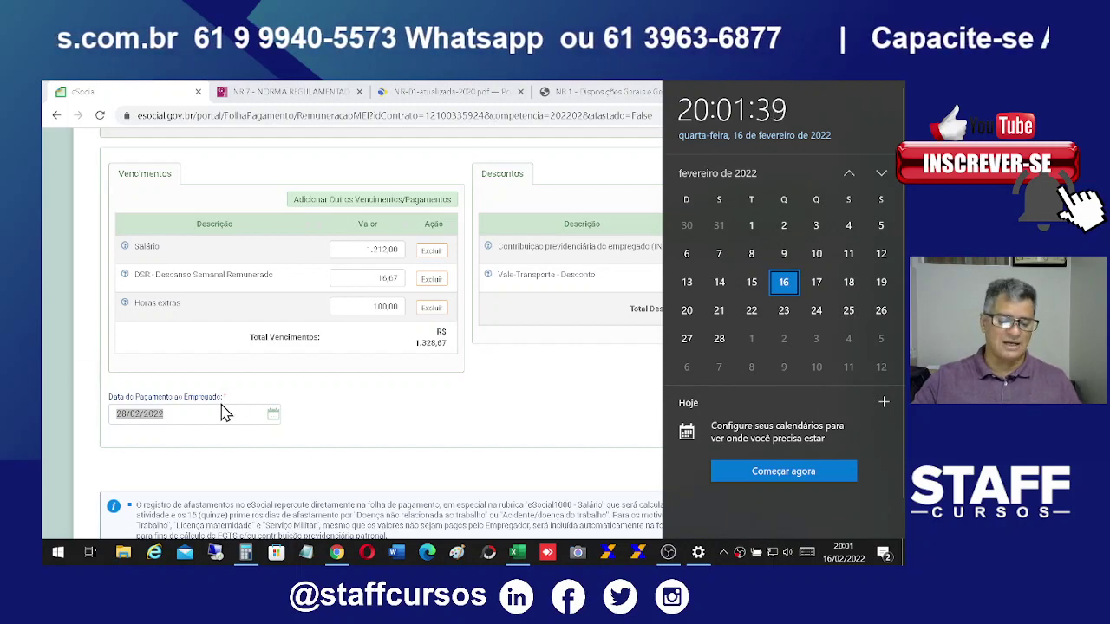
Step: Replace the 28/02/2022 payment date with 04/03/2022
{"action": "left_click_drag", "start_coordinate": [222, 411], "coordinate": [108, 417]}
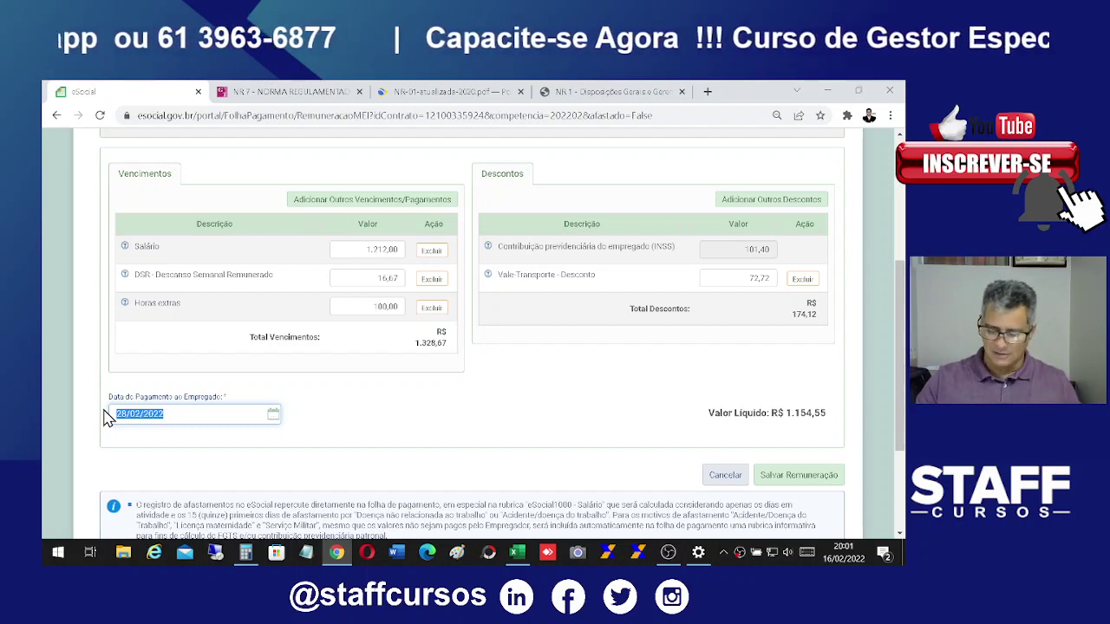
{"action": "type", "text": "04/03/202"}
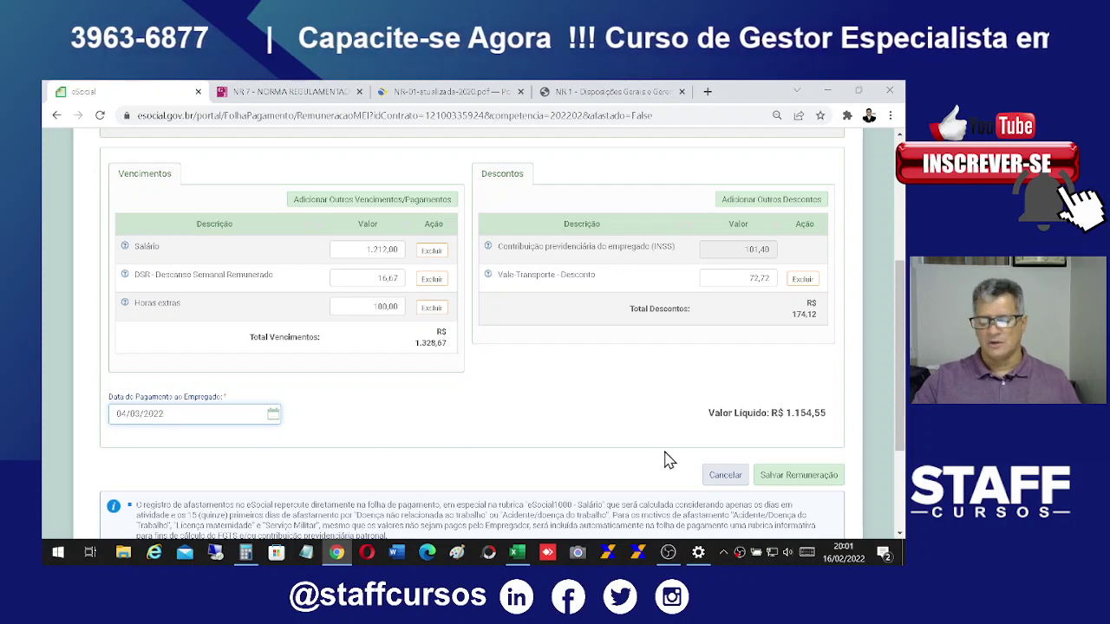
Step: Save the February remuneration and begin closing the Fev/2022 payroll with Encerrar Folha
{"action": "left_click", "coordinate": [795, 487]}
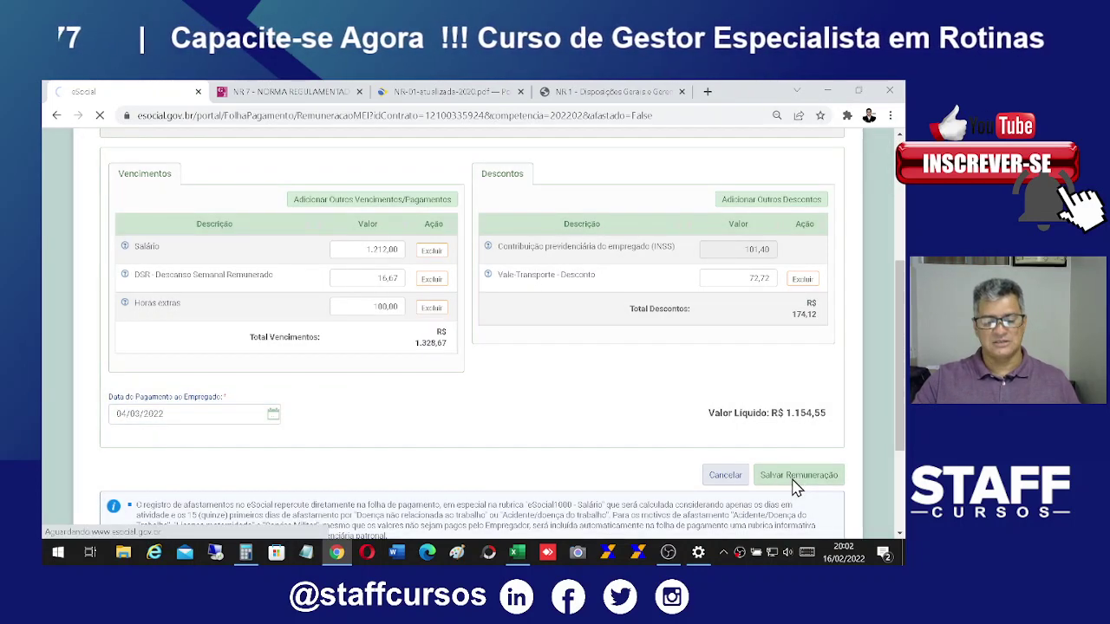
{"action": "scroll", "coordinate": [711, 342], "scroll_direction": "down", "scroll_amount": 3}
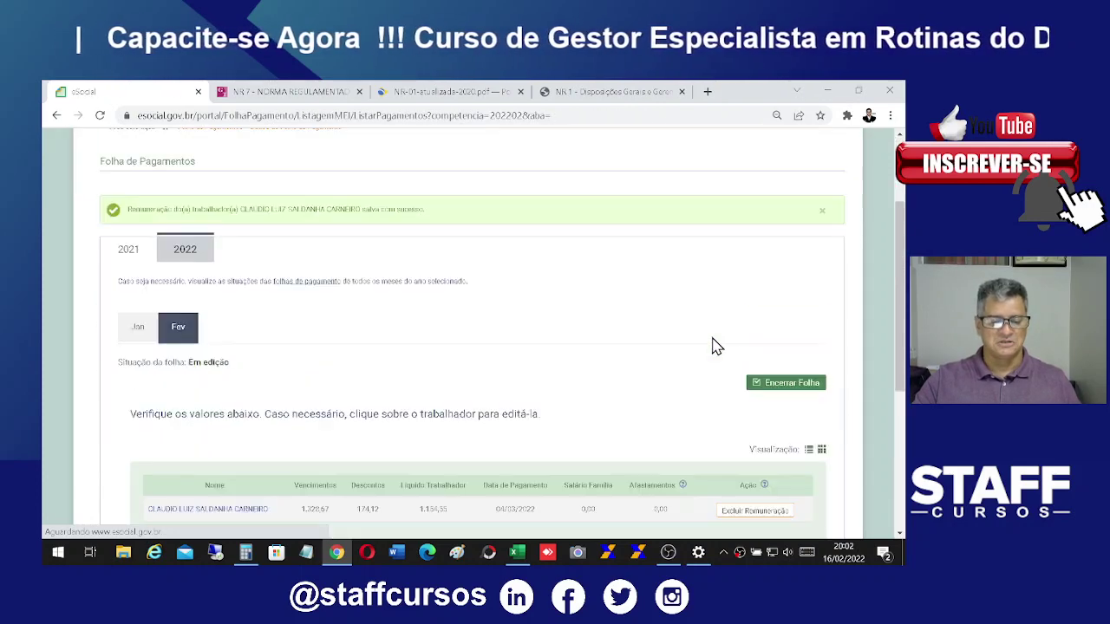
{"action": "scroll", "coordinate": [699, 337], "scroll_direction": "down", "scroll_amount": 3}
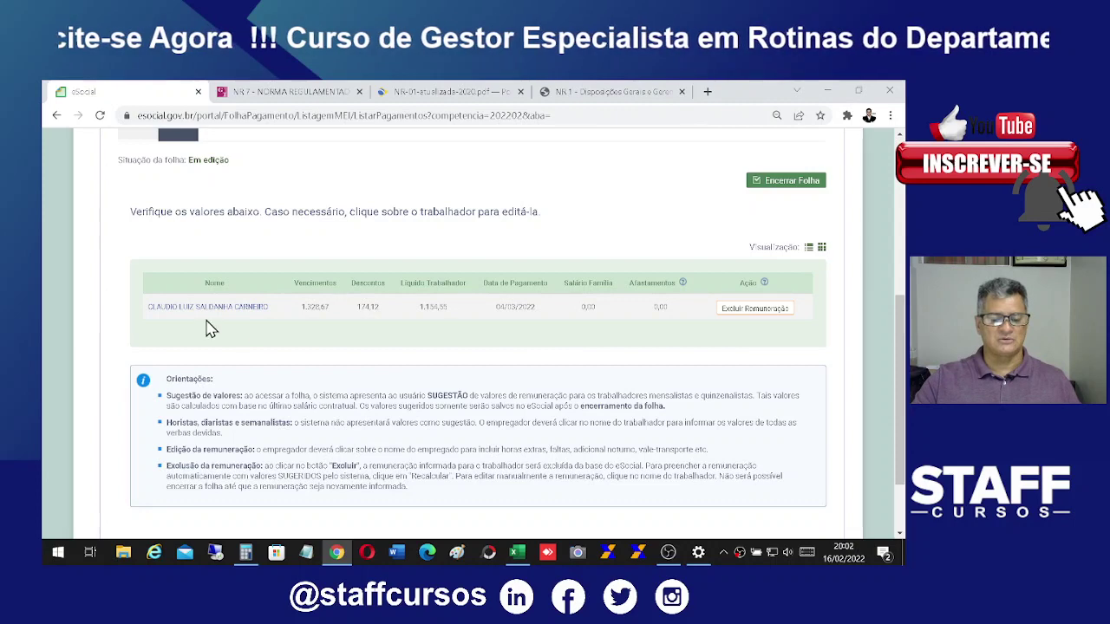
{"action": "left_click", "coordinate": [782, 182]}
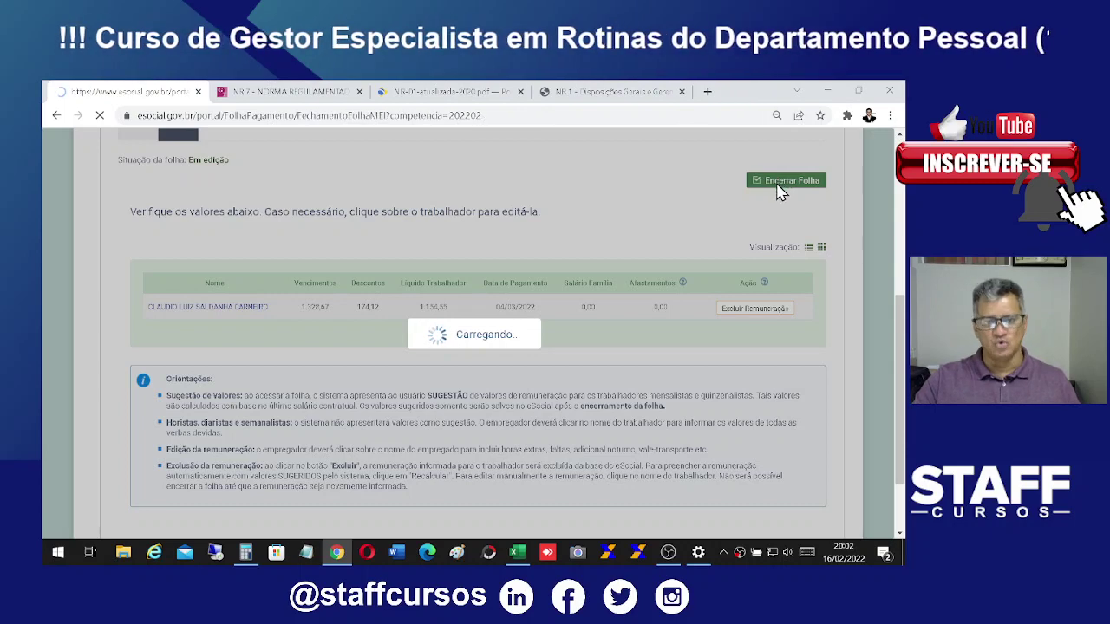
Step: Check the DAE preview's calculation bases, employer contribution and employee INSS amounts
{"action": "scroll", "coordinate": [811, 486], "scroll_direction": "down", "scroll_amount": 2}
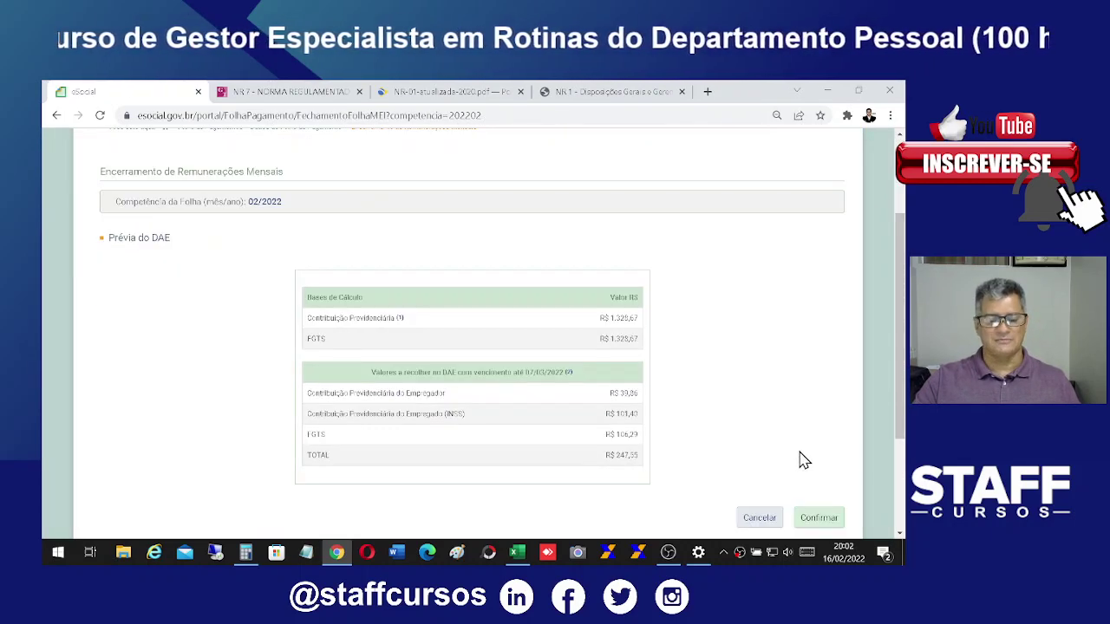
{"action": "scroll", "coordinate": [805, 460], "scroll_direction": "down", "scroll_amount": 1}
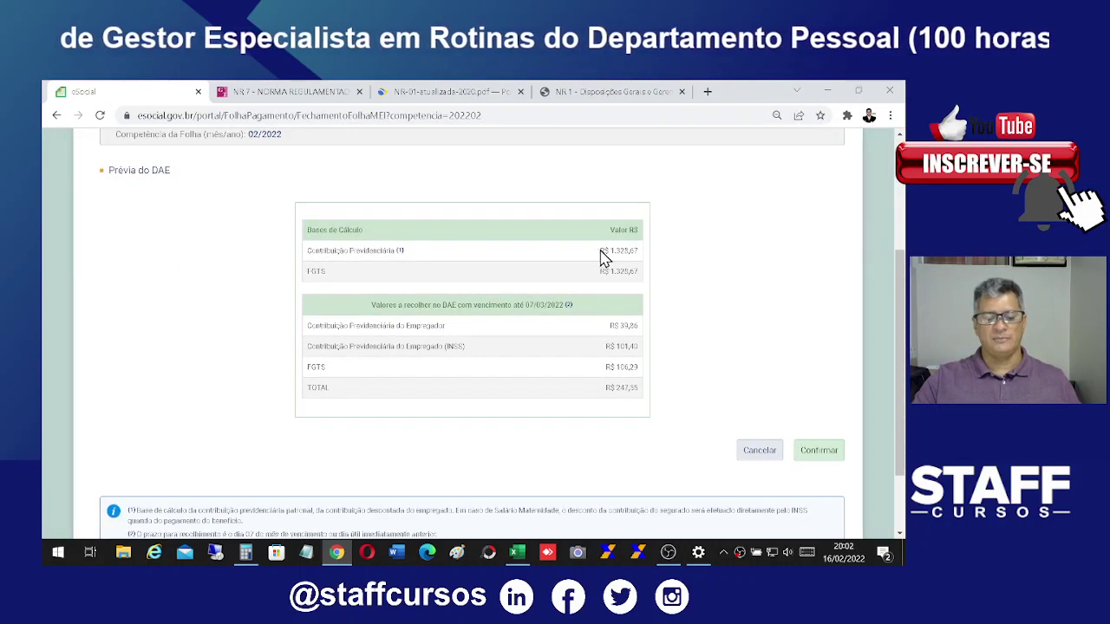
{"action": "left_click_drag", "start_coordinate": [601, 252], "coordinate": [656, 249]}
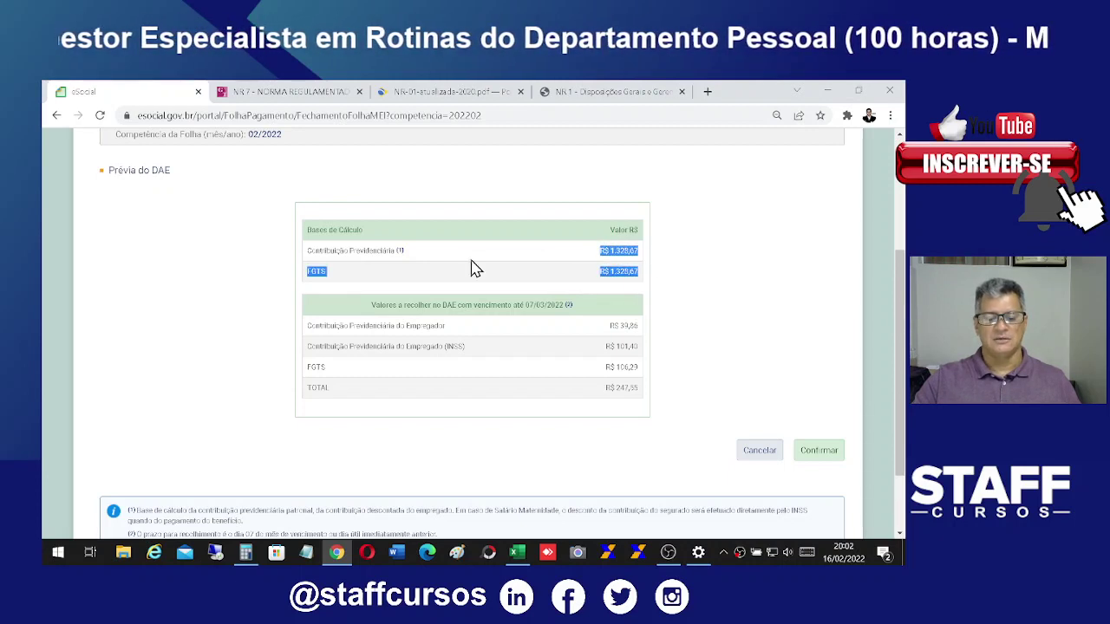
{"action": "left_click", "coordinate": [442, 392]}
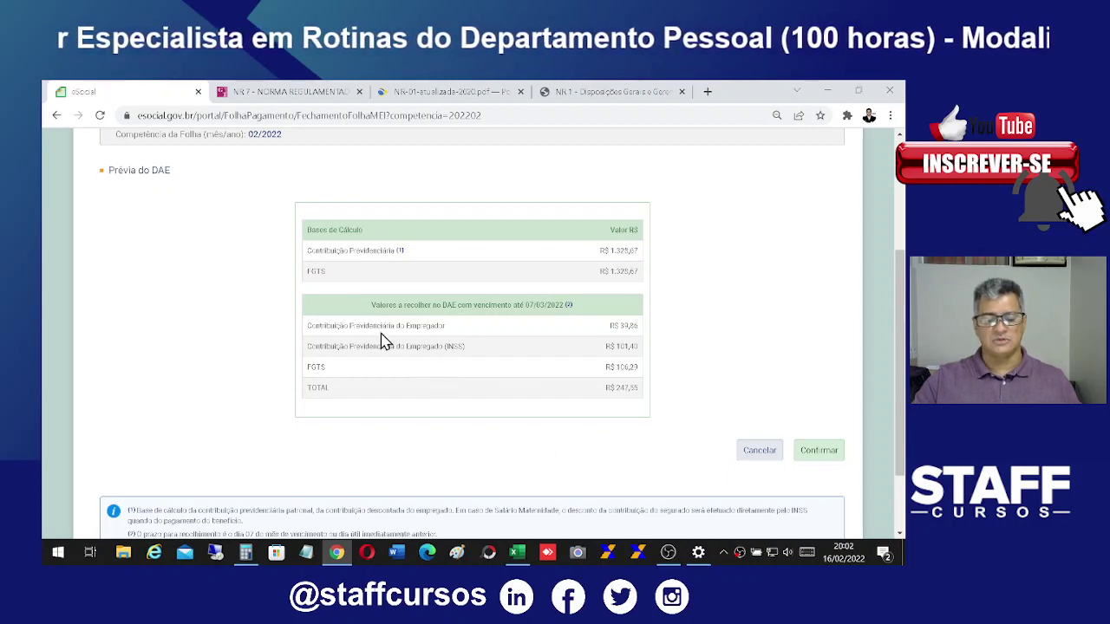
{"action": "left_click_drag", "start_coordinate": [307, 322], "coordinate": [646, 330]}
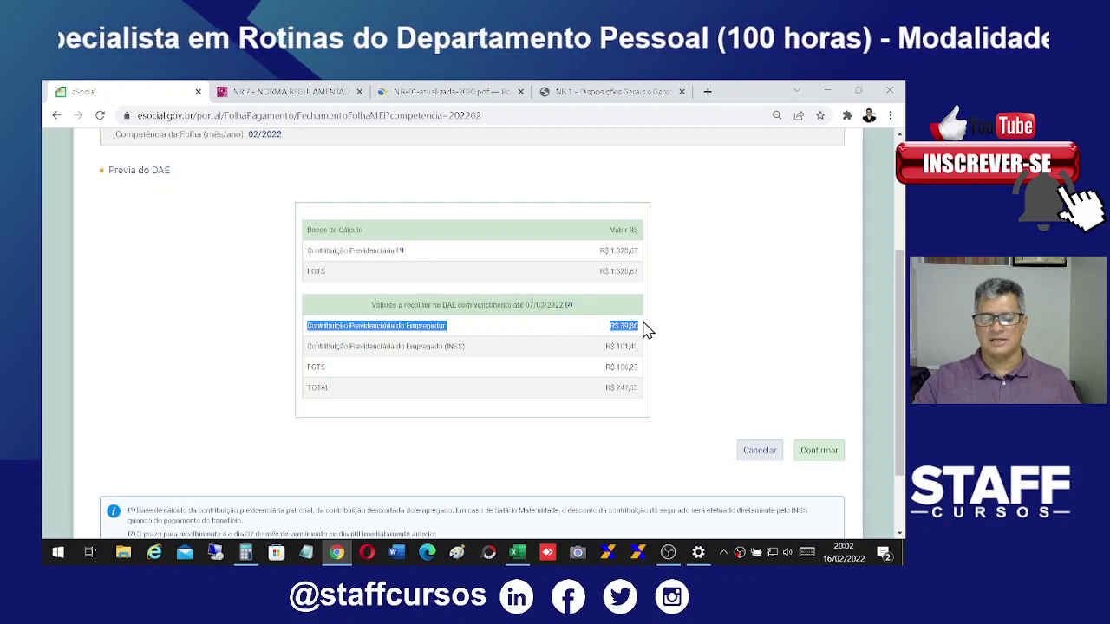
{"action": "left_click", "coordinate": [657, 374]}
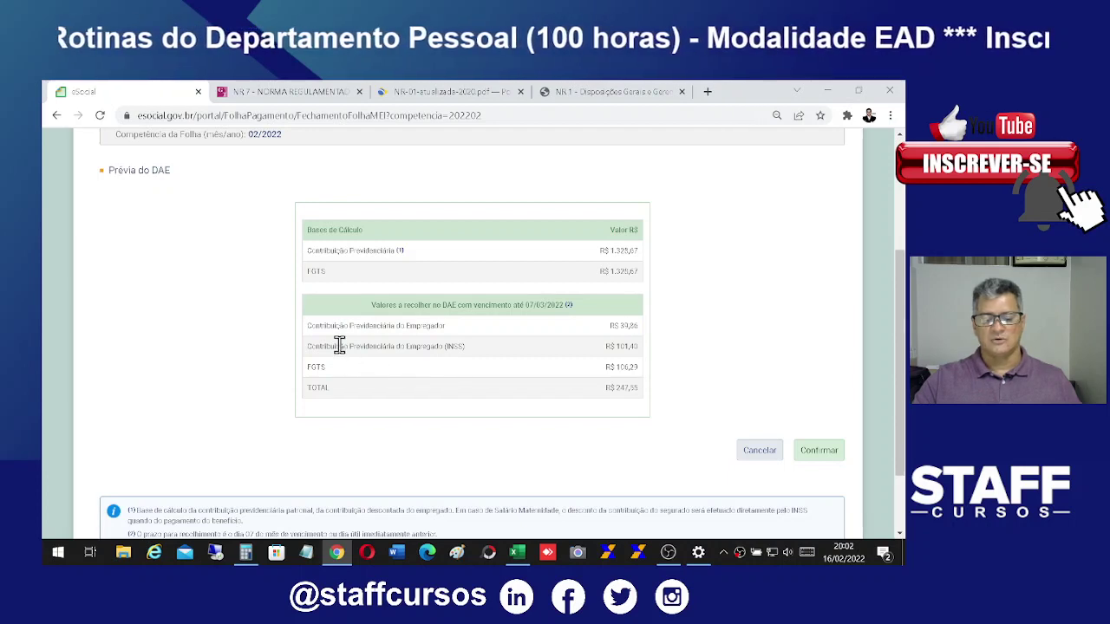
{"action": "left_click_drag", "start_coordinate": [339, 347], "coordinate": [645, 351]}
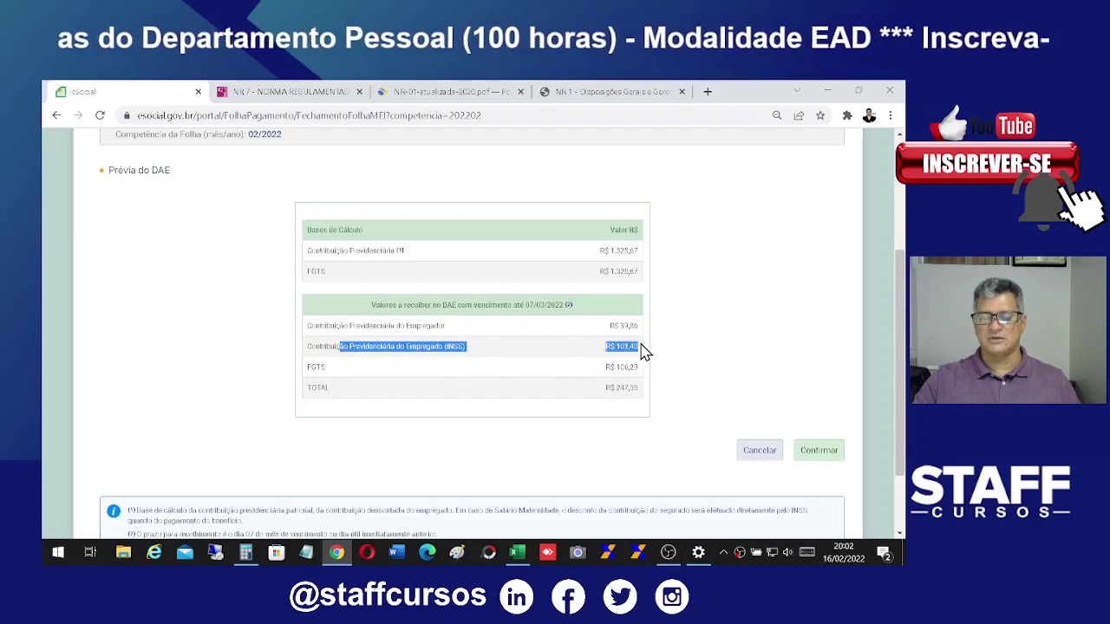
{"action": "left_click", "coordinate": [498, 250]}
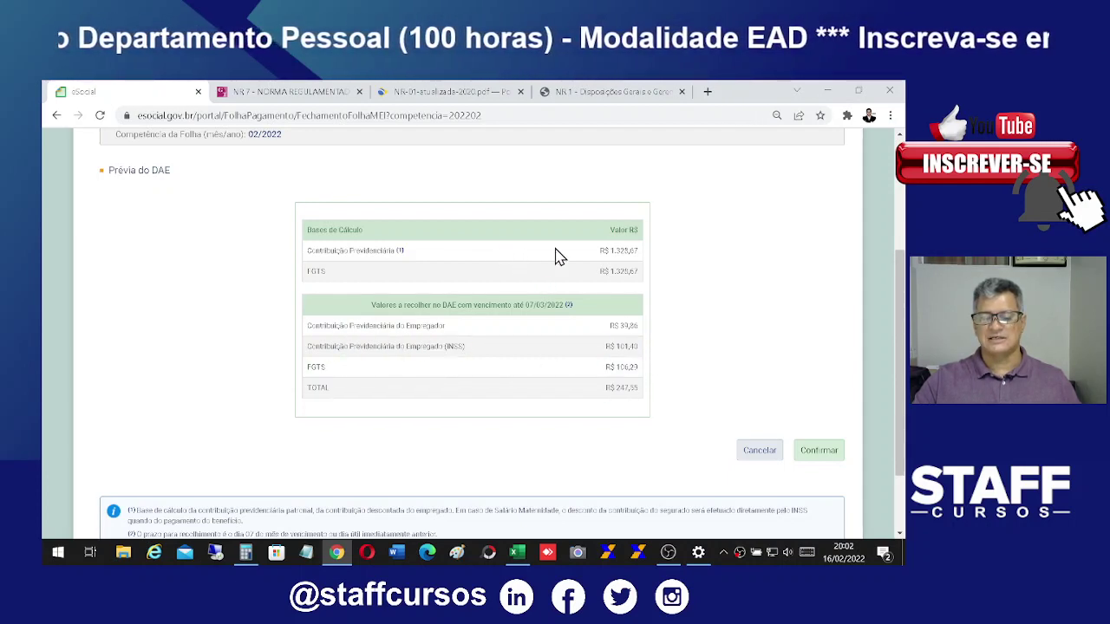
Step: Recheck the 1.328,67 contribution and FGTS bases, the footnote, and the R$ 247,55 total
{"action": "left_click_drag", "start_coordinate": [559, 256], "coordinate": [644, 258]}
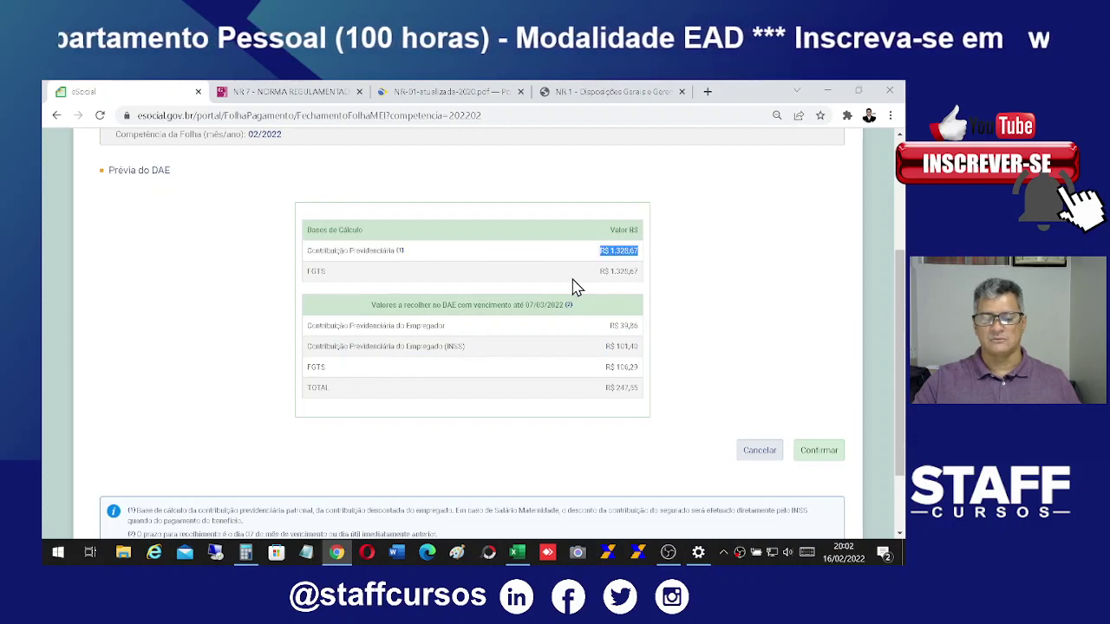
{"action": "left_click_drag", "start_coordinate": [578, 287], "coordinate": [651, 287]}
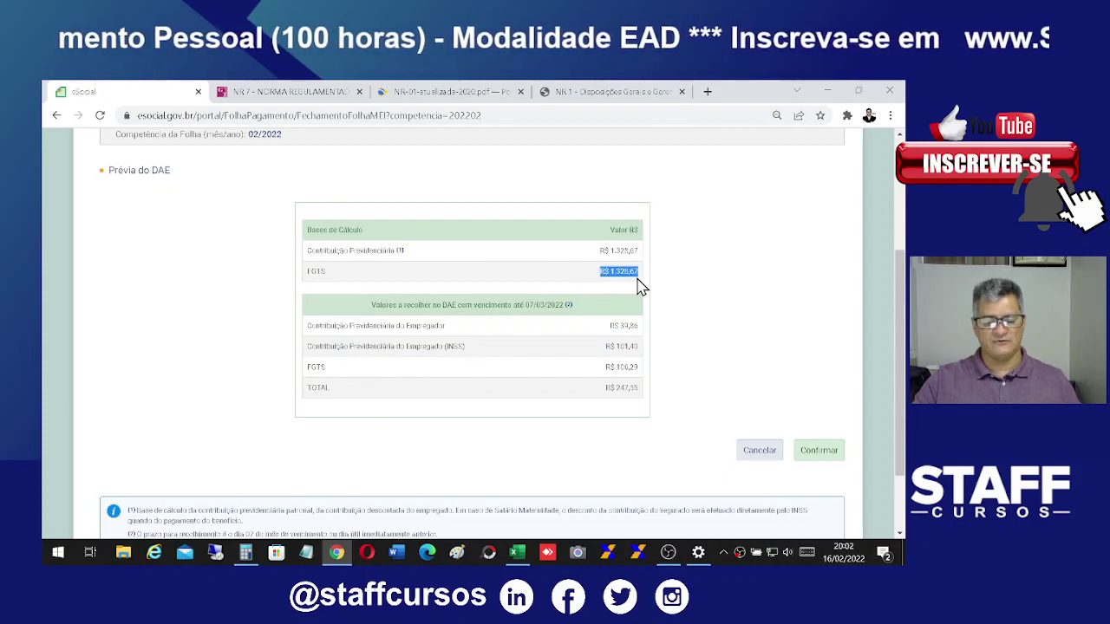
{"action": "scroll", "coordinate": [462, 453], "scroll_direction": "down", "scroll_amount": 1}
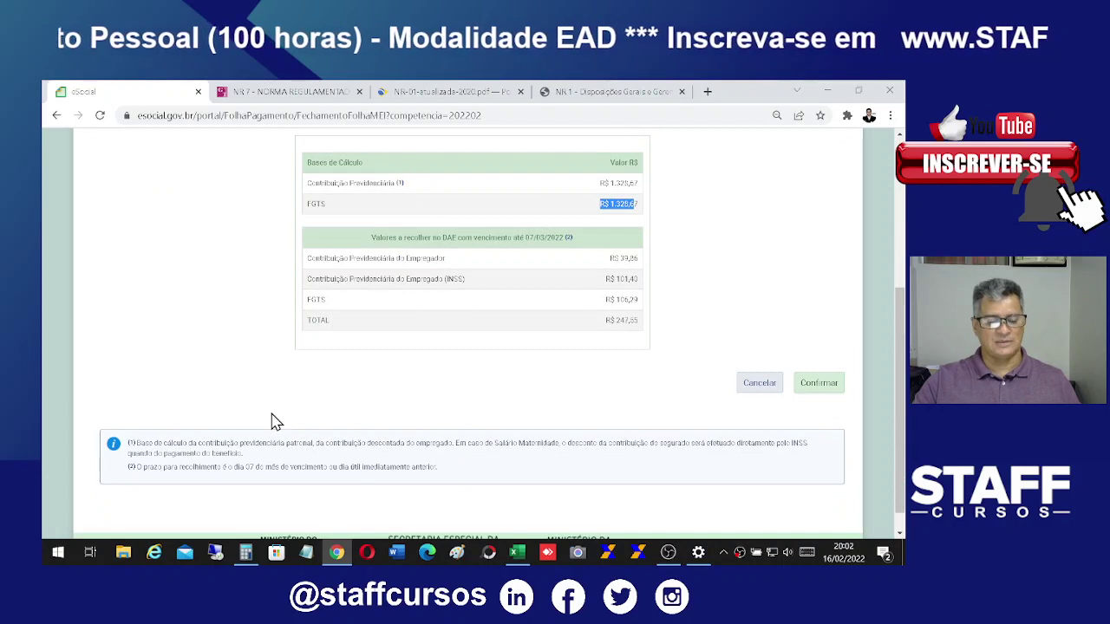
{"action": "left_click", "coordinate": [164, 451]}
{"action": "left_click_drag", "start_coordinate": [163, 451], "coordinate": [227, 451]}
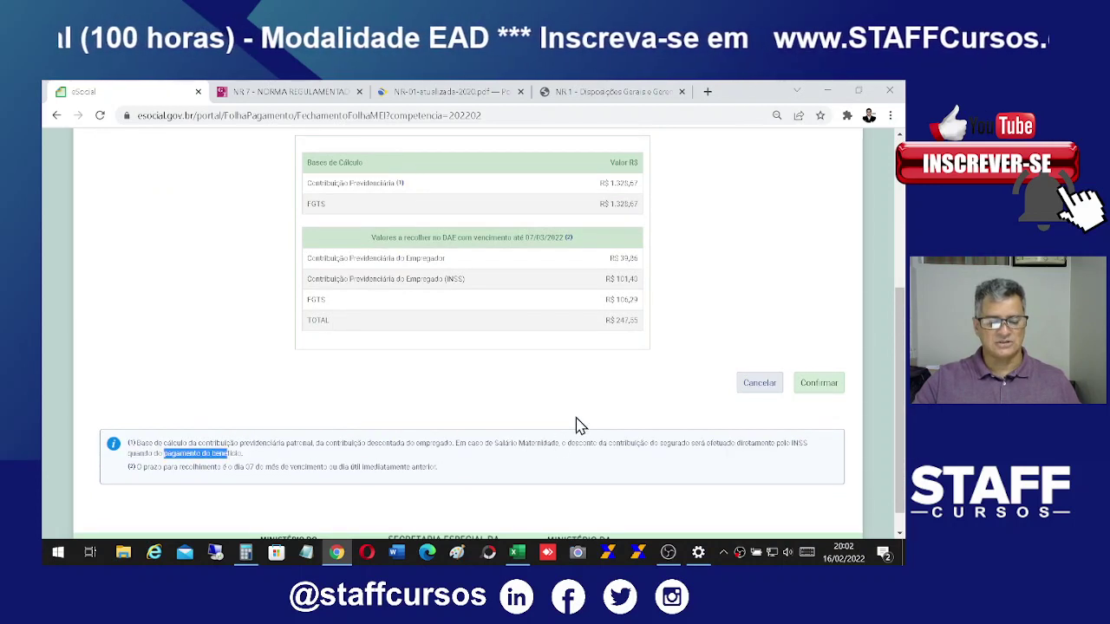
{"action": "scroll", "coordinate": [578, 424], "scroll_direction": "up", "scroll_amount": 1}
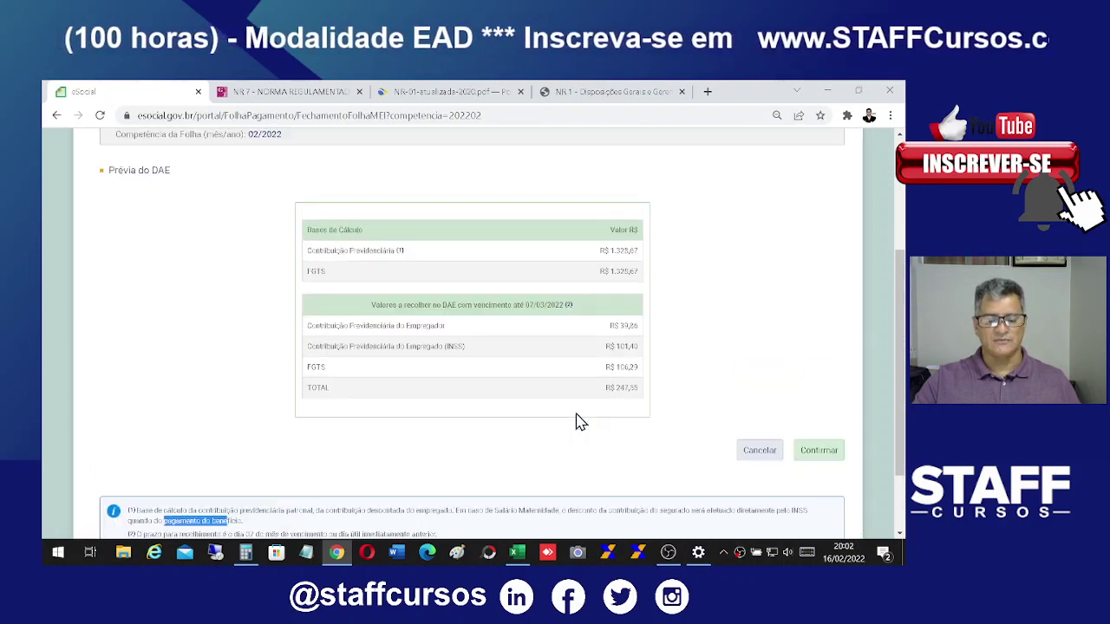
{"action": "left_click_drag", "start_coordinate": [599, 368], "coordinate": [649, 402]}
{"action": "left_click", "coordinate": [649, 370]}
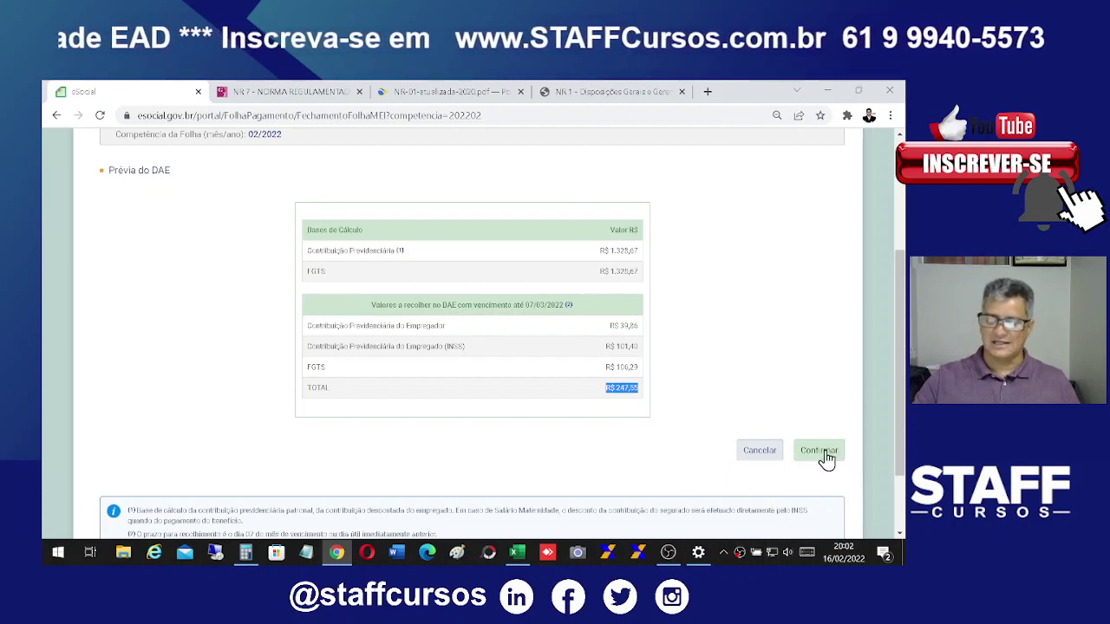
Step: Verify employer 39,86, INSS 101,40, FGTS 106,29 and total 247,55, then confirm the closing
{"action": "scroll", "coordinate": [818, 441], "scroll_direction": "up", "scroll_amount": 2}
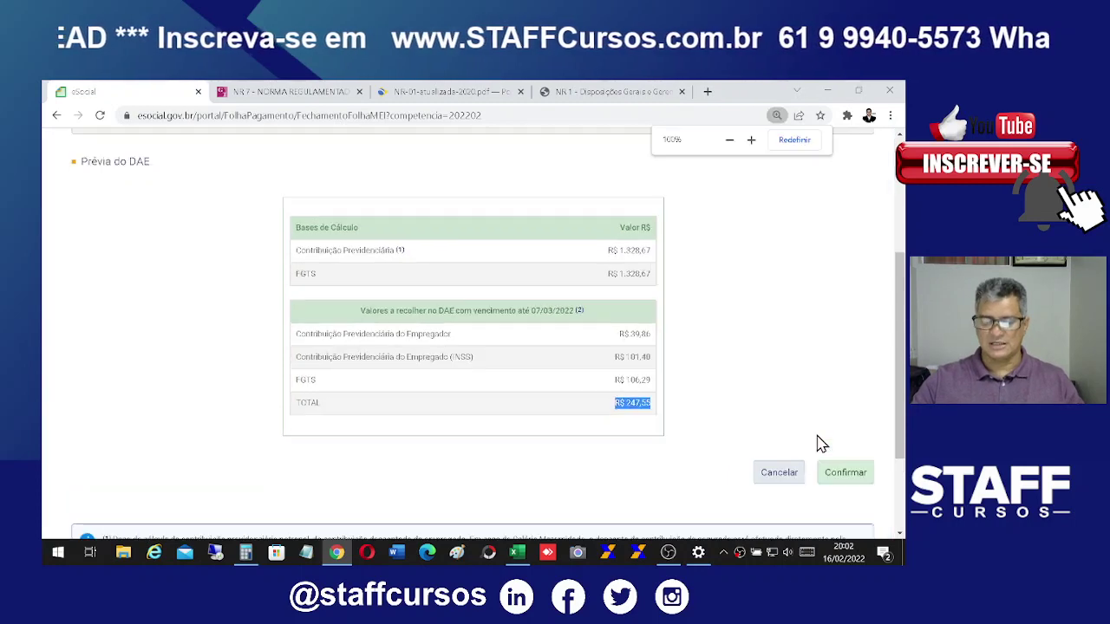
{"action": "scroll", "coordinate": [872, 441], "scroll_direction": "down", "scroll_amount": 1}
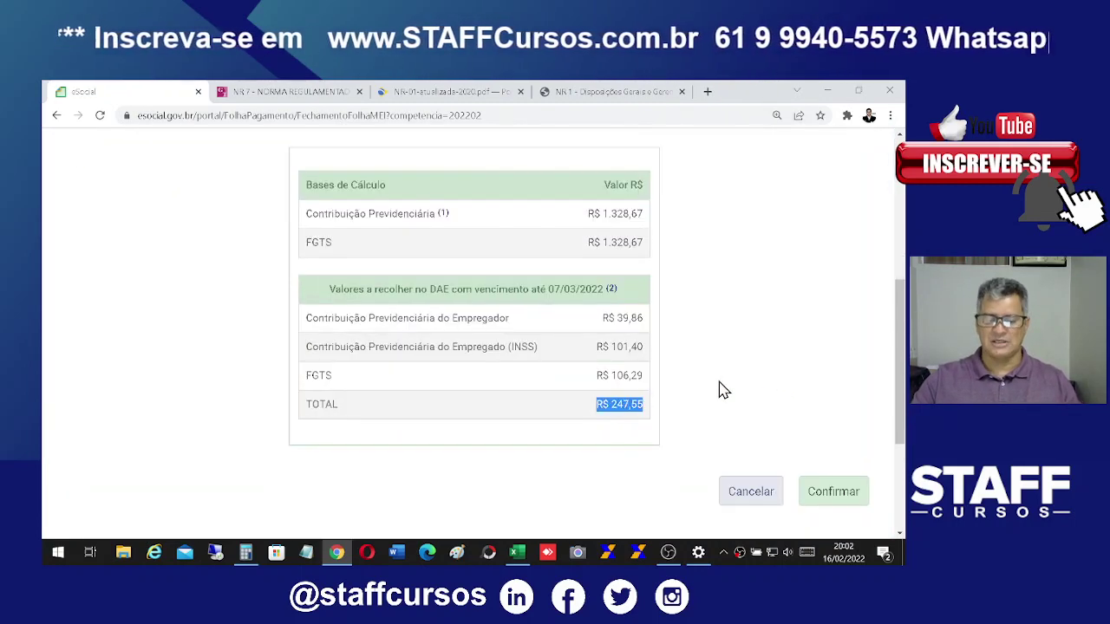
{"action": "left_click_drag", "start_coordinate": [306, 214], "coordinate": [653, 224]}
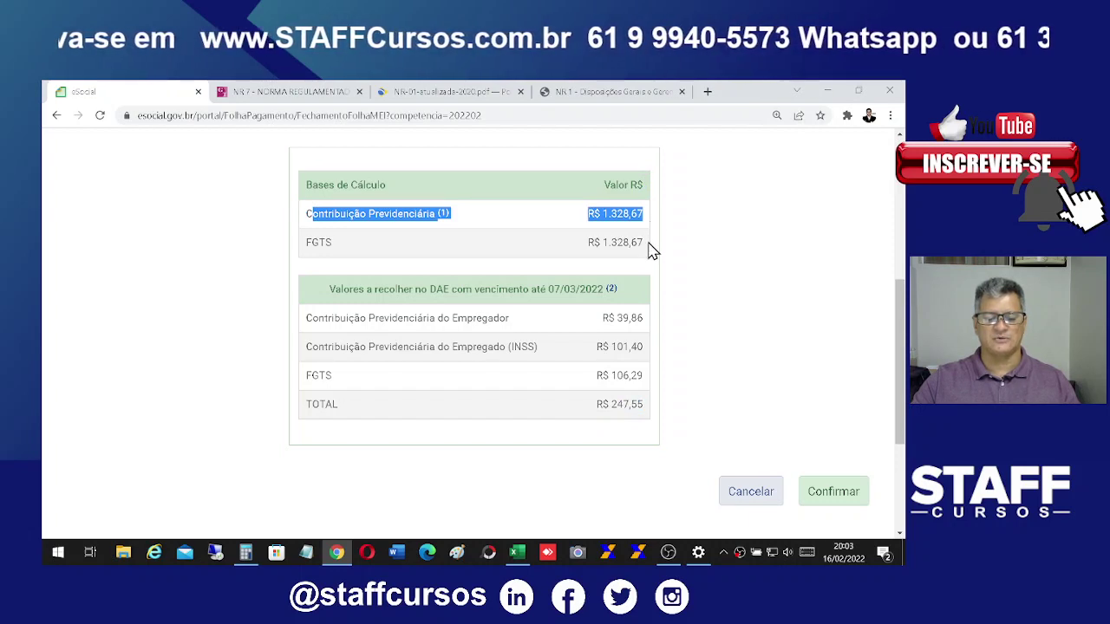
{"action": "left_click", "coordinate": [309, 247]}
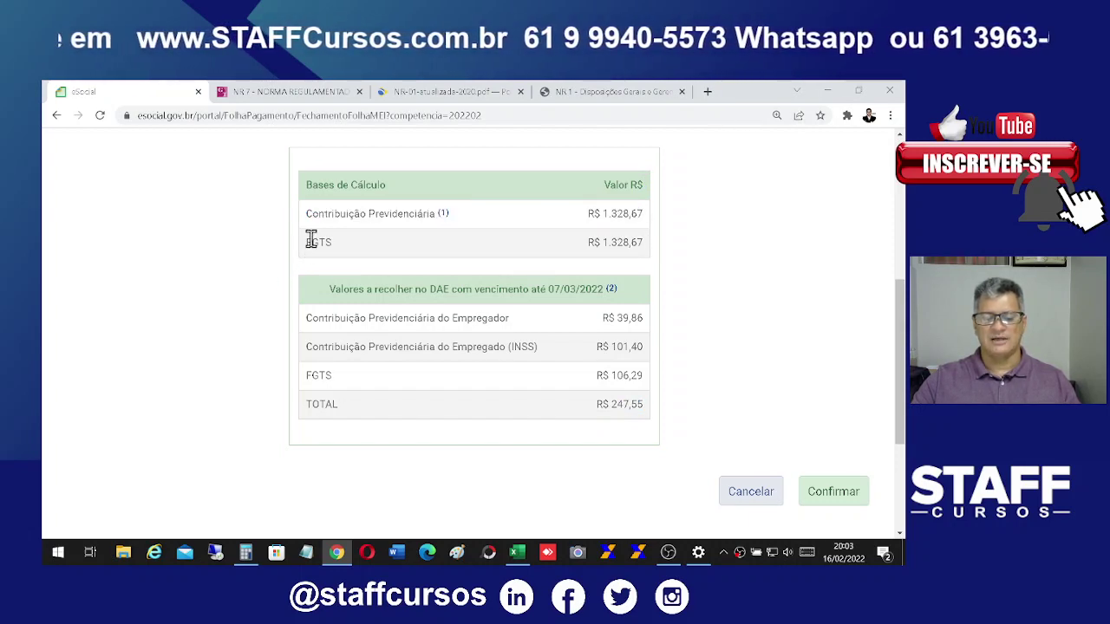
{"action": "left_click_drag", "start_coordinate": [310, 242], "coordinate": [657, 250]}
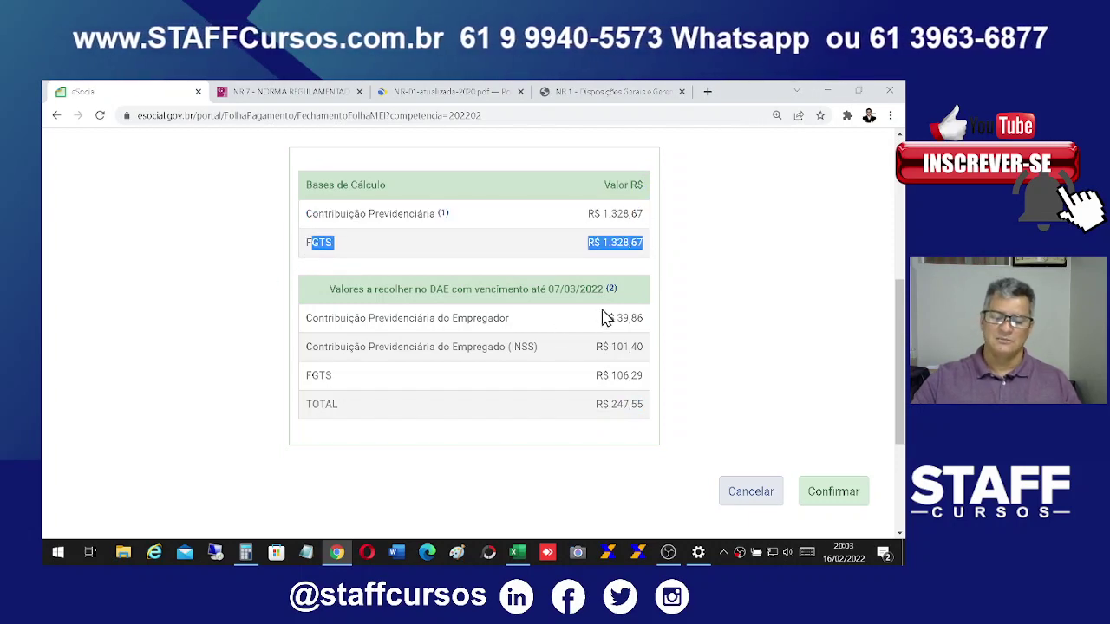
{"action": "left_click_drag", "start_coordinate": [604, 318], "coordinate": [641, 317]}
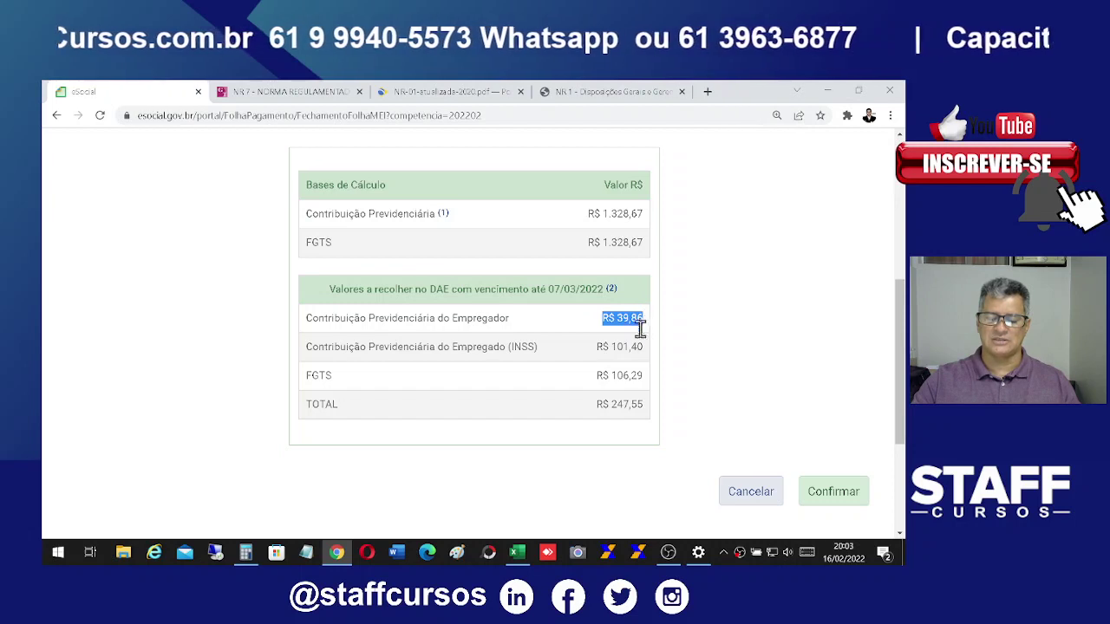
{"action": "left_click_drag", "start_coordinate": [598, 347], "coordinate": [639, 352]}
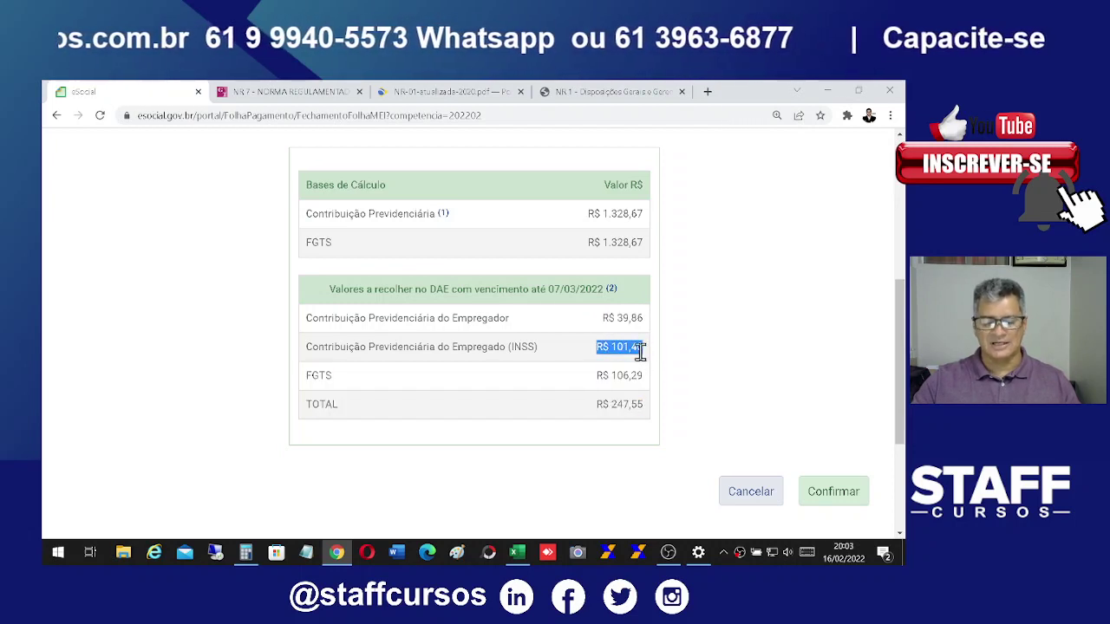
{"action": "left_click_drag", "start_coordinate": [589, 379], "coordinate": [652, 382]}
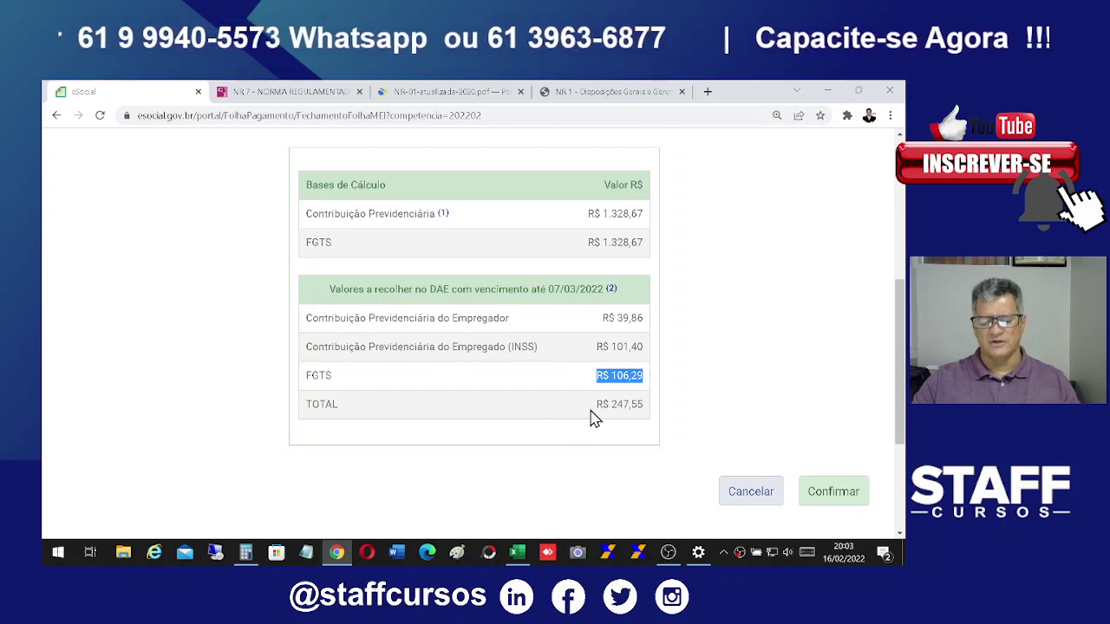
{"action": "left_click_drag", "start_coordinate": [594, 419], "coordinate": [646, 425]}
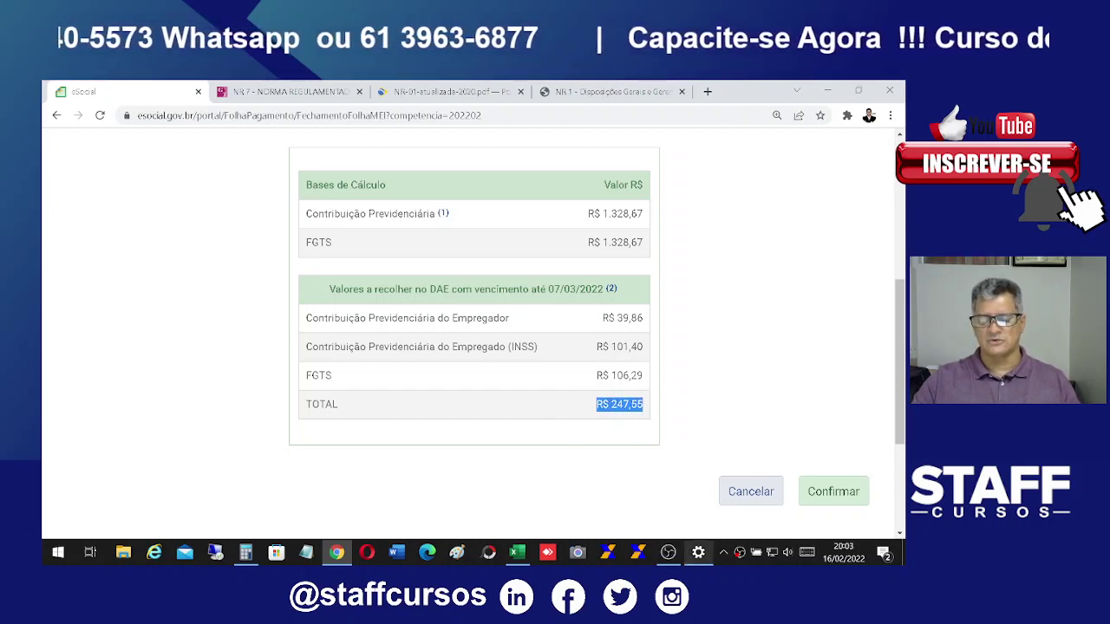
{"action": "left_click", "coordinate": [841, 496]}
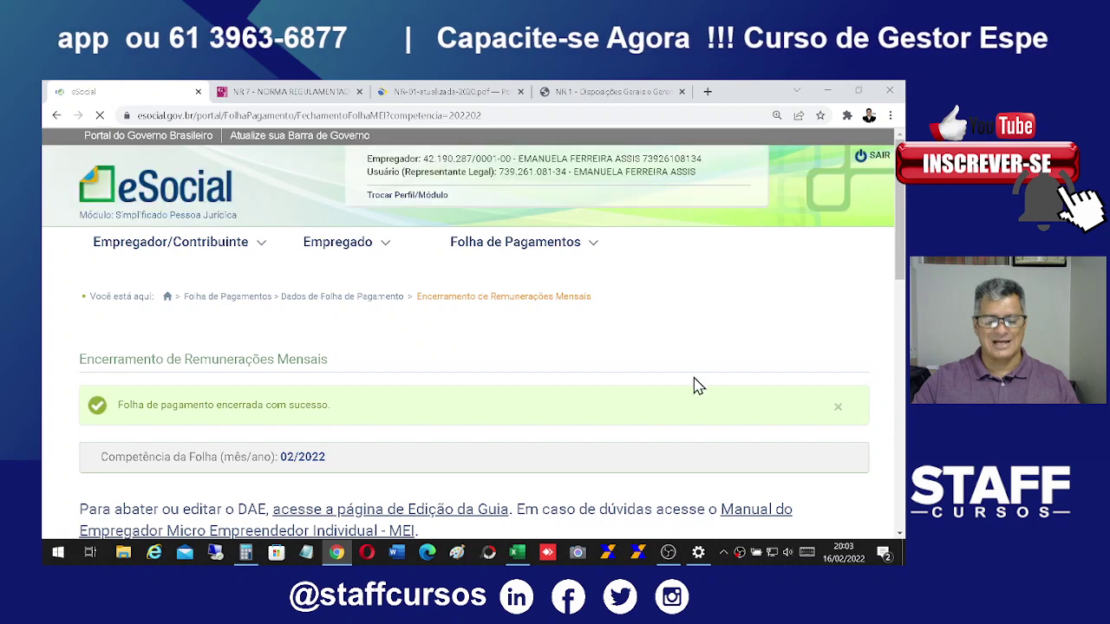
Step: Issue the DAE payment guide with Emitir Guia and save the GuiaPagamento PDF
{"action": "scroll", "coordinate": [719, 374], "scroll_direction": "down", "scroll_amount": 5}
{"action": "scroll", "coordinate": [725, 374], "scroll_direction": "down", "scroll_amount": 1}
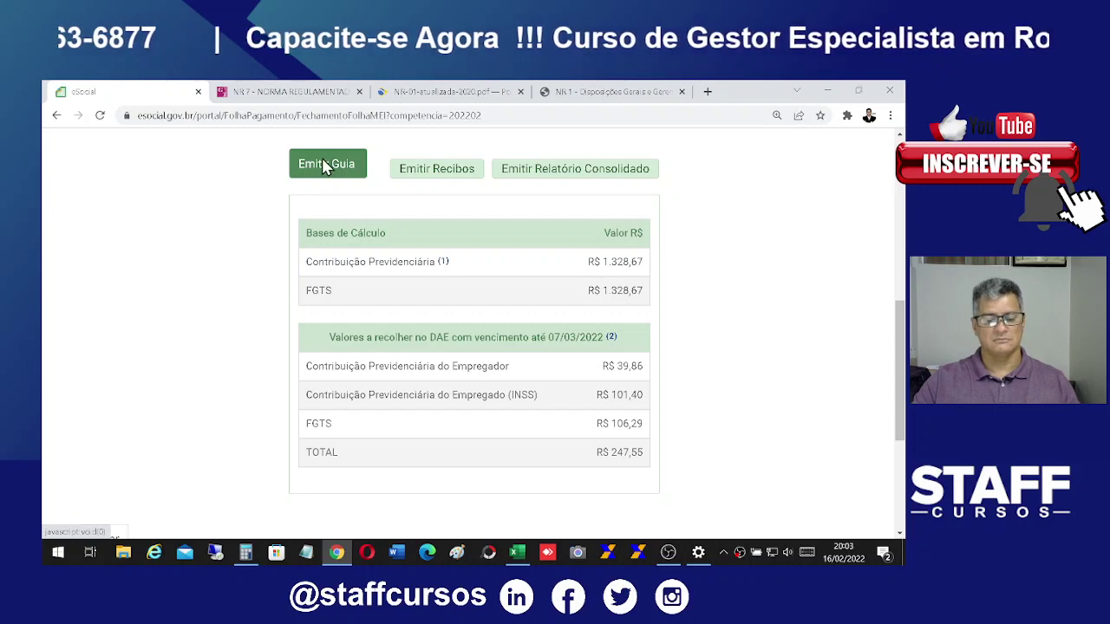
{"action": "left_click", "coordinate": [326, 164]}
{"action": "left_click", "coordinate": [621, 525]}
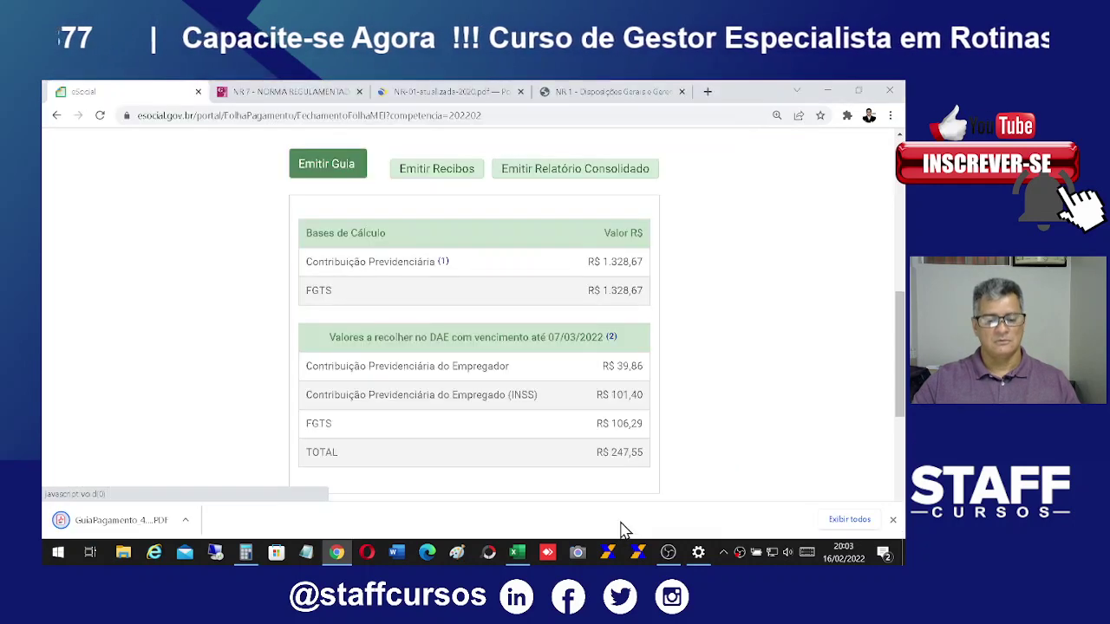
Step: Review the GuiaPagamento PDF (Fevereiro/2022, due 07/03/2022, total 247,55), then close it
{"action": "left_click", "coordinate": [130, 520]}
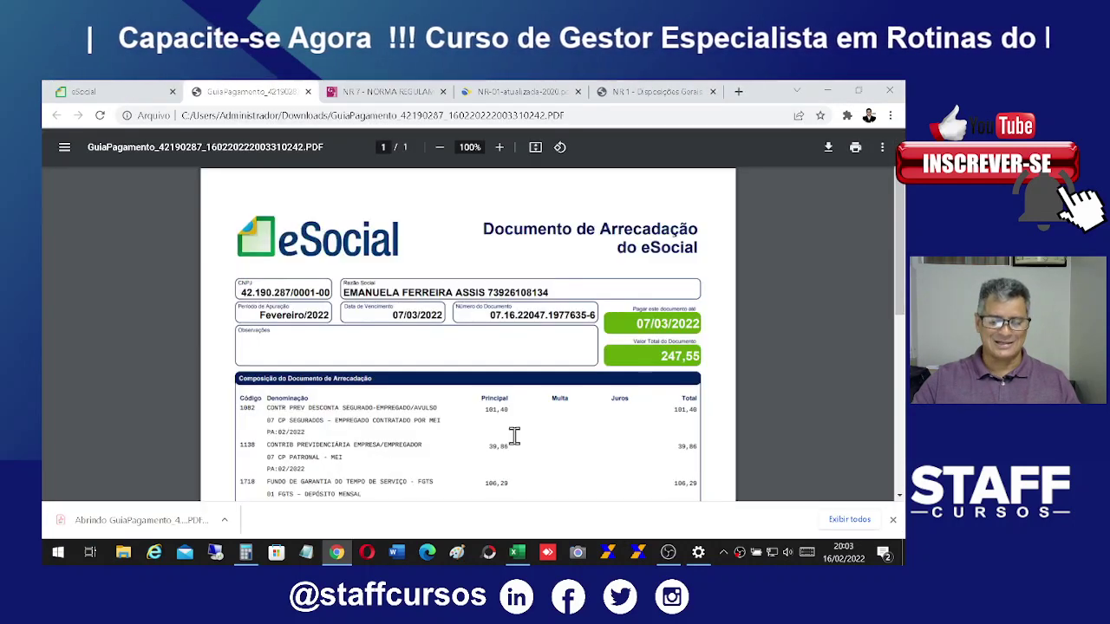
{"action": "scroll", "coordinate": [682, 407], "scroll_direction": "down", "scroll_amount": 3}
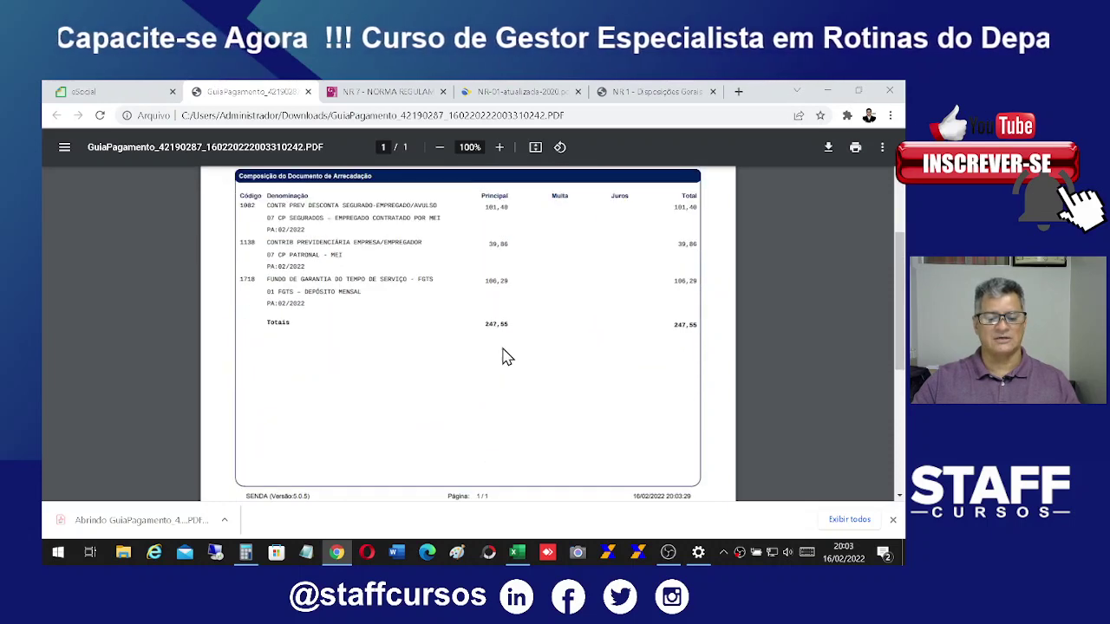
{"action": "scroll", "coordinate": [508, 357], "scroll_direction": "up", "scroll_amount": 4}
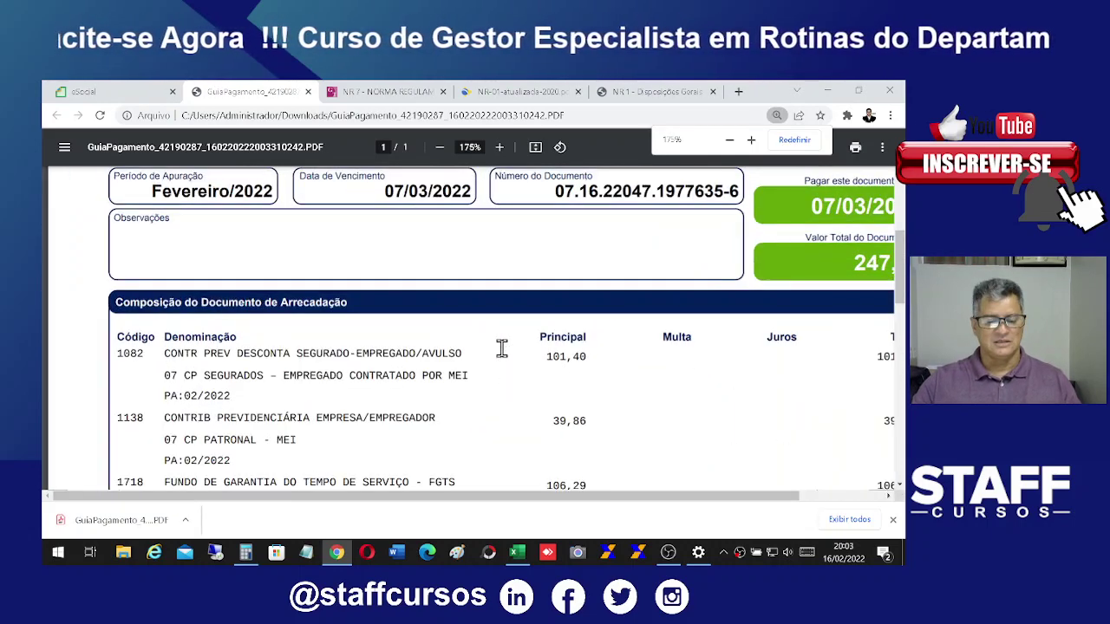
{"action": "scroll", "coordinate": [486, 355], "scroll_direction": "down", "scroll_amount": 3}
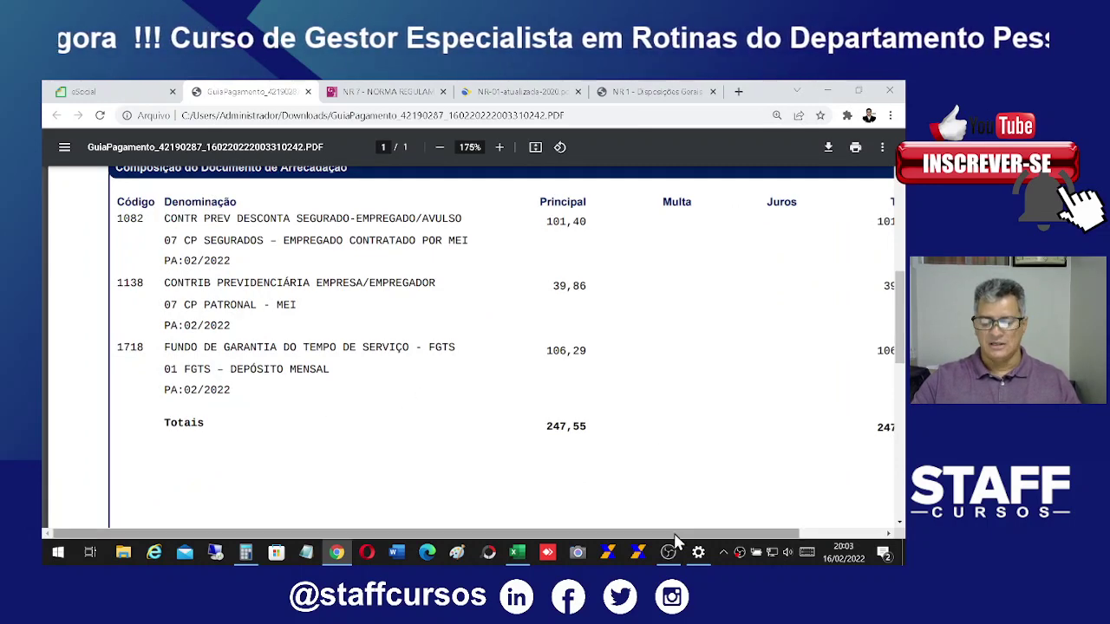
{"action": "left_click_drag", "start_coordinate": [681, 534], "coordinate": [792, 536]}
{"action": "scroll", "coordinate": [746, 368], "scroll_direction": "up", "scroll_amount": 1}
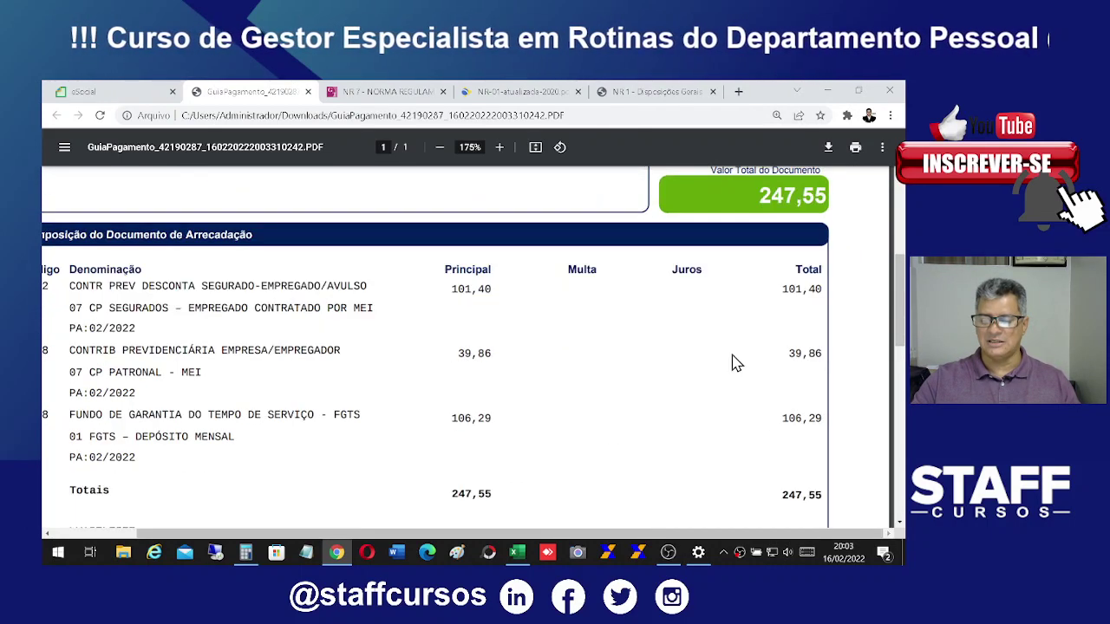
{"action": "left_click_drag", "start_coordinate": [712, 534], "coordinate": [674, 537]}
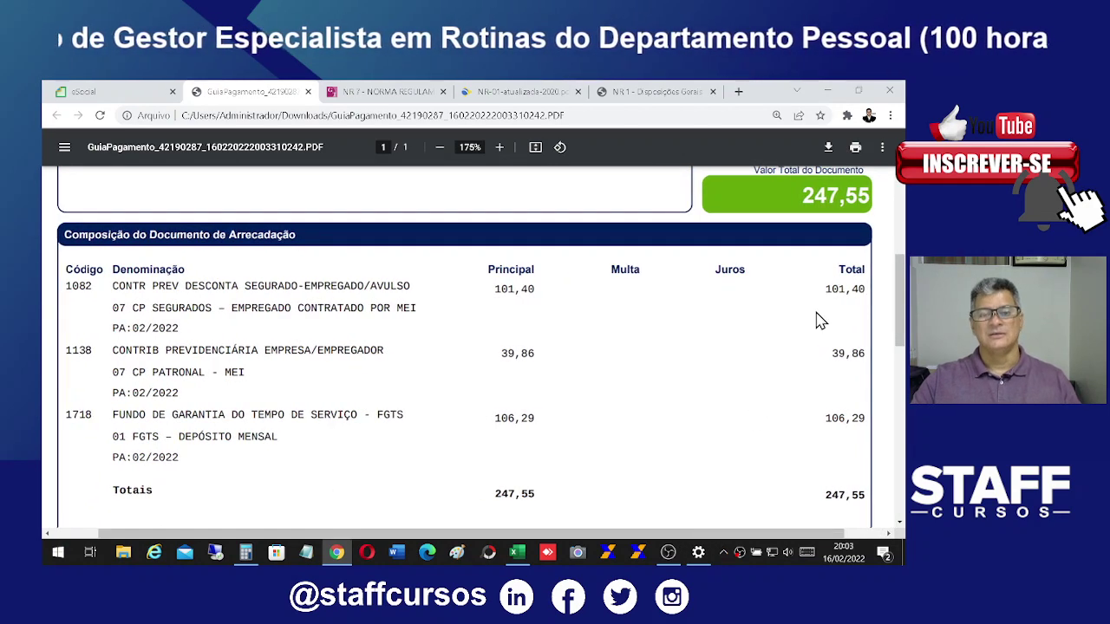
{"action": "scroll", "coordinate": [811, 290], "scroll_direction": "up", "scroll_amount": 1}
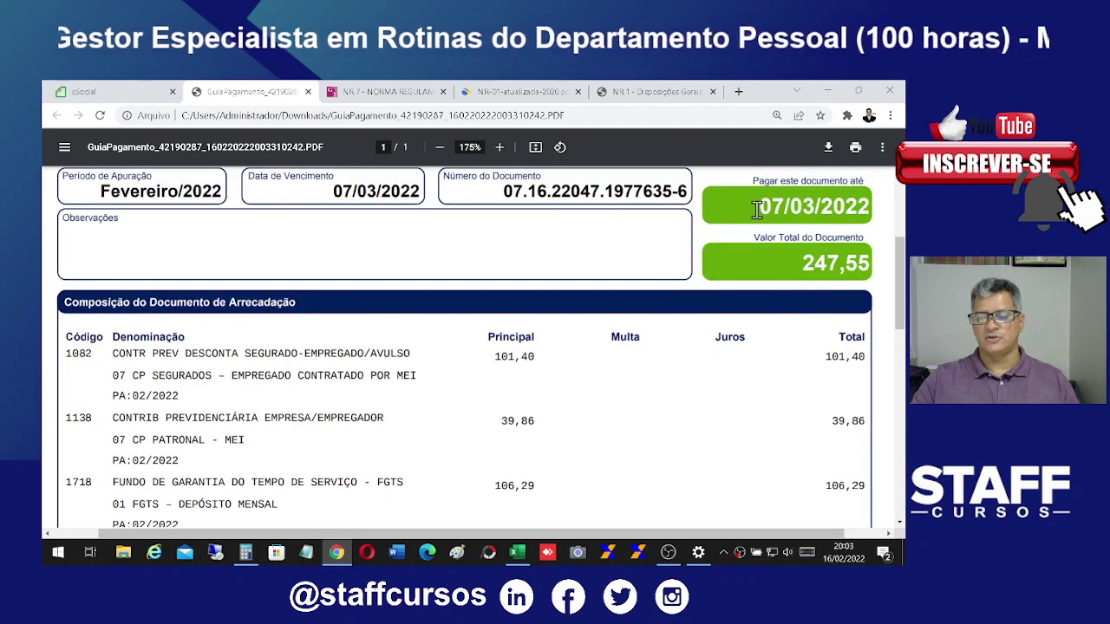
{"action": "left_click_drag", "start_coordinate": [756, 205], "coordinate": [870, 200]}
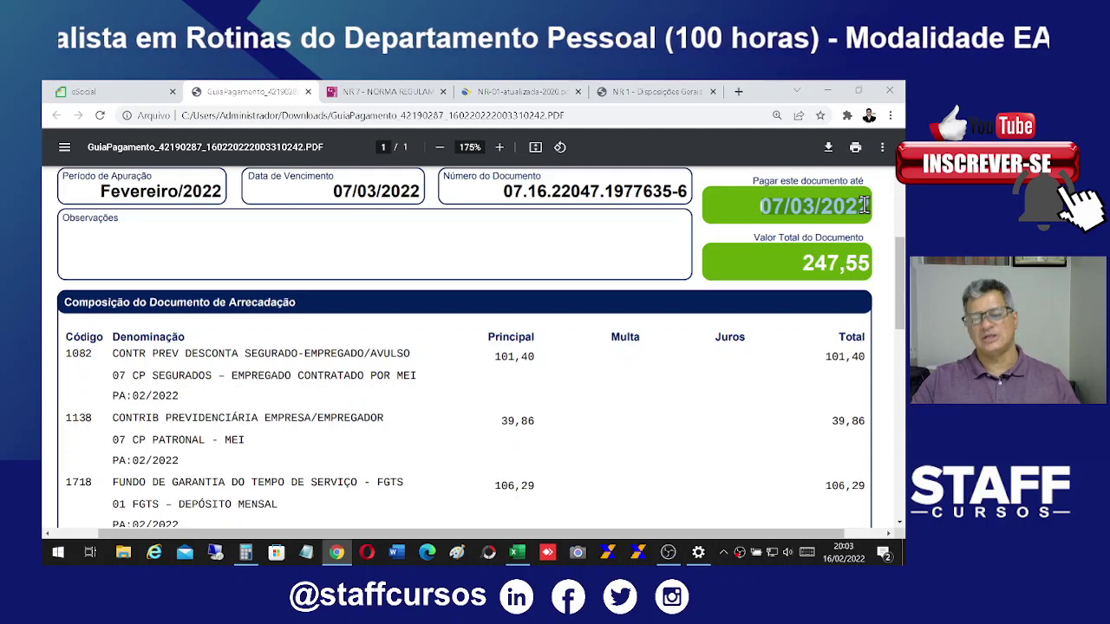
{"action": "scroll", "coordinate": [794, 365], "scroll_direction": "down", "scroll_amount": 1}
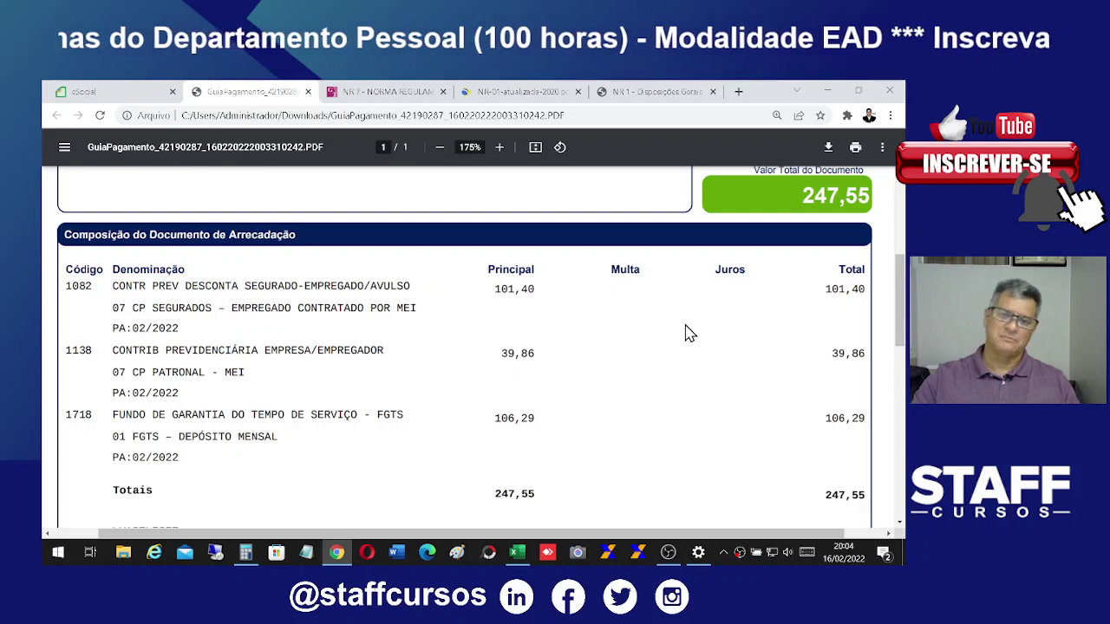
{"action": "scroll", "coordinate": [728, 339], "scroll_direction": "down", "scroll_amount": 1}
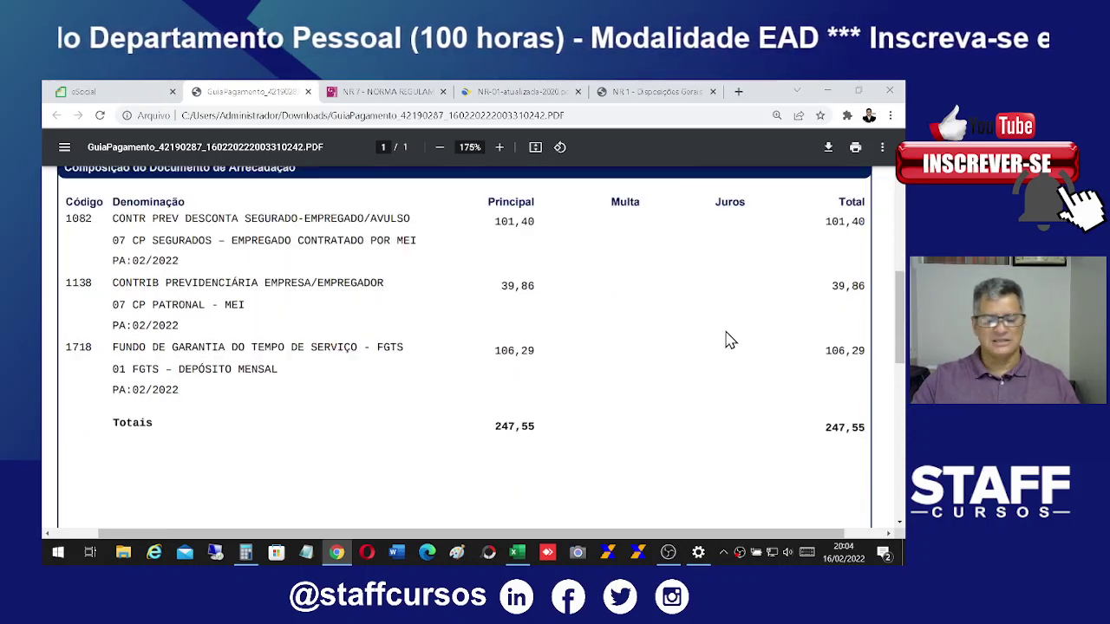
{"action": "scroll", "coordinate": [863, 384], "scroll_direction": "down", "scroll_amount": 3}
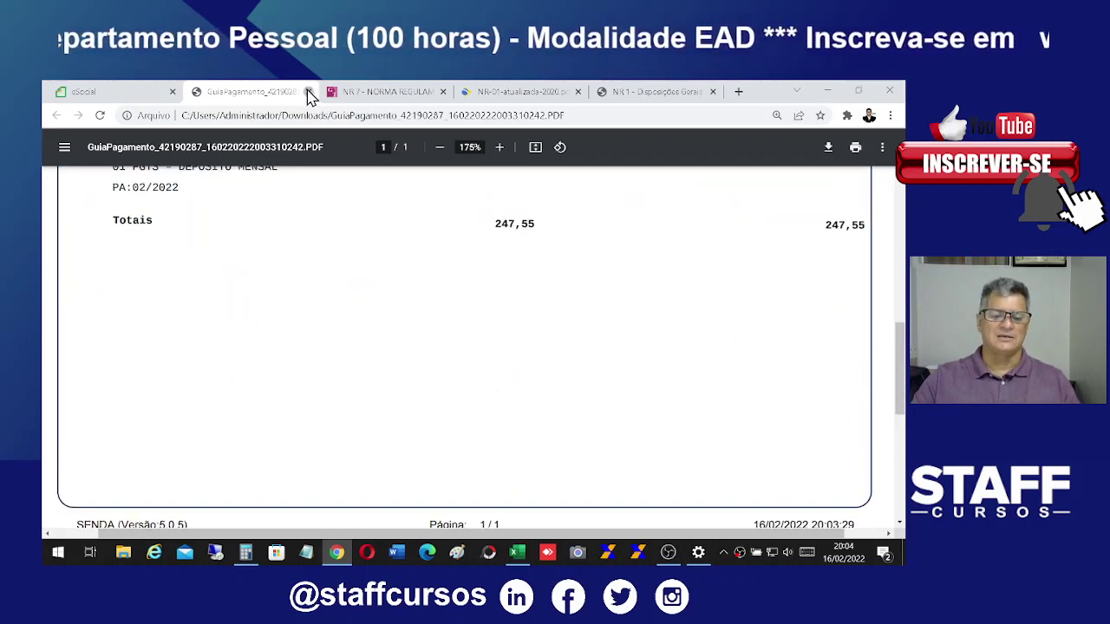
{"action": "left_click", "coordinate": [308, 92]}
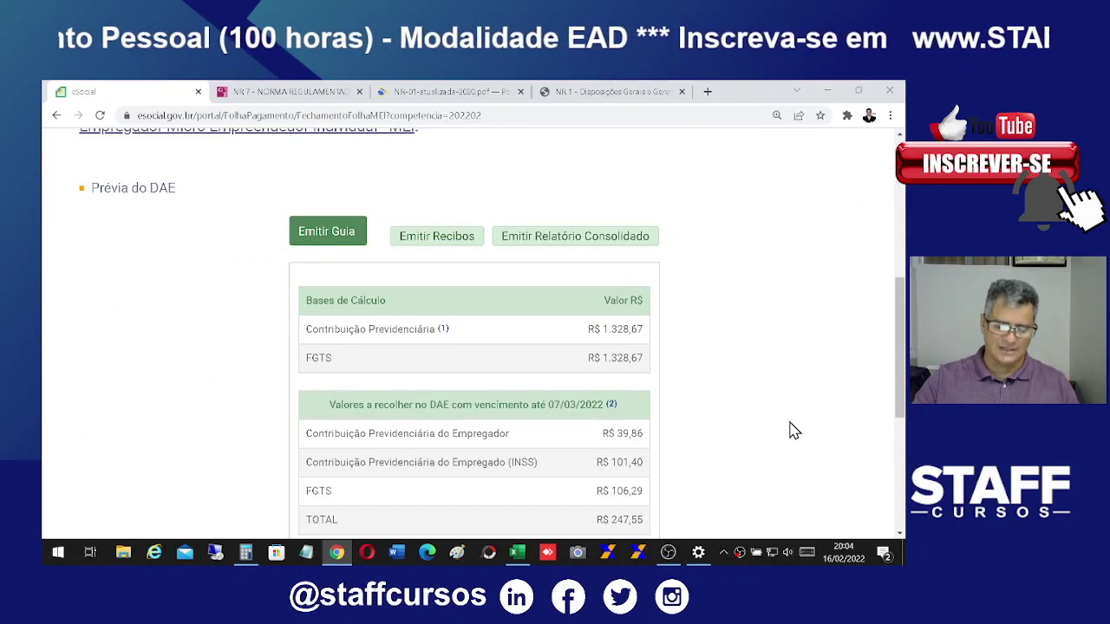
Step: Leave the closing summary showing the R$ 247,55 preview with Voltar to return to the previous page
{"action": "scroll", "coordinate": [796, 405], "scroll_direction": "up", "scroll_amount": 2}
{"action": "scroll", "coordinate": [783, 389], "scroll_direction": "down", "scroll_amount": 5}
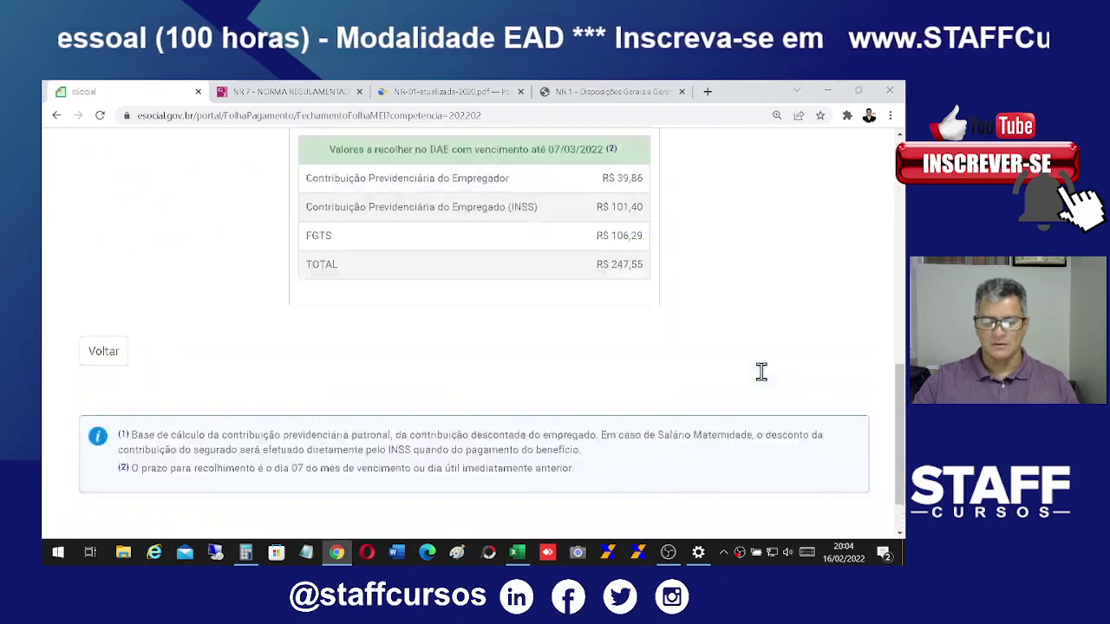
{"action": "scroll", "coordinate": [761, 371], "scroll_direction": "down", "scroll_amount": 1}
{"action": "left_click", "coordinate": [102, 291]}
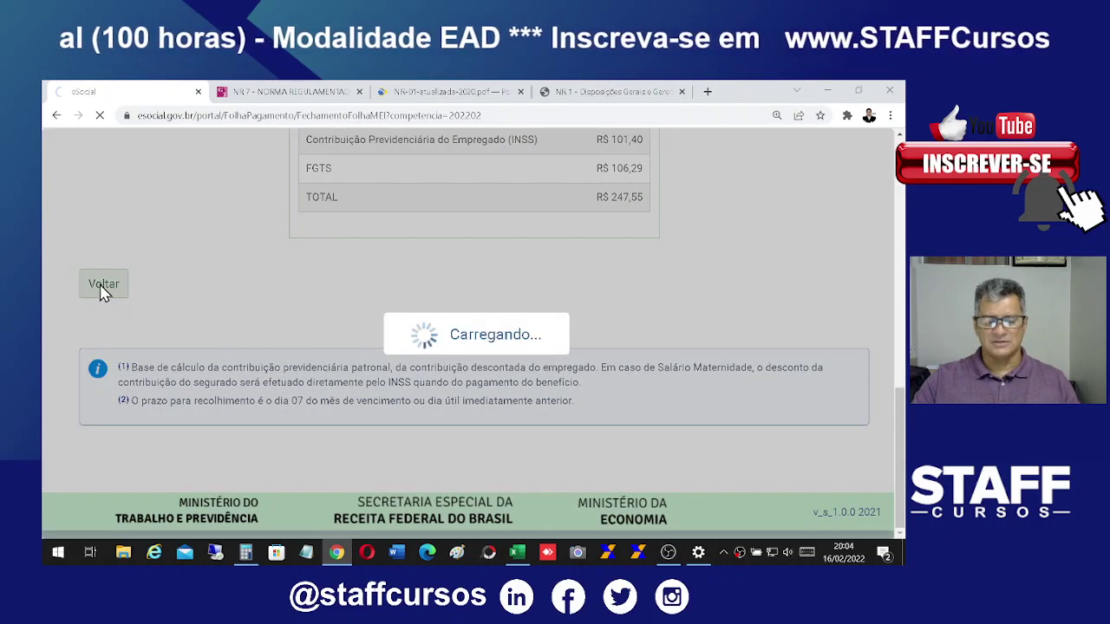